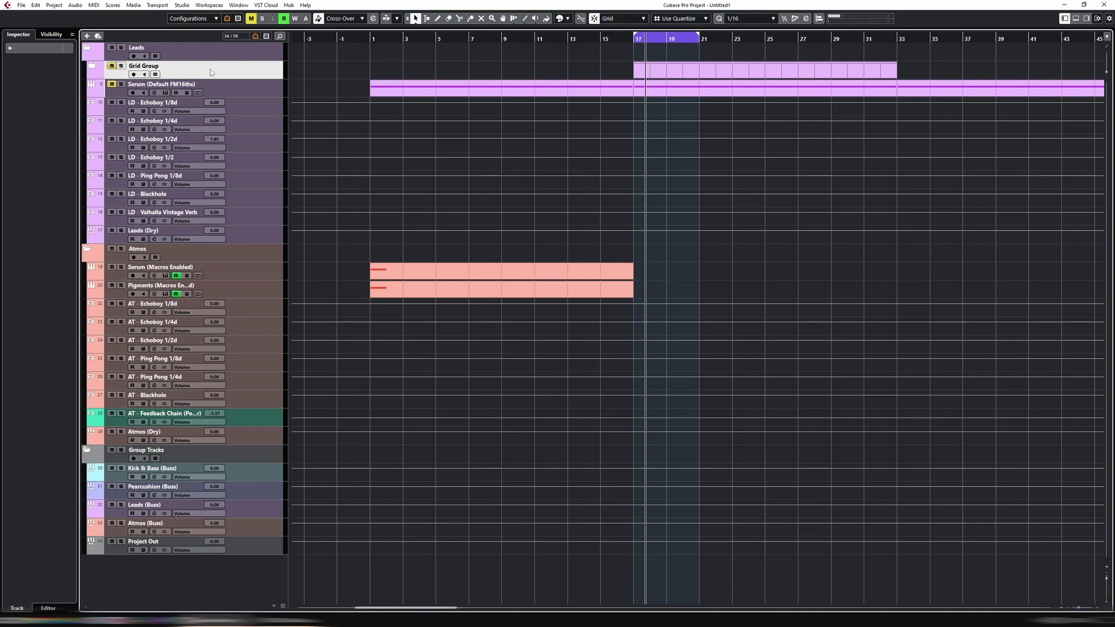
Add a Groove Agent SE instrument track, place it above the Leads folder, and reposition its plug-in window.
right_click(216, 52)
mouse_move(277, 60)
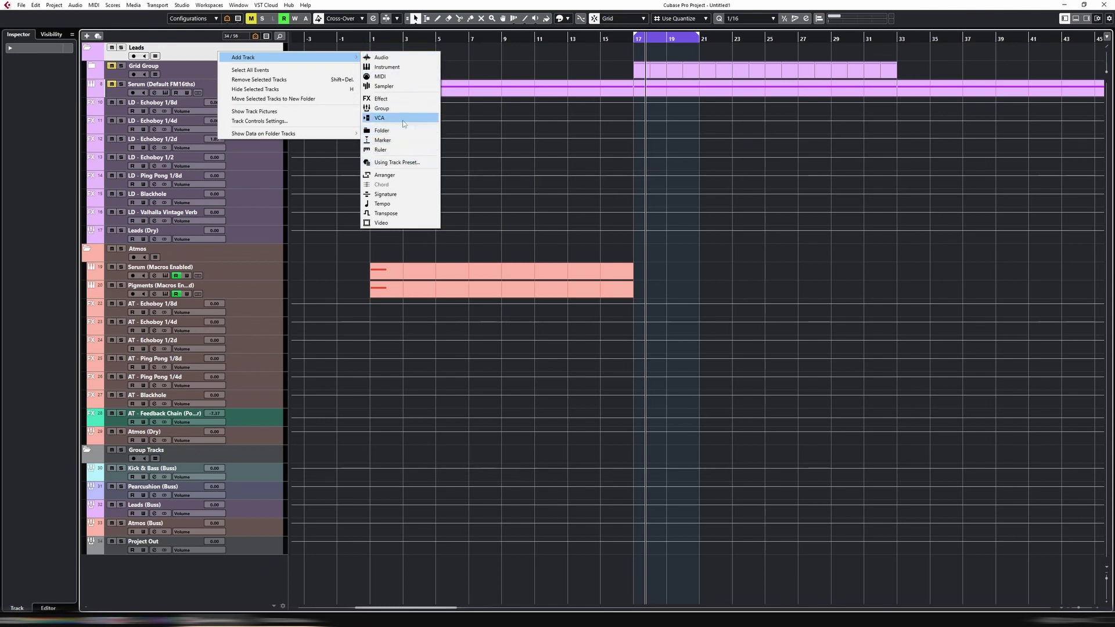
click(396, 68)
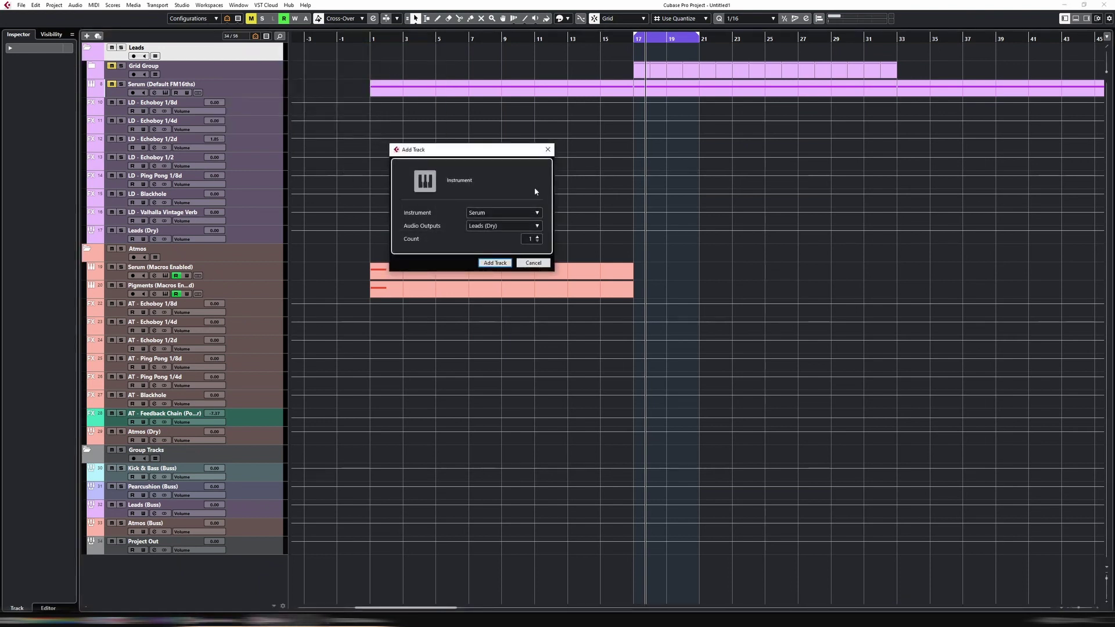
click(535, 213)
text(groove)
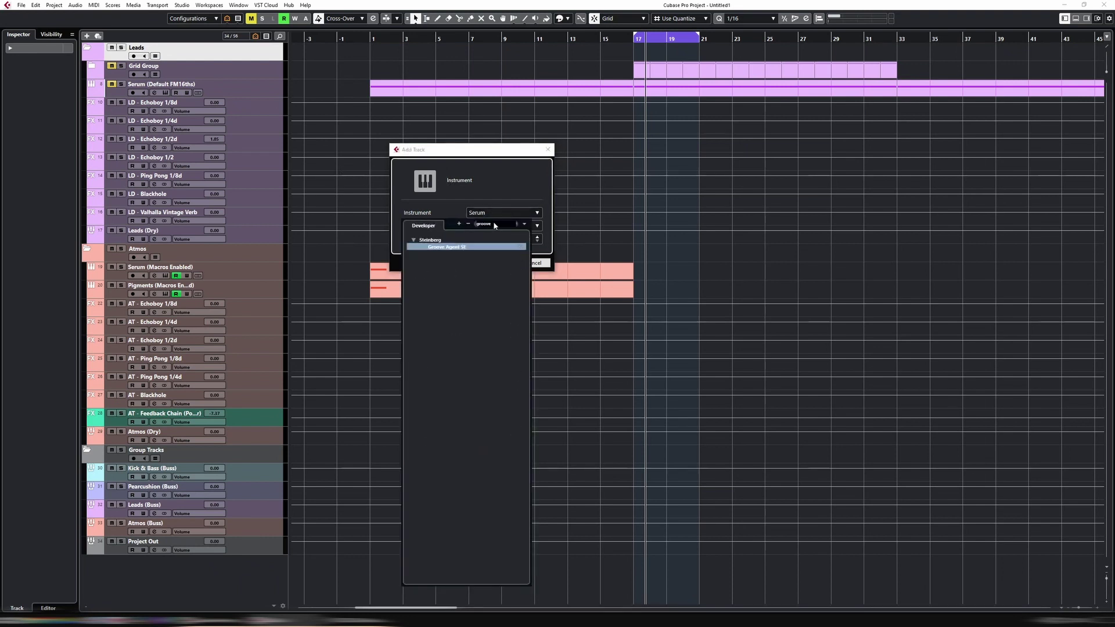
drag(235, 252, 234, 44)
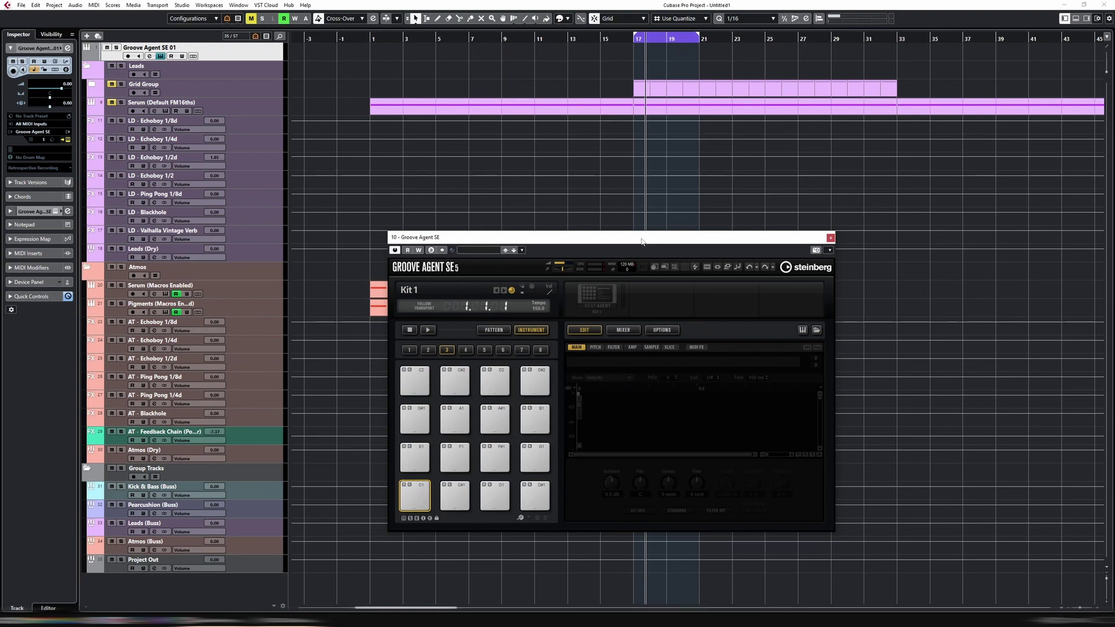
drag(641, 236, 629, 126)
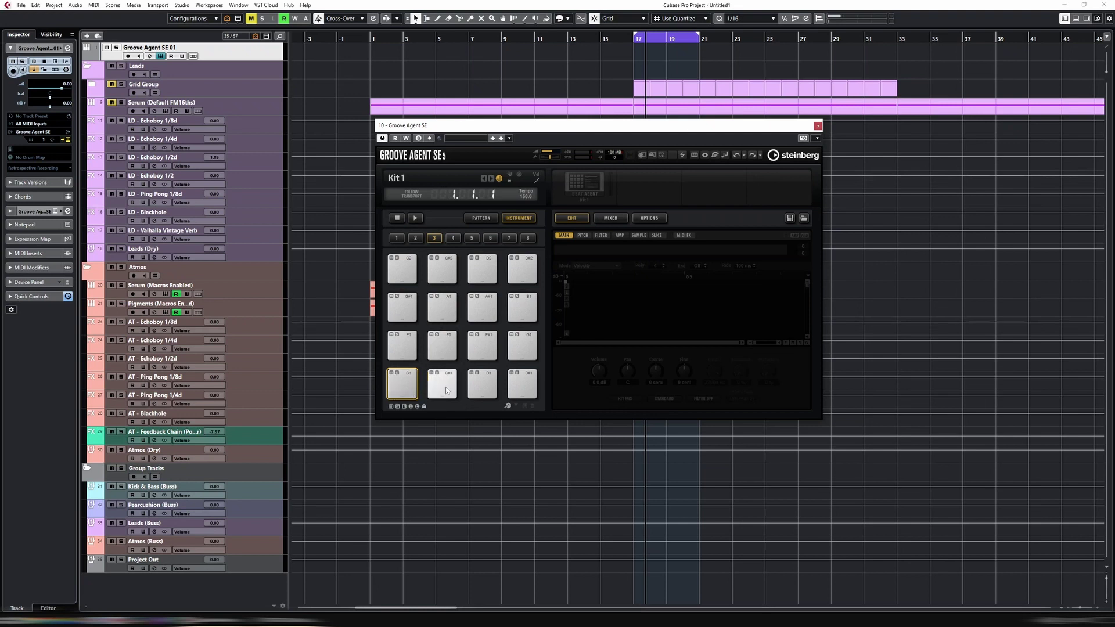
click(481, 383)
click(402, 384)
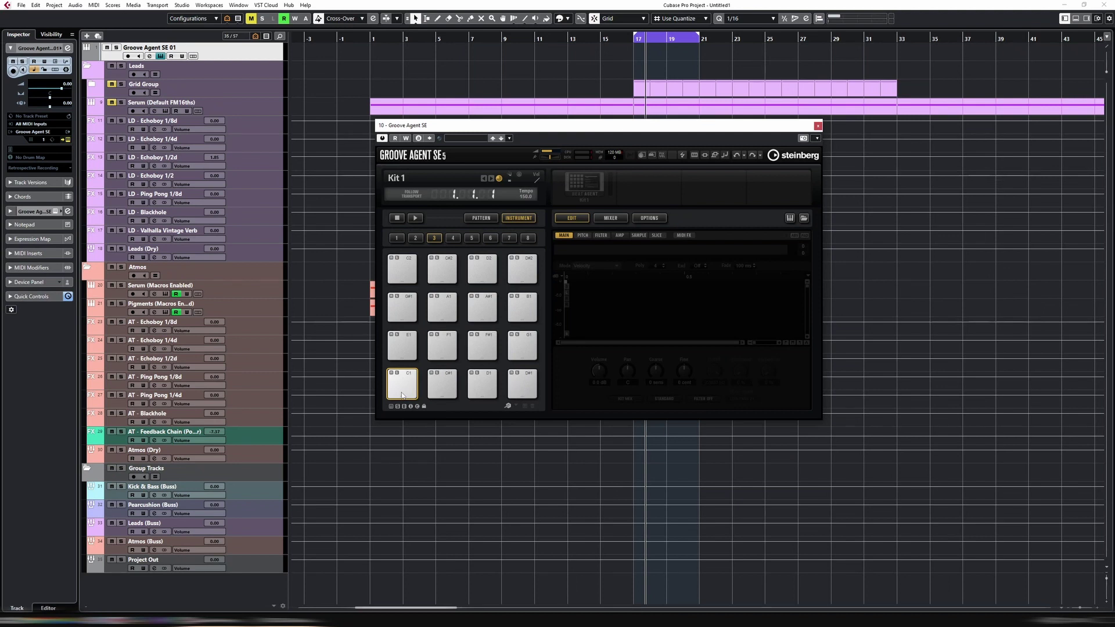
Add an instrument track using Kick 2 directly below the Groove Agent SE track.
right_click(233, 60)
mouse_move(259, 64)
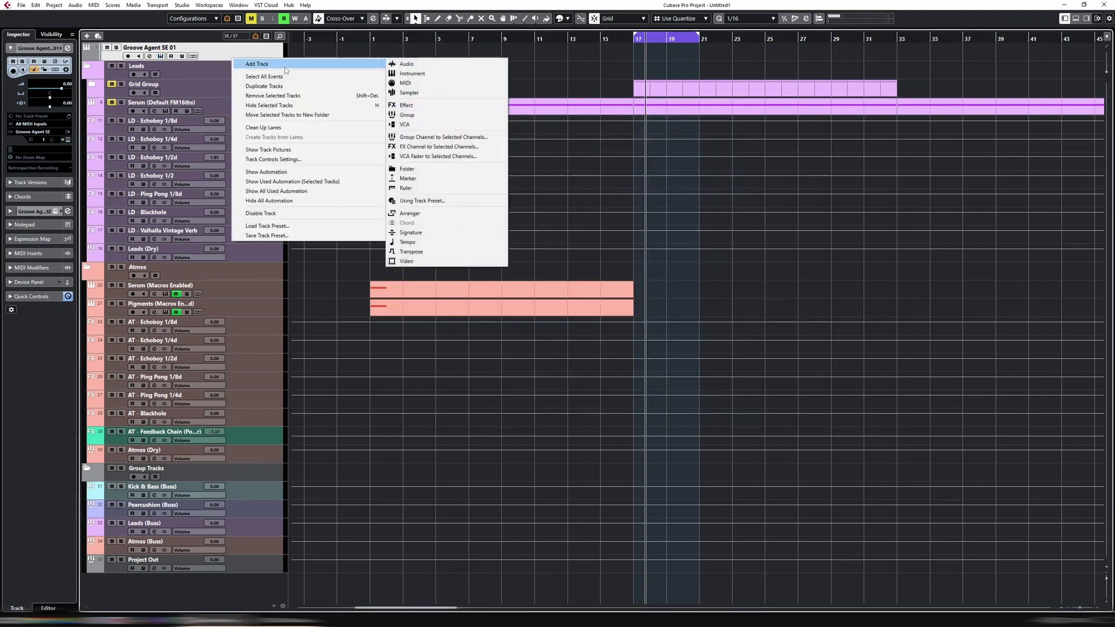
click(412, 73)
click(491, 213)
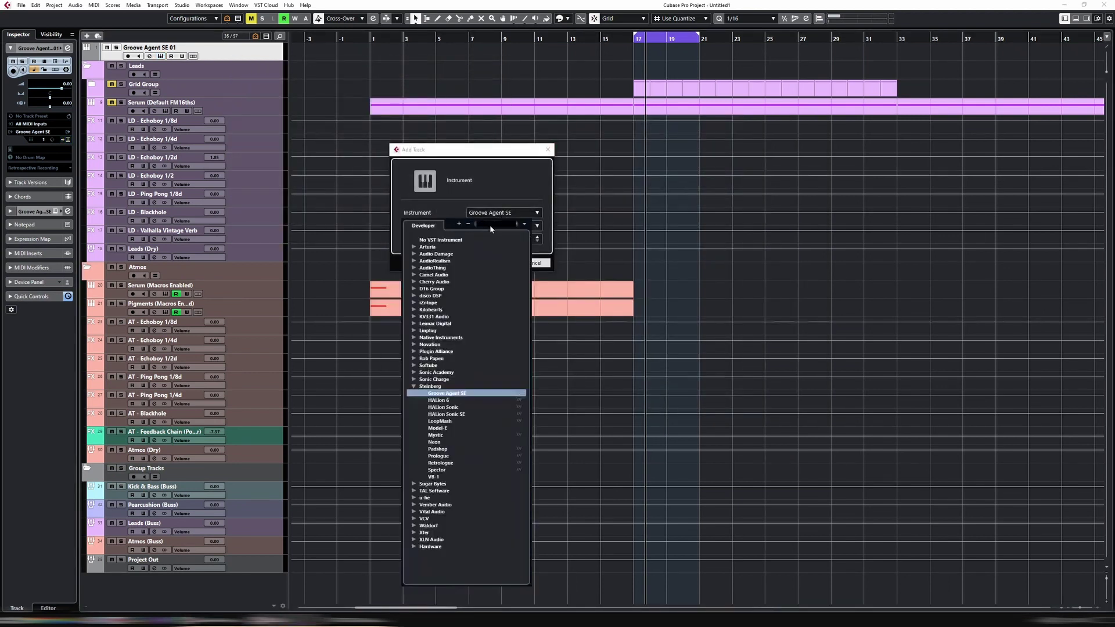
text(kick)
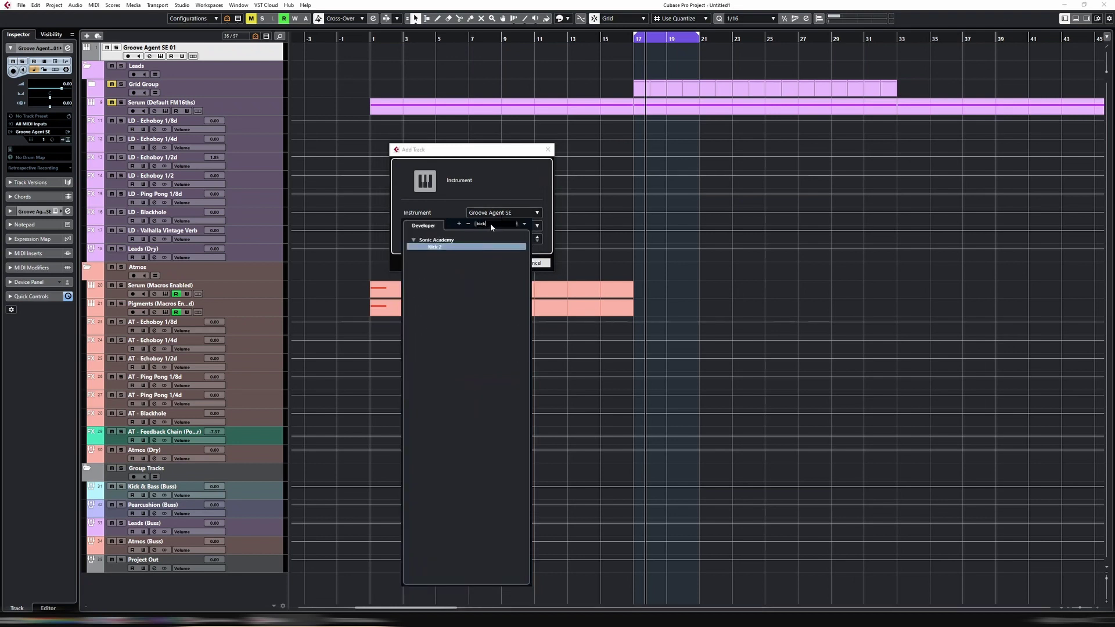
click(447, 248)
click(496, 263)
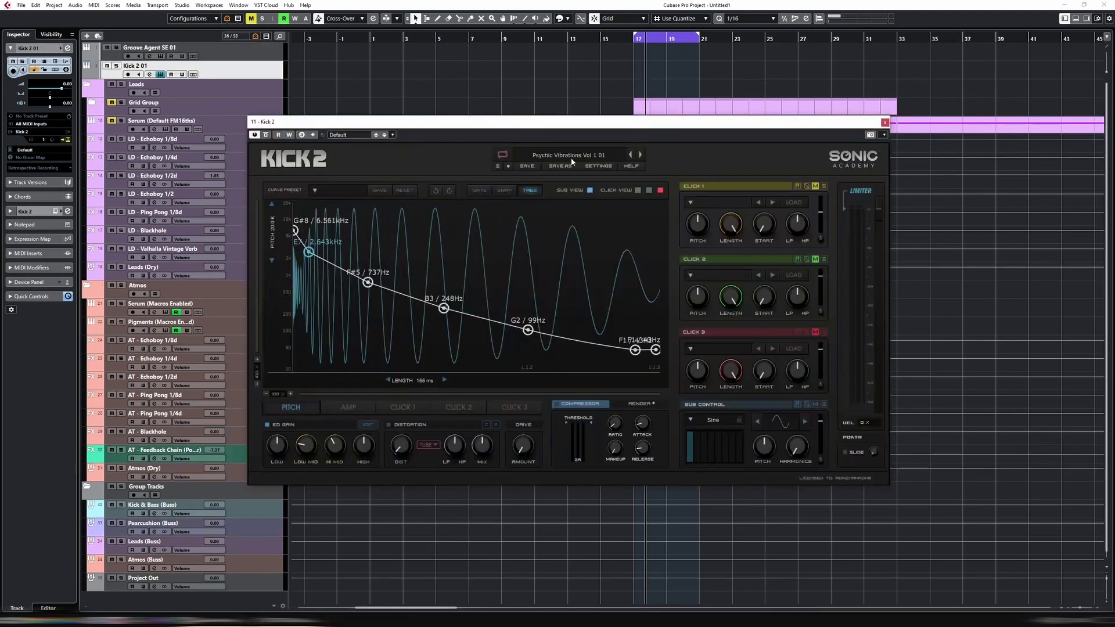
Look through Kick 2's Psychic Vibrations user presets without changing the preset, and close the plug-in window.
click(571, 157)
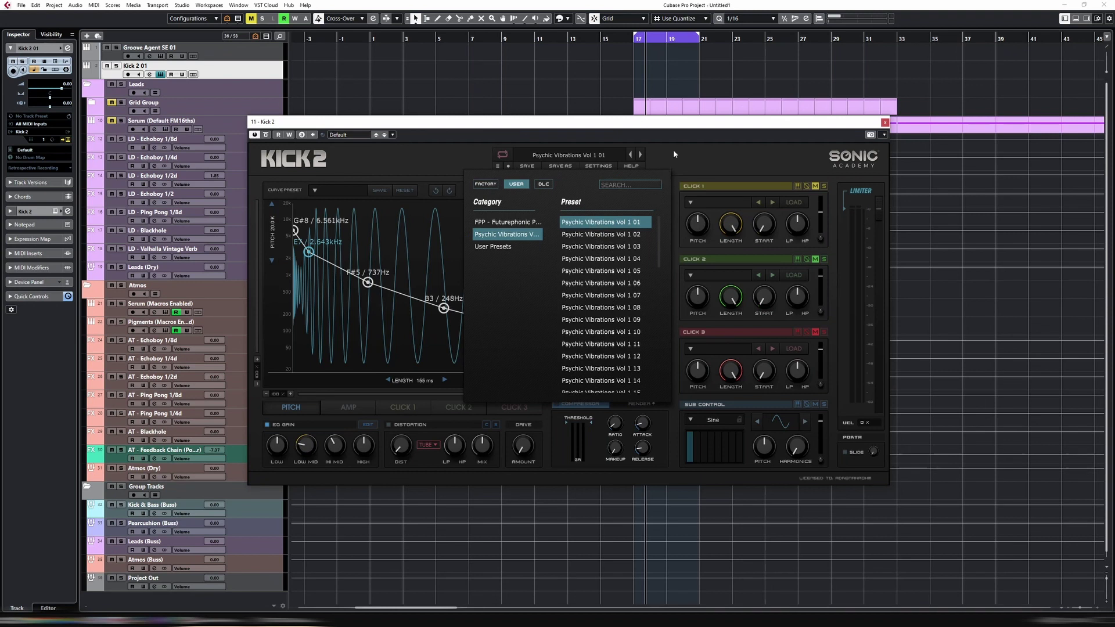
click(660, 158)
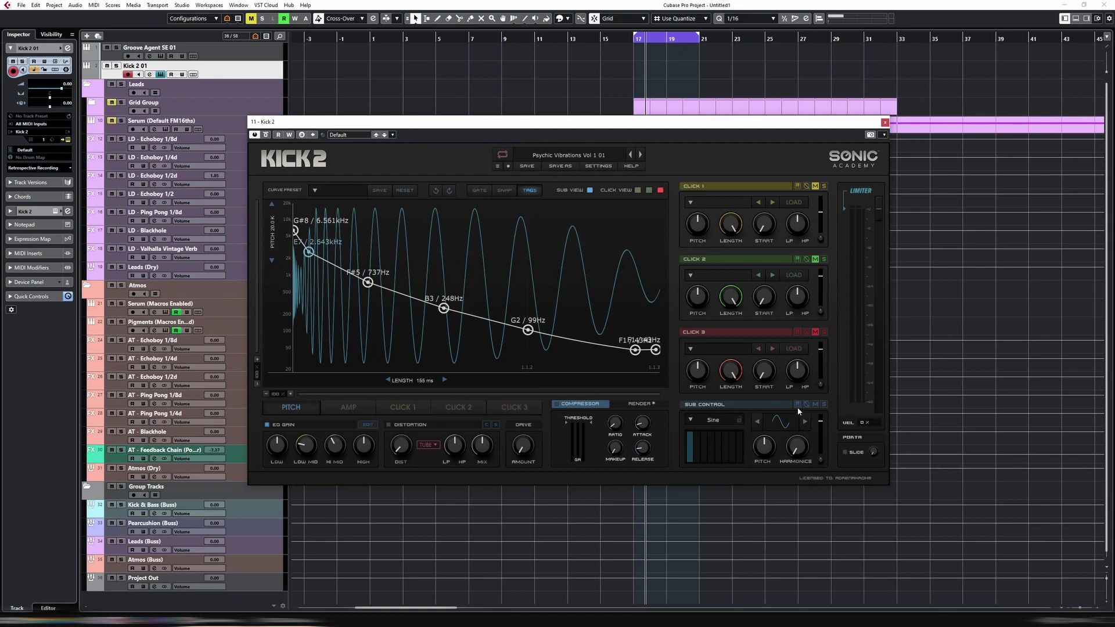
click(884, 123)
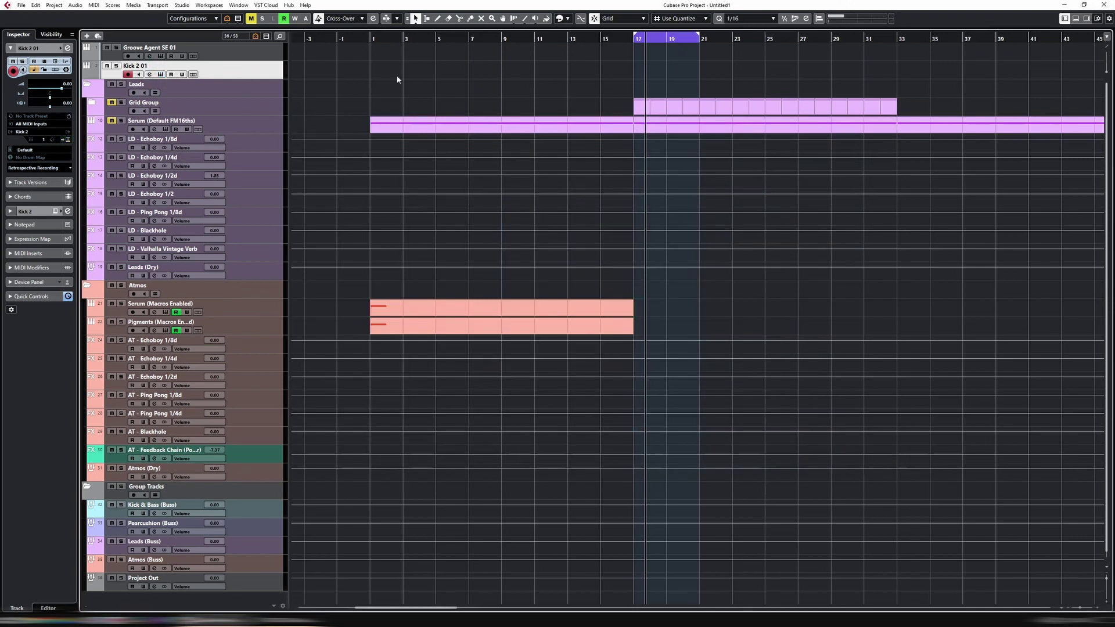
Create a MIDI part at bars 17 to 21 on the Groove Agent SE track and set Kick 2's MIDI input to Groove Agent SE - MIDI Out.
double_click(653, 74)
drag(653, 74, 652, 56)
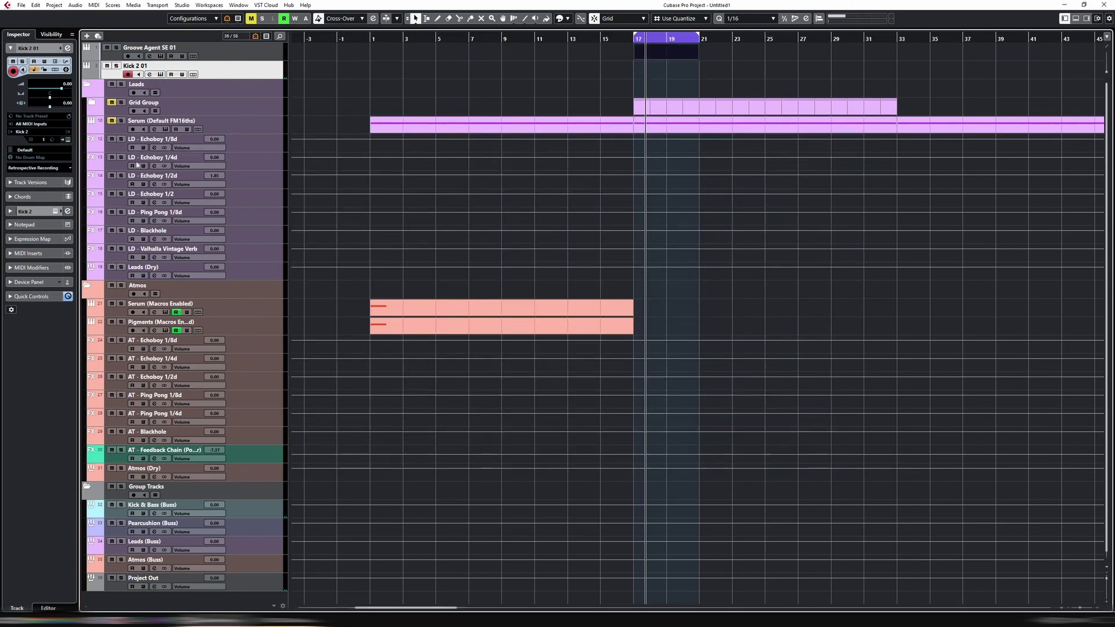
click(32, 125)
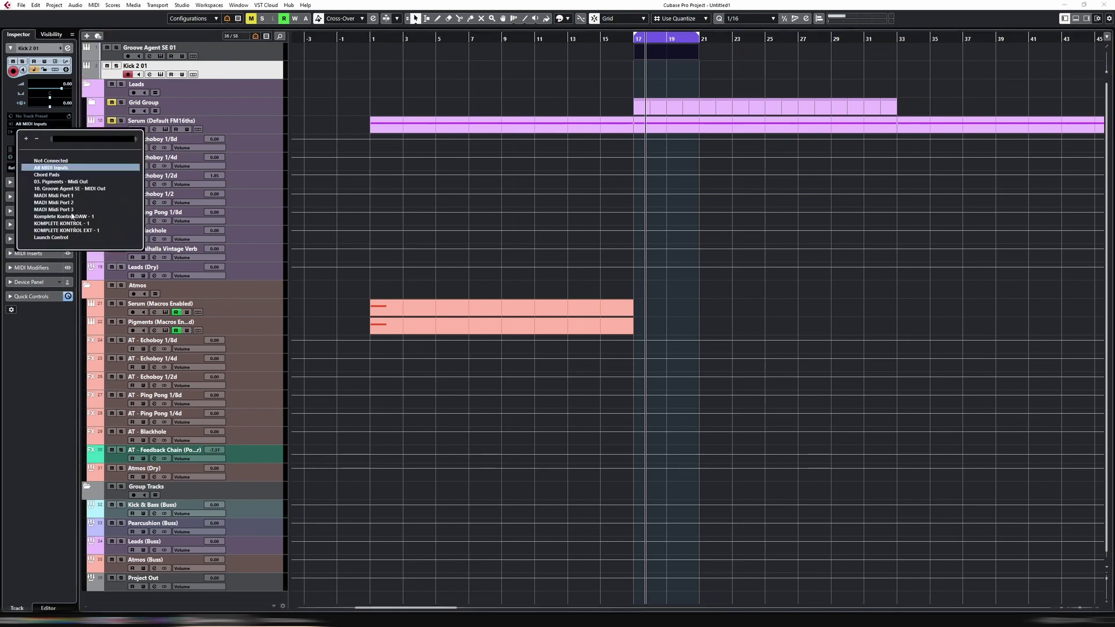
click(61, 188)
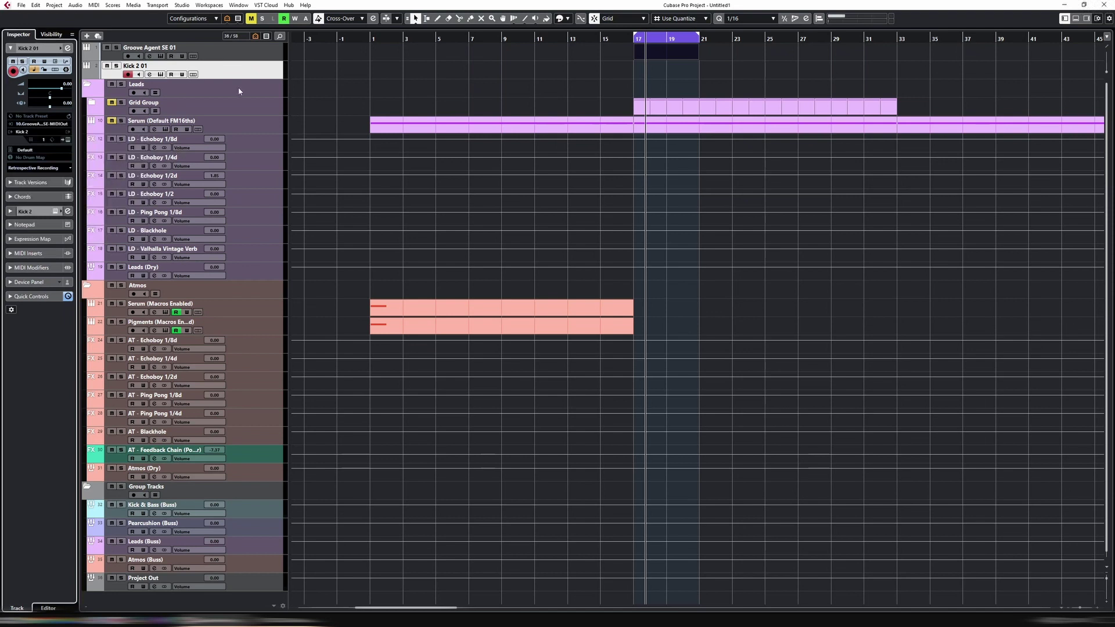
Reopen Groove Agent SE and load the snare_106_harsh-smack_m_p sample from the Synth Drums favorites onto the C1 pad.
click(241, 58)
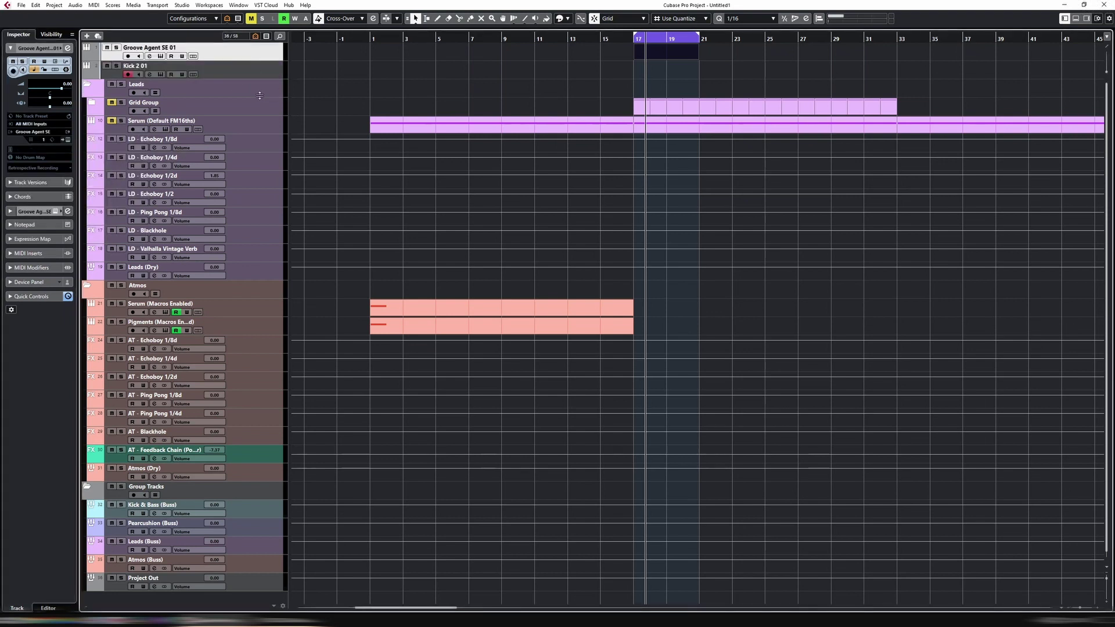
key(ctrl+e)
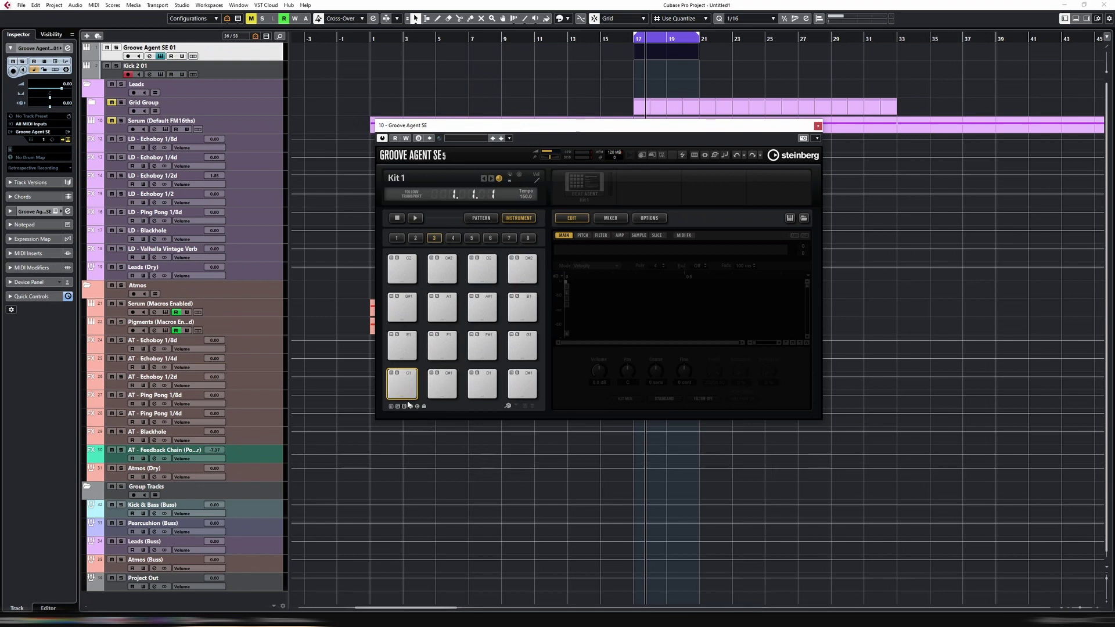
click(410, 394)
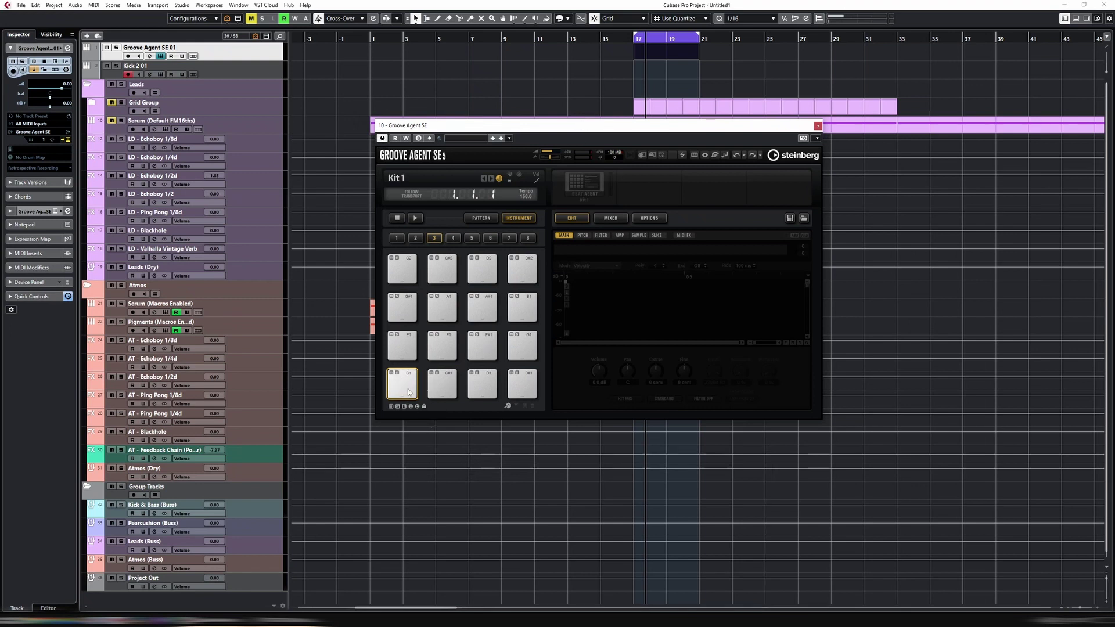
click(401, 389)
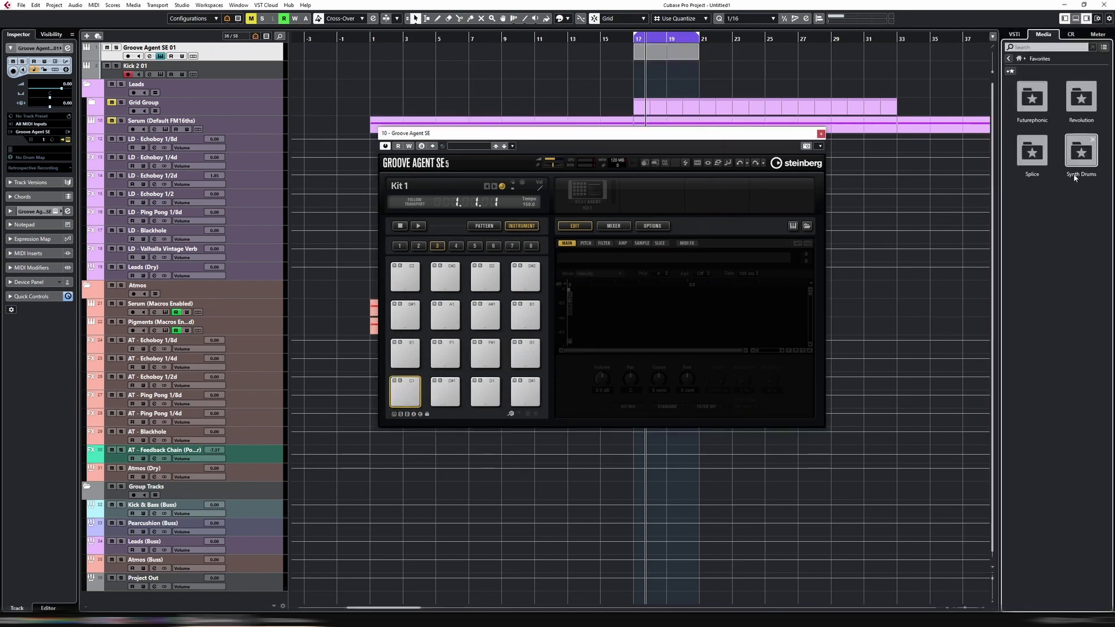
click(1075, 174)
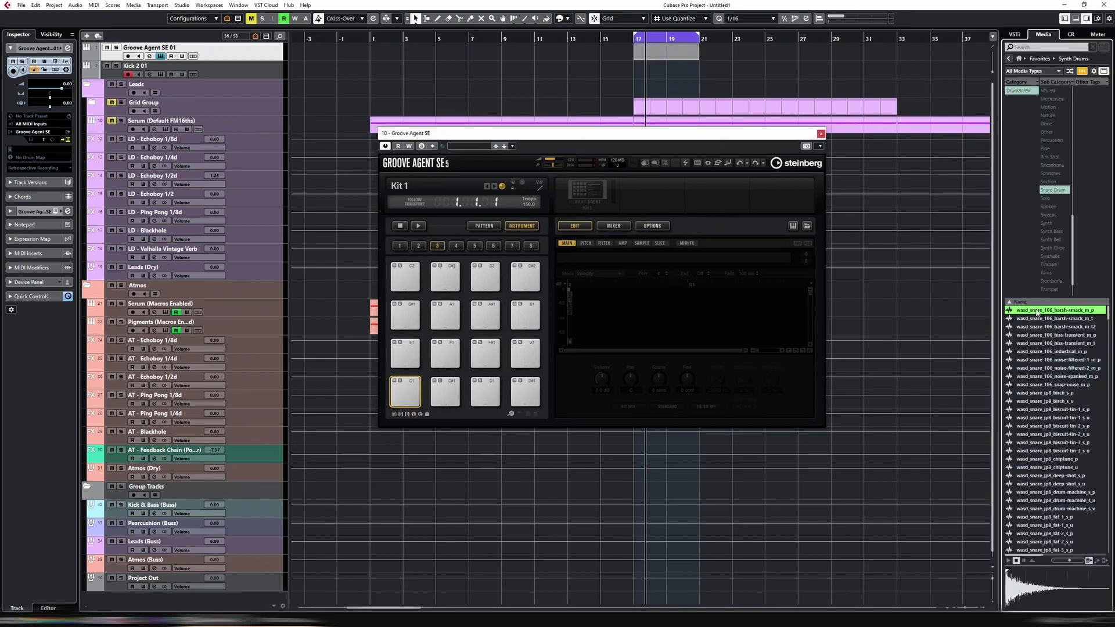
drag(1037, 310, 401, 402)
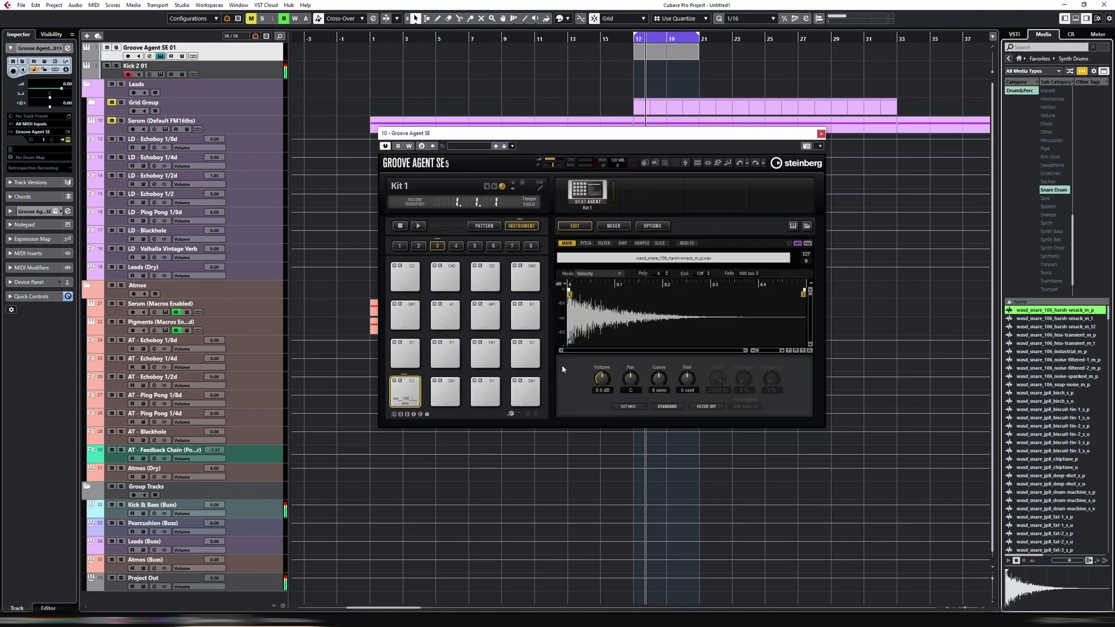
Audition the C1 pad and lower its sample volume to -∞ dB so it only triggers MIDI.
click(404, 396)
click(409, 398)
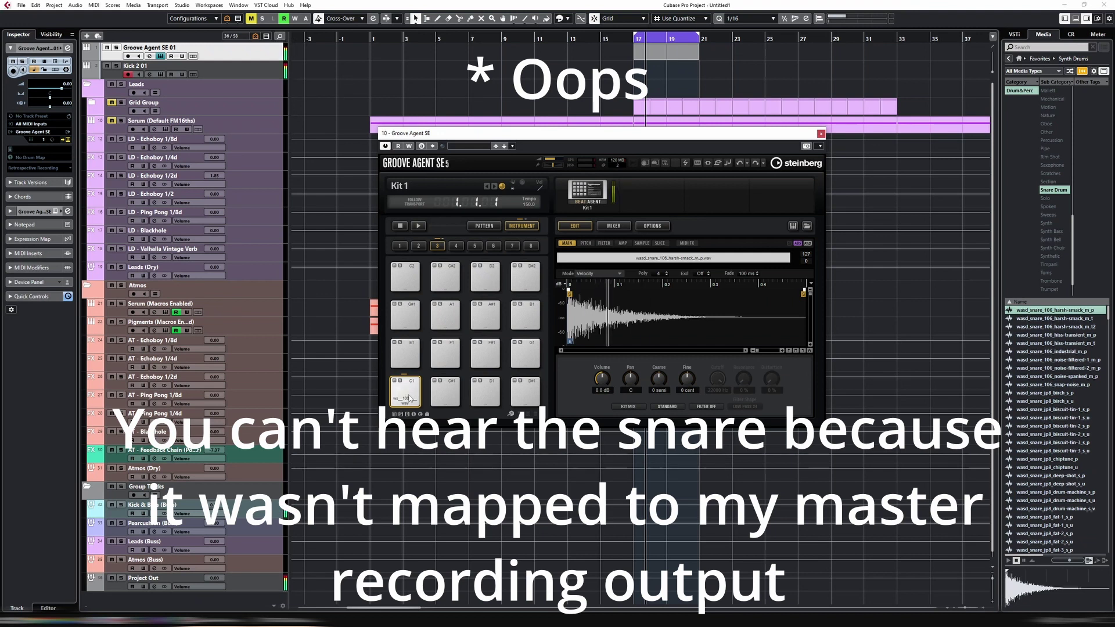
click(408, 397)
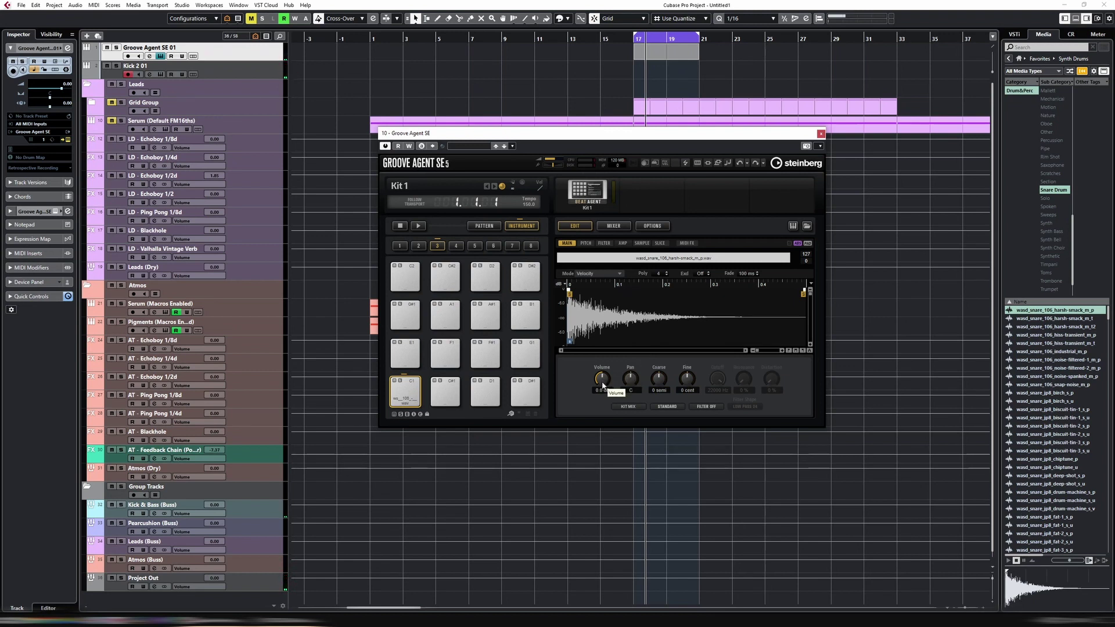
drag(604, 380, 598, 424)
click(410, 401)
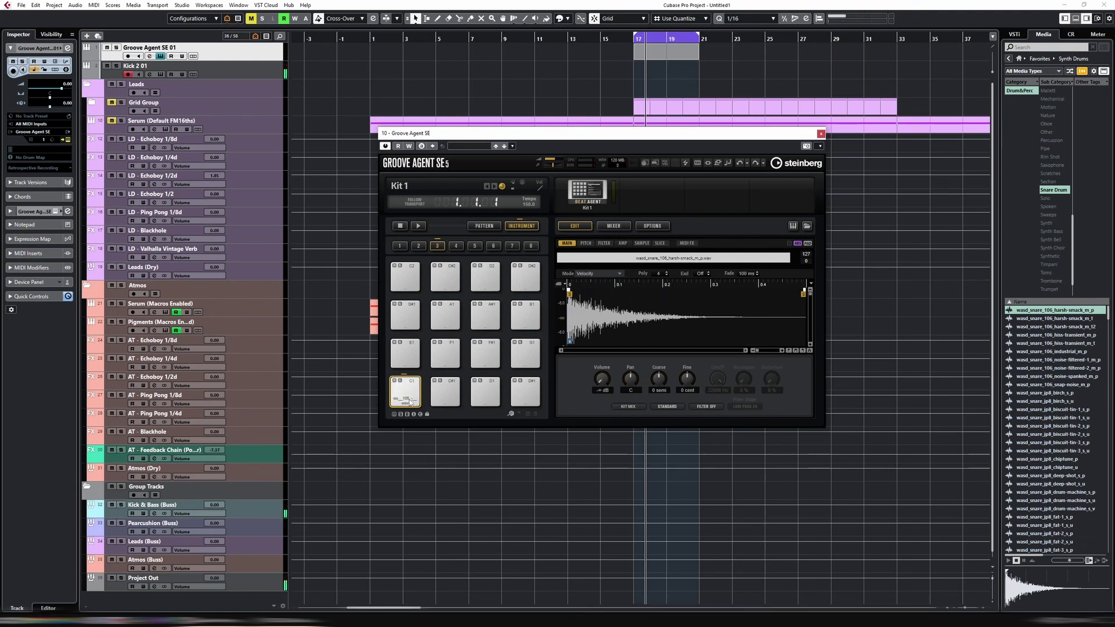
Rename the C1 pad as Kick.
right_click(410, 400)
click(440, 426)
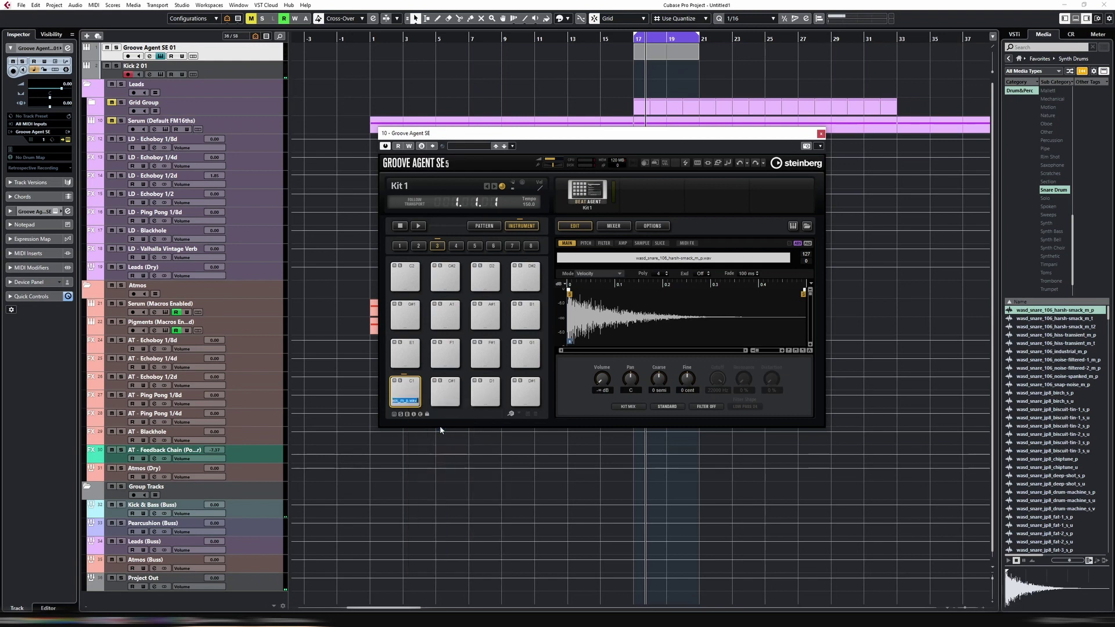
text(Kick)
key(Return)
Load the snare_106_harsh-smack_m_p sample onto the C#1 pad and audition it.
drag(1055, 310, 443, 397)
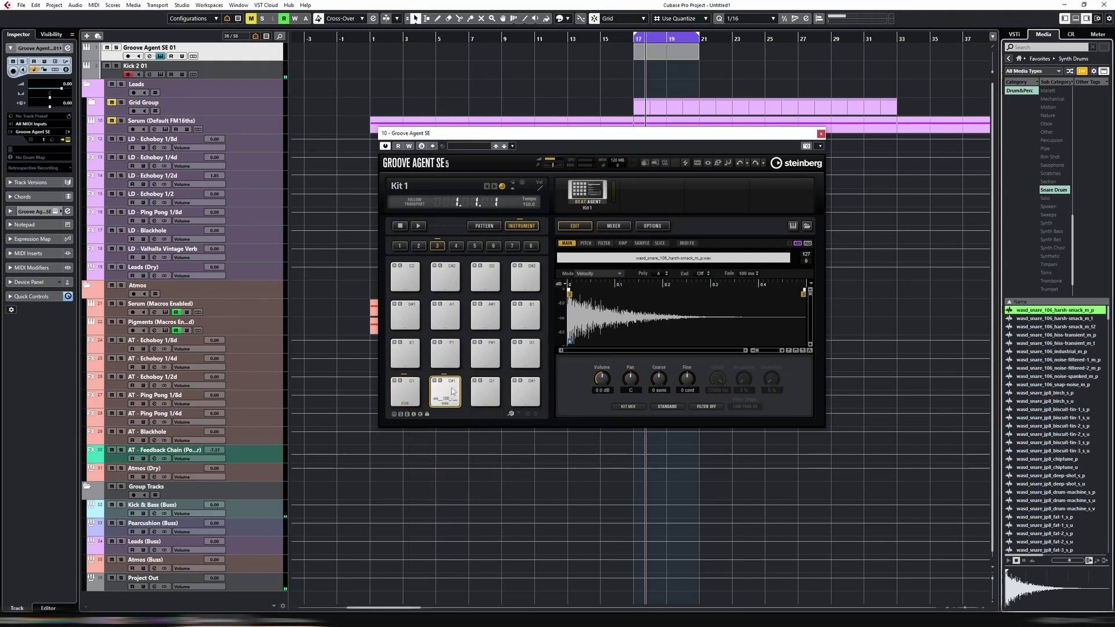
click(447, 393)
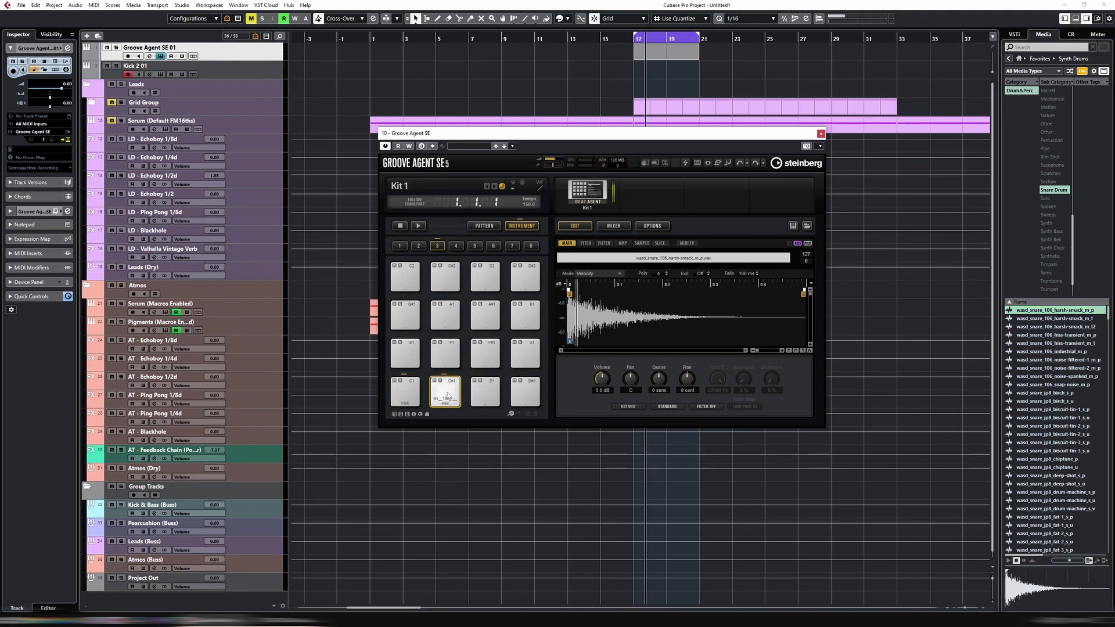
click(448, 393)
click(447, 393)
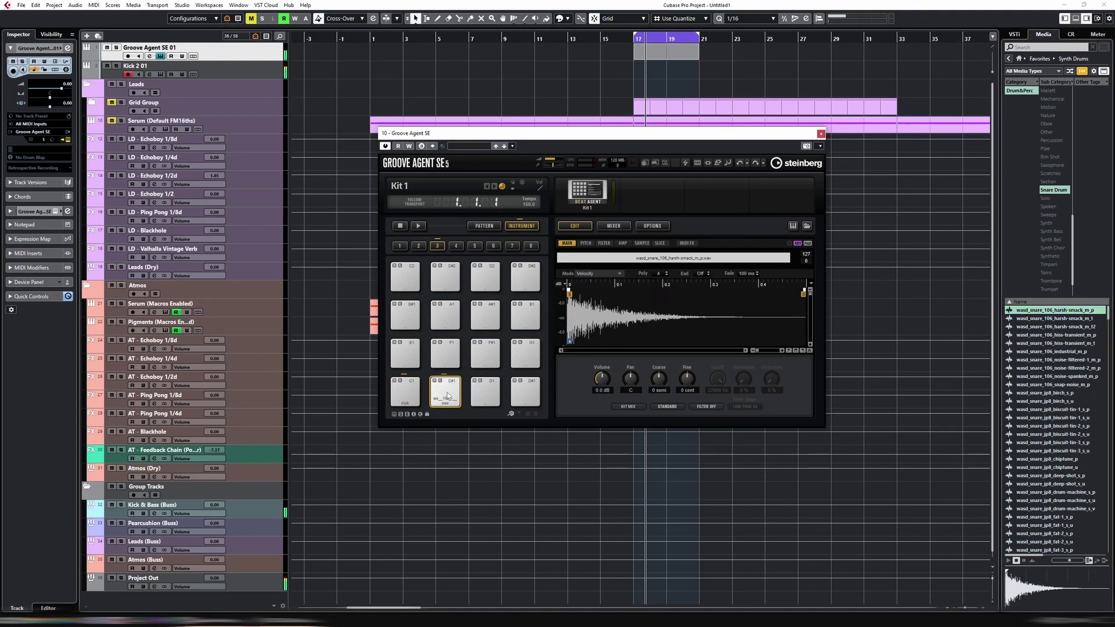
click(448, 396)
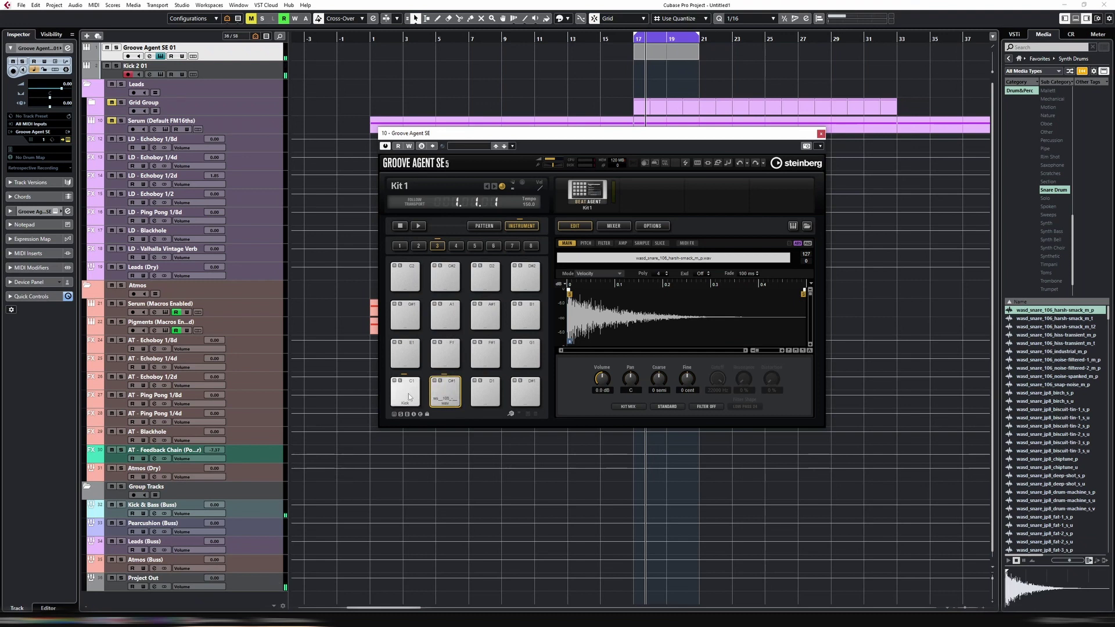
Insert the MIDI Modifiers effect on the Kick 2 track and set its first Range option to Note Filter.
click(254, 74)
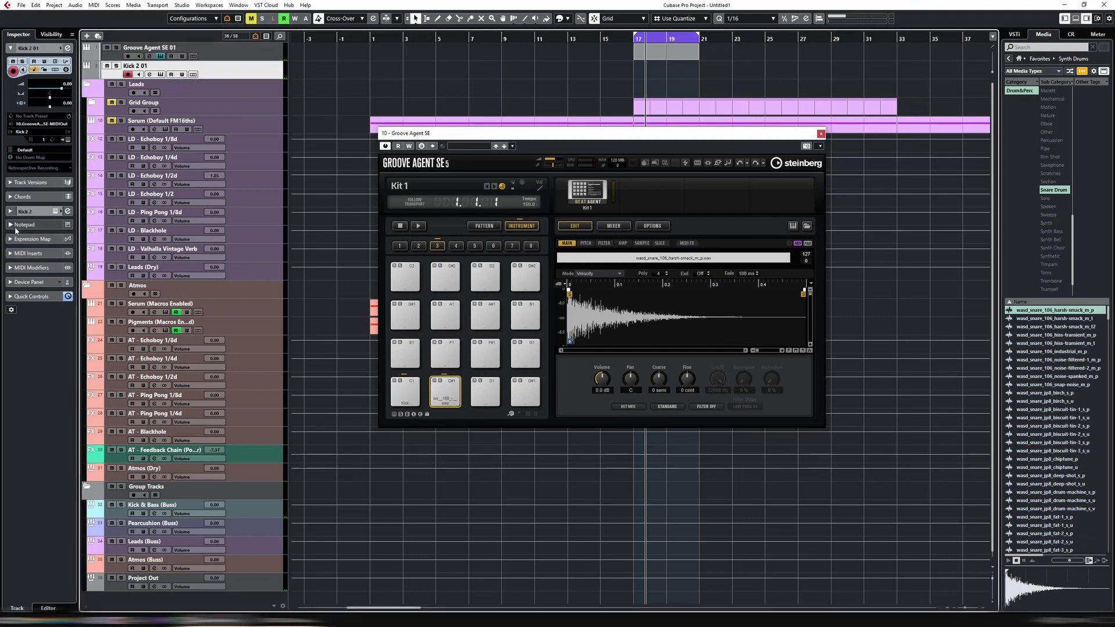
click(32, 48)
click(32, 135)
click(40, 149)
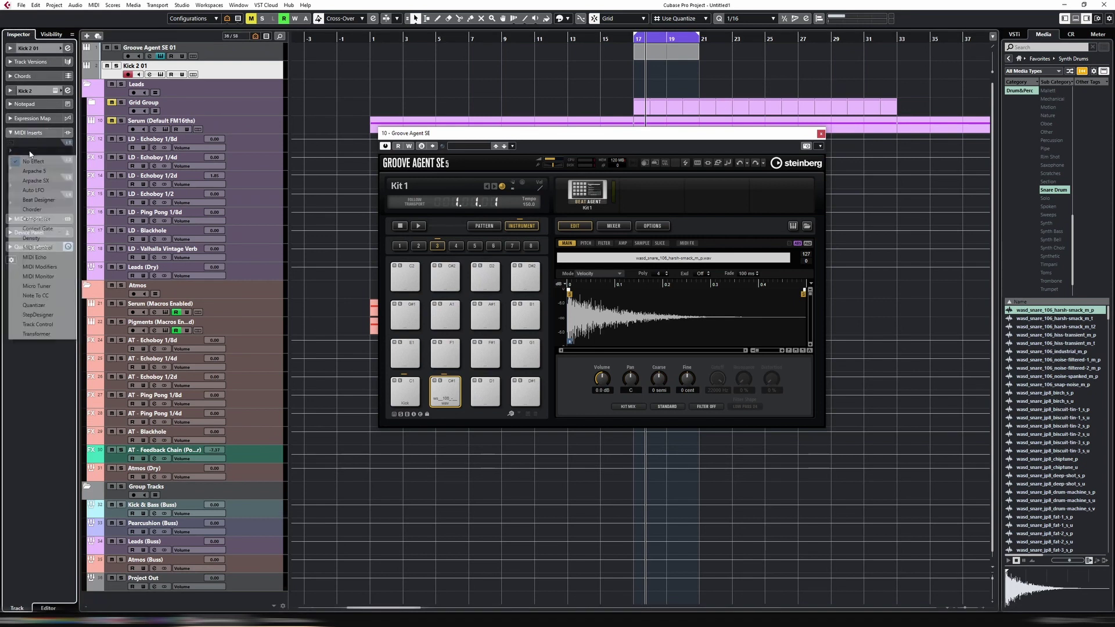
click(49, 267)
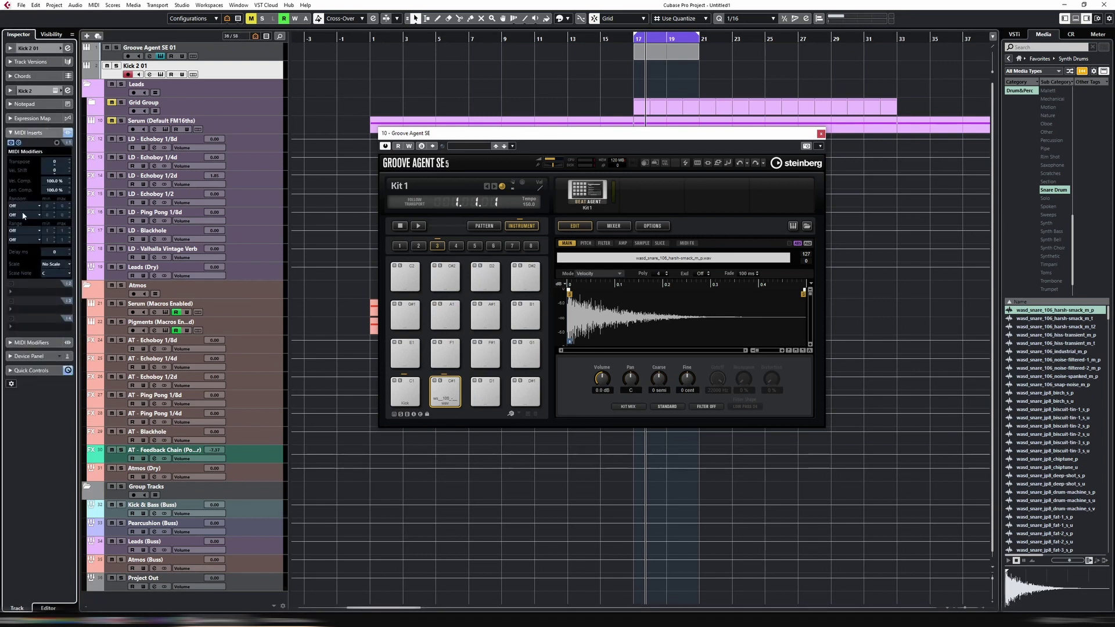
click(29, 231)
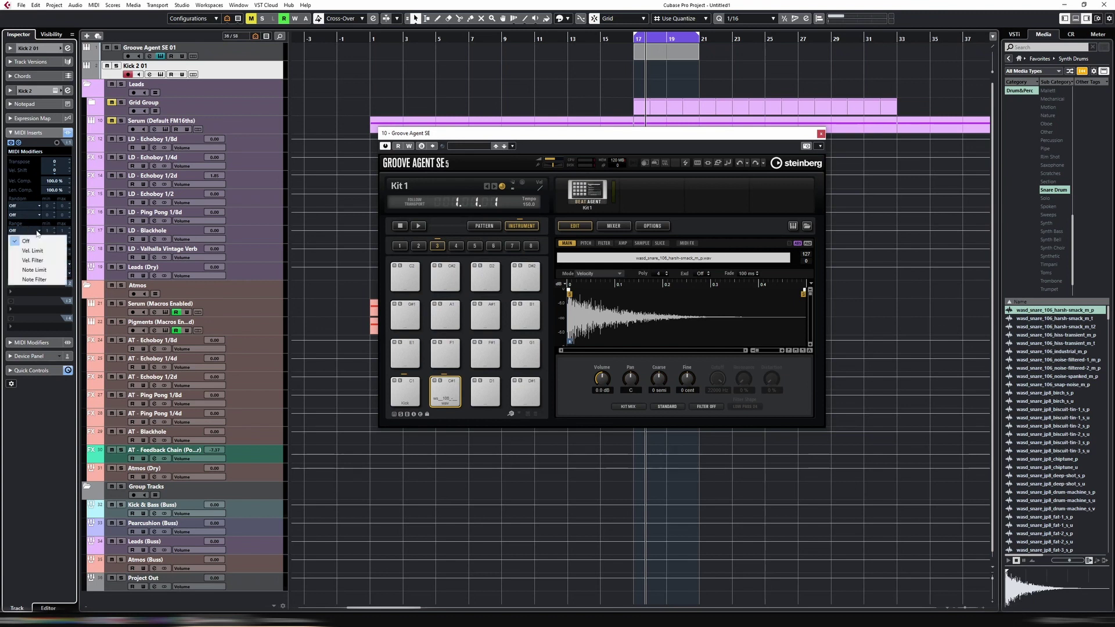
click(51, 285)
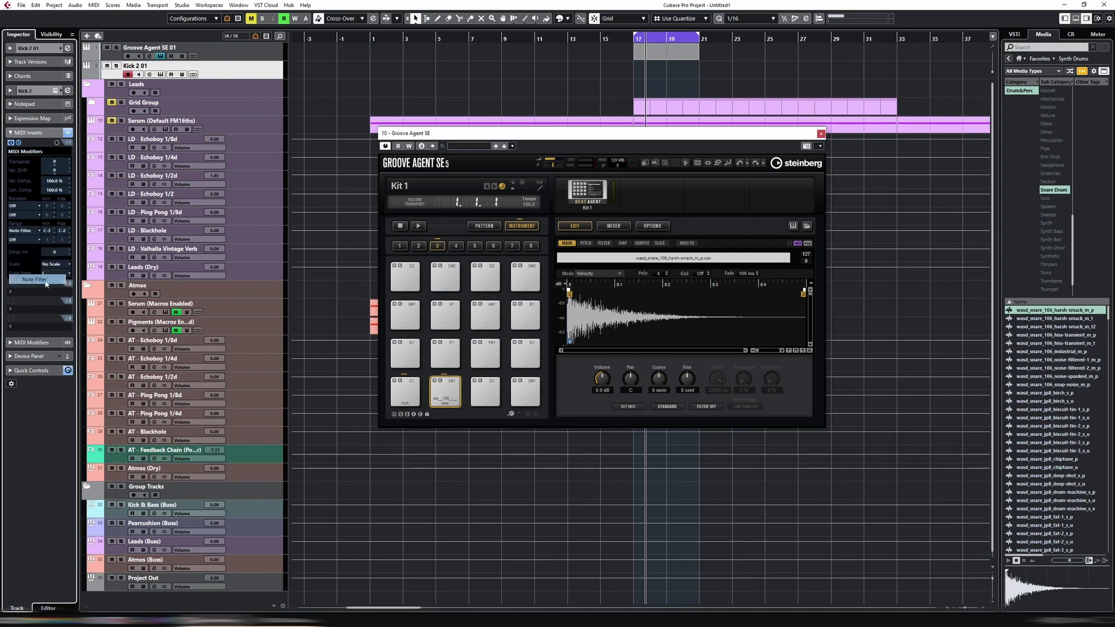
Set both note limits of the Kick 2 track's Note Filter range to C1.
click(64, 231)
text(C)
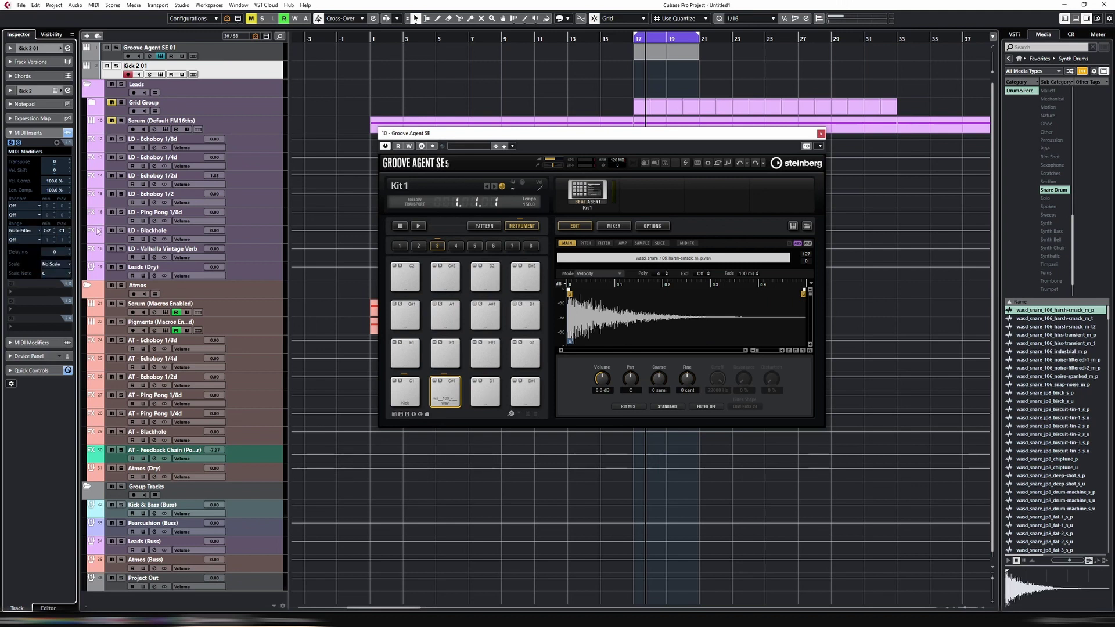
text(1)
key(Return)
Audition the C1 and C#1 pads and lower the C#1 pad's sample volume to -∞ dB.
click(408, 400)
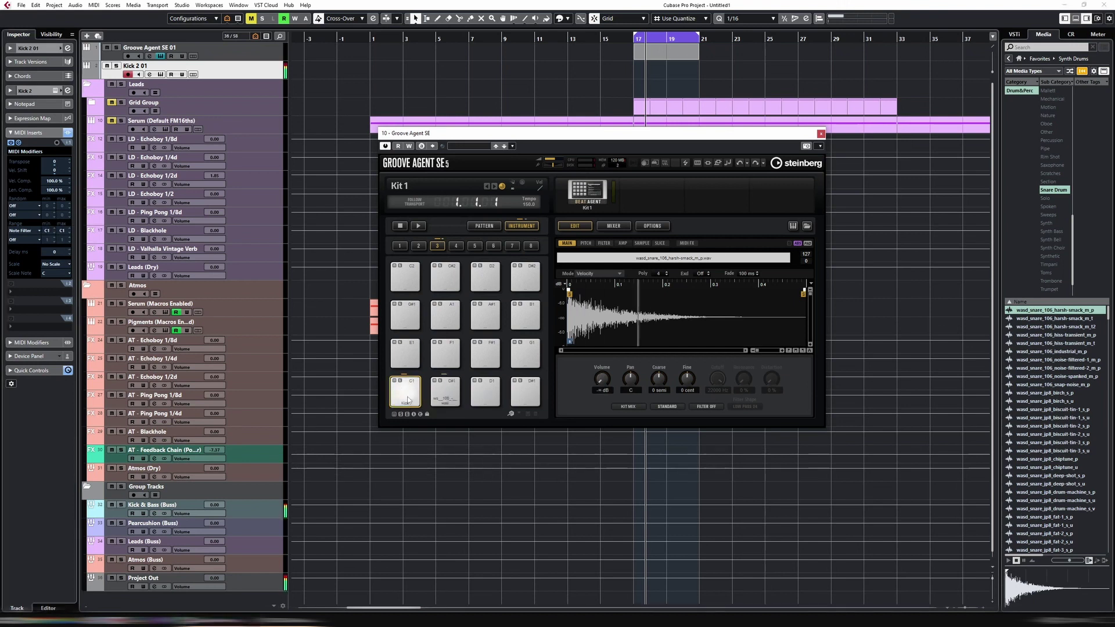
click(443, 400)
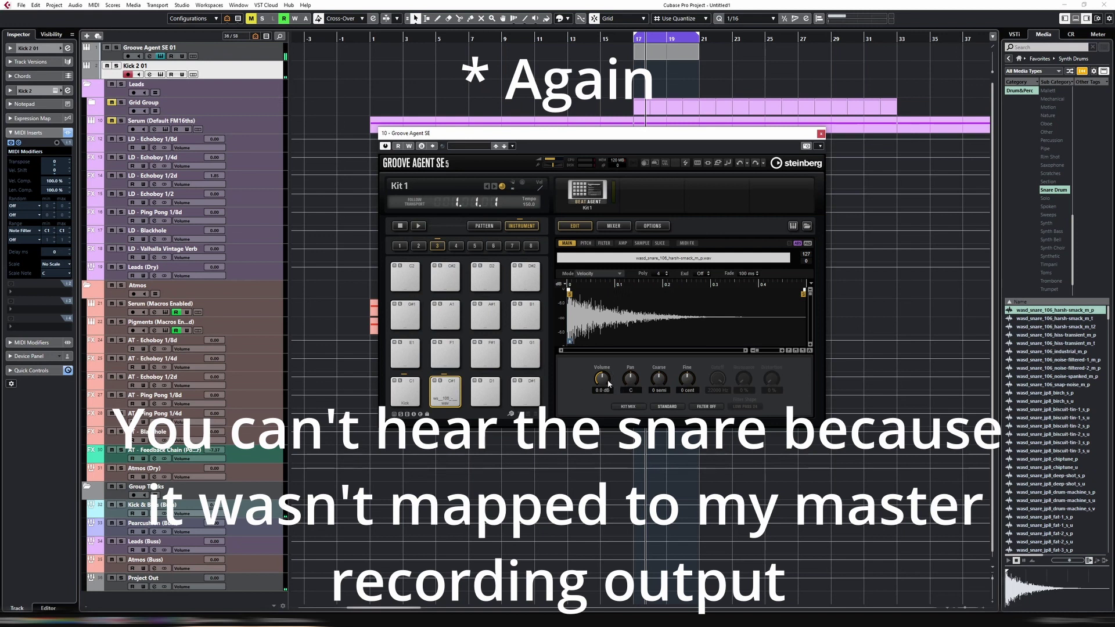
drag(602, 379, 602, 418)
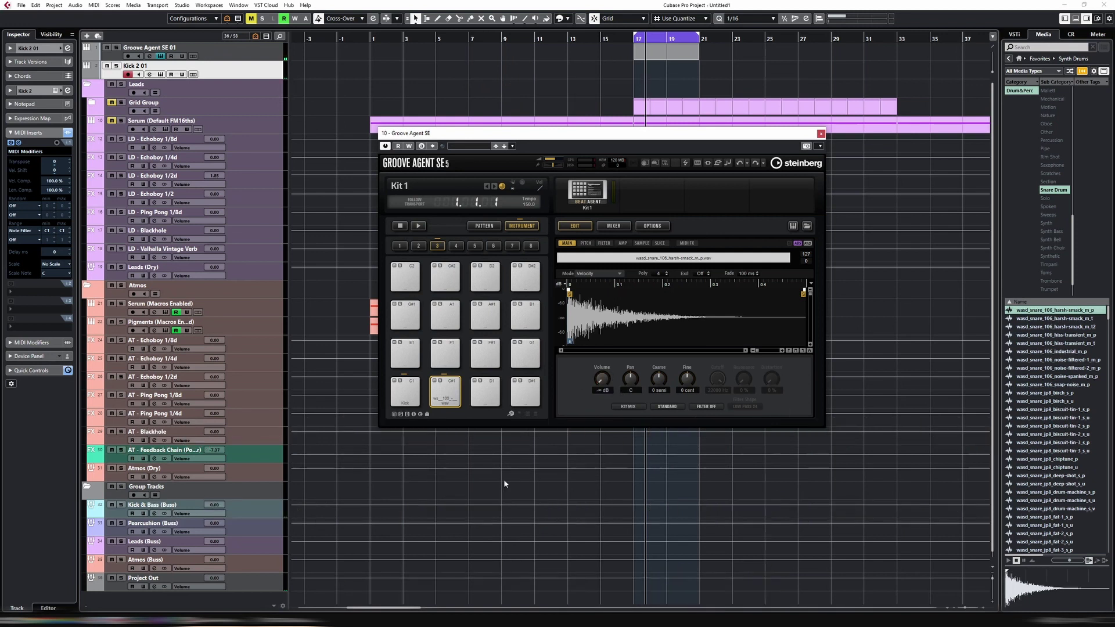
Trigger the C1 and C#1 pads alternately to check which of them plays Kick 2.
click(406, 396)
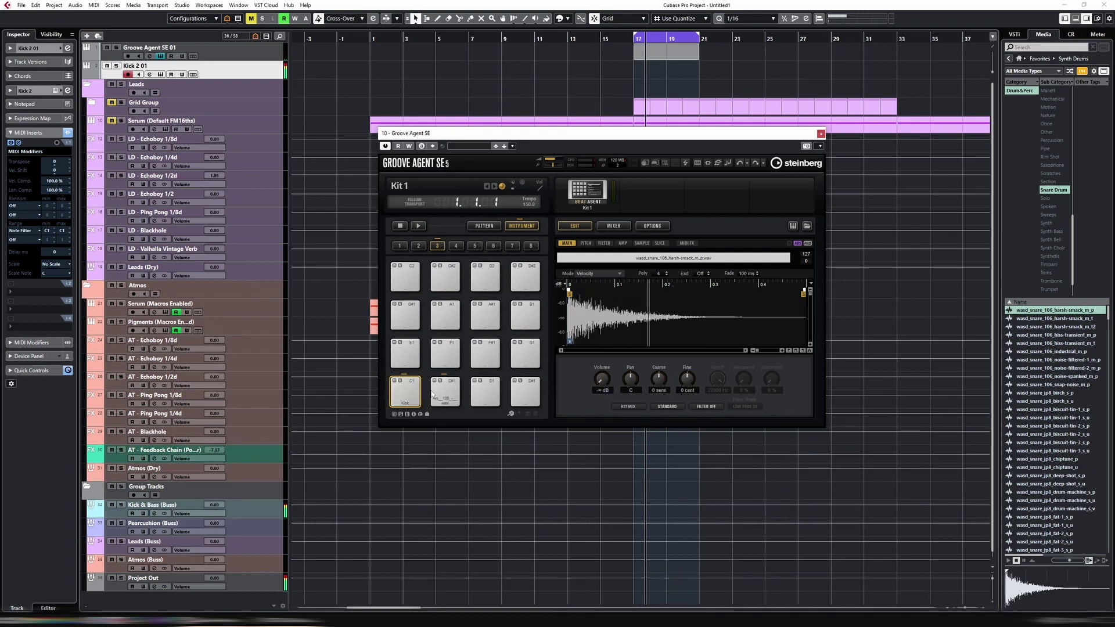
click(444, 398)
click(411, 396)
double_click(443, 399)
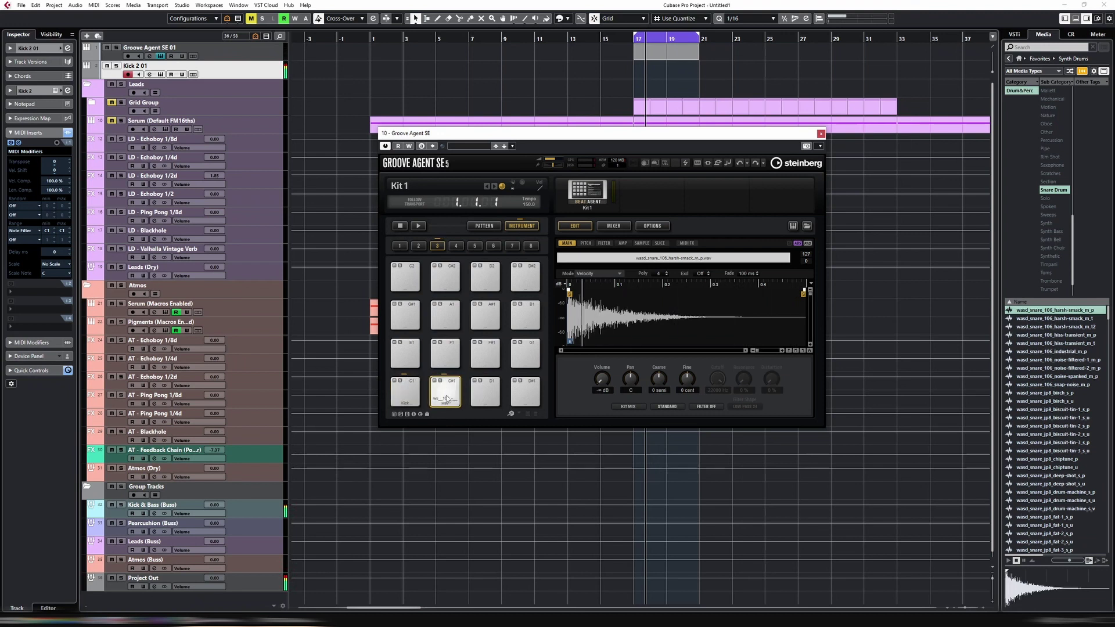
click(398, 400)
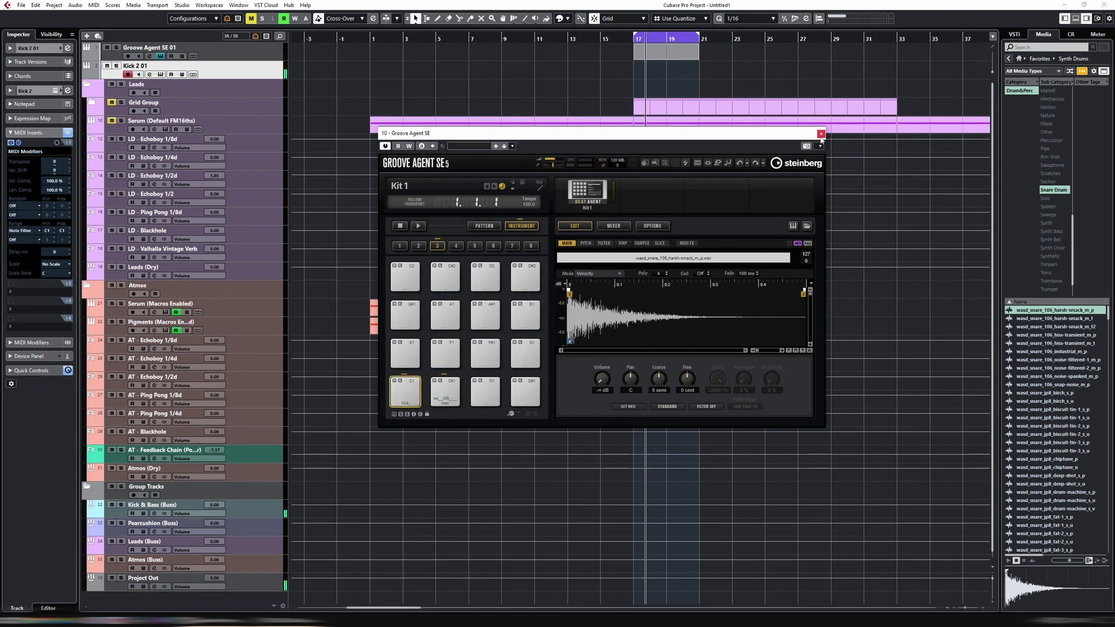
Add a new instrument track below Kick 2 with Serum as its instrument.
right_click(231, 74)
mouse_move(275, 83)
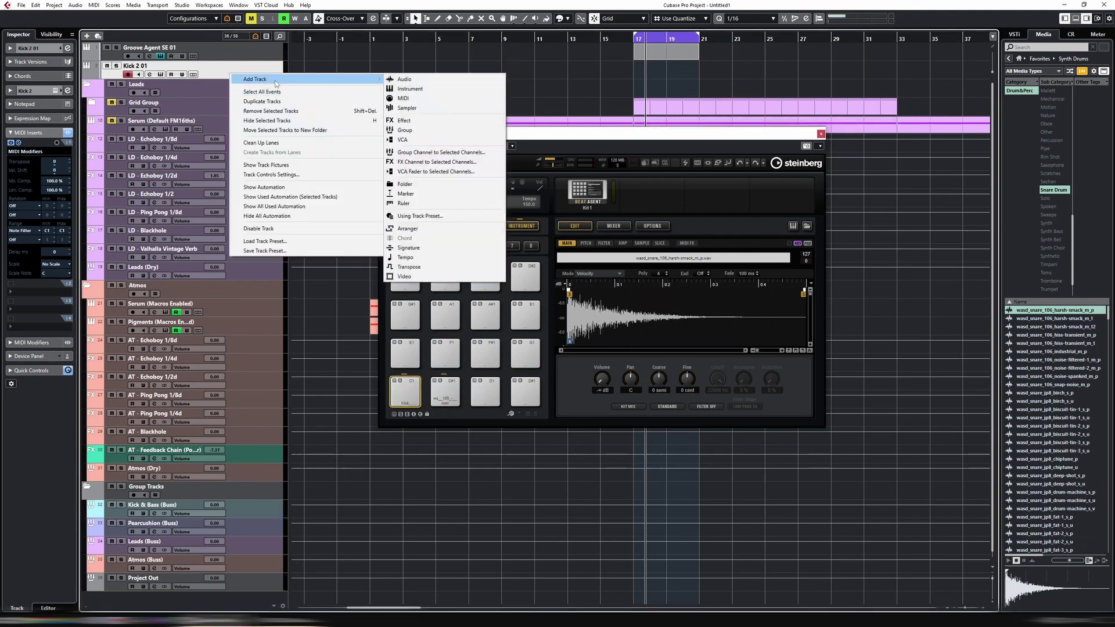
click(430, 89)
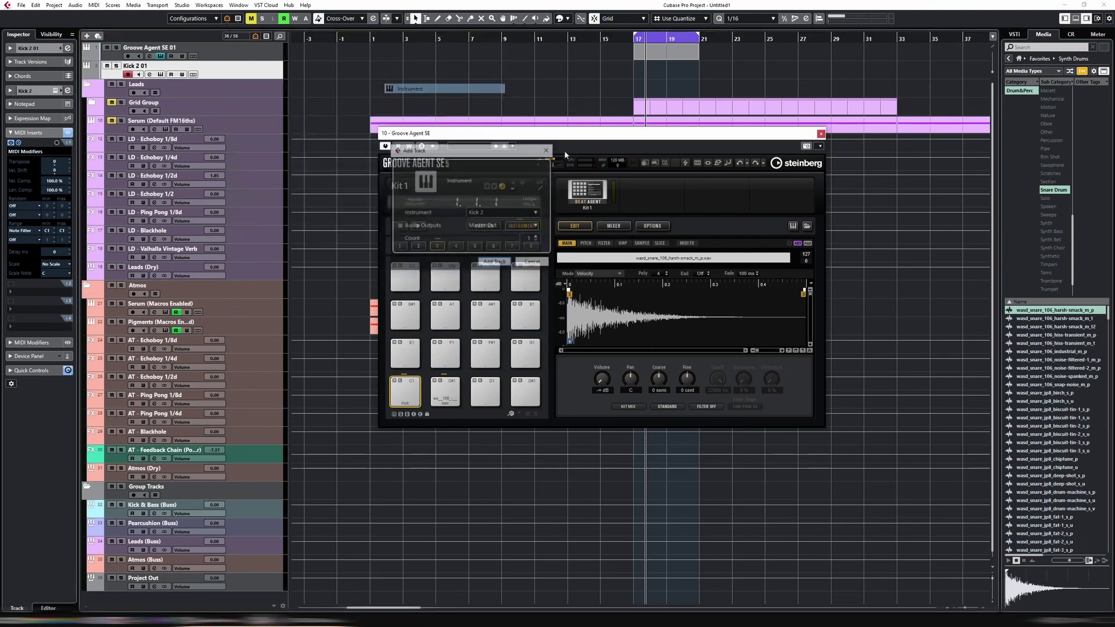
click(497, 214)
text(seru)
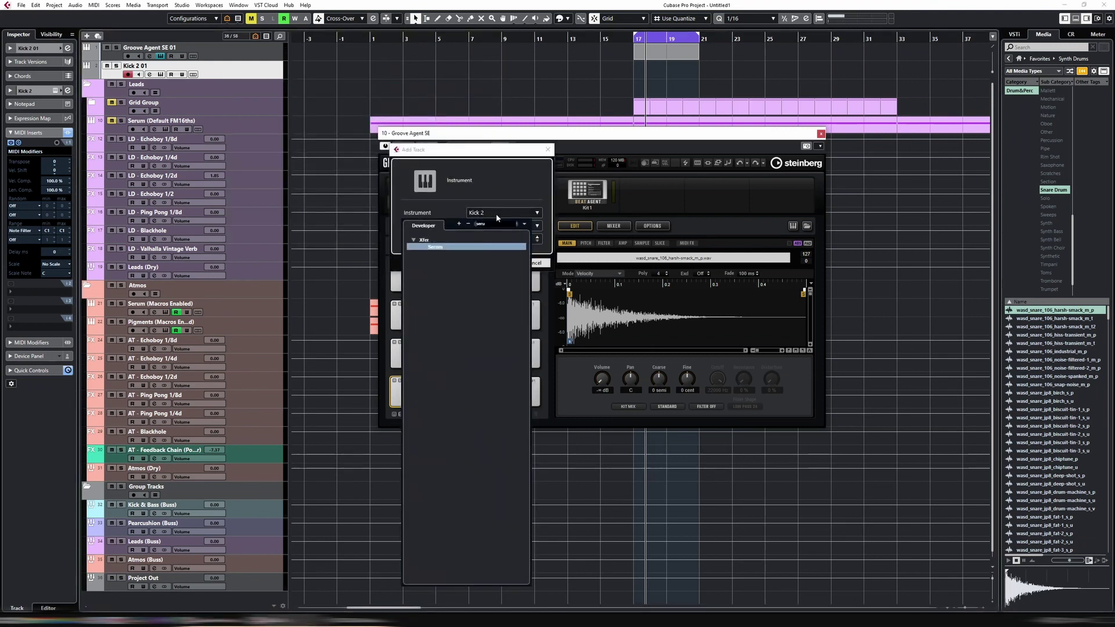
double_click(448, 248)
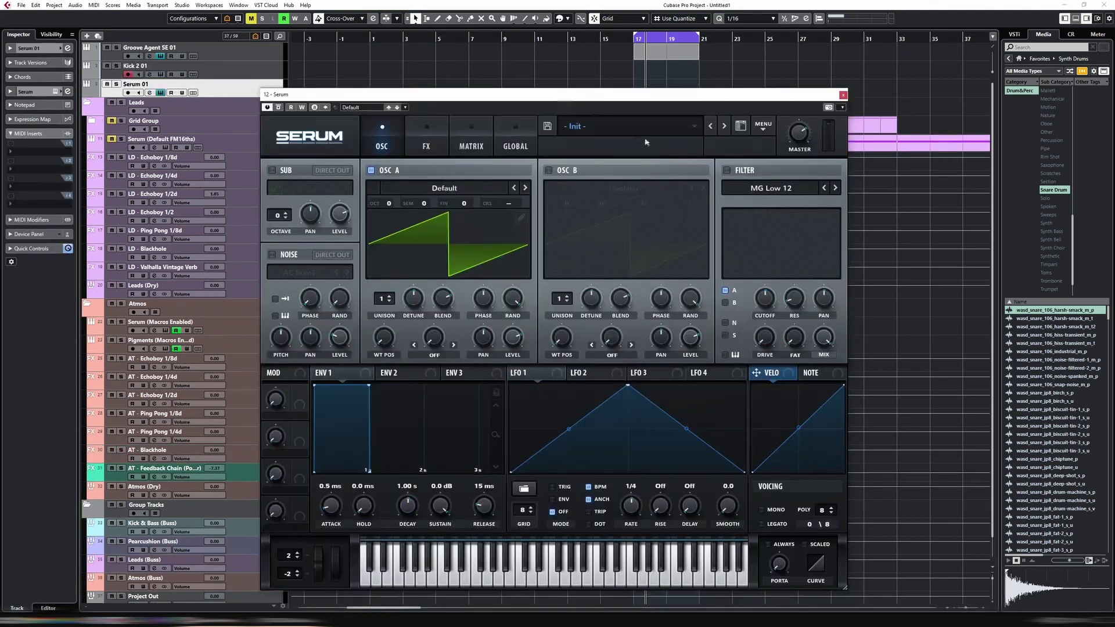
Load the DR - Snare 01 percussion preset from the Dream Drops Vol 1 pack into Serum, audition it and close the instrument.
click(598, 126)
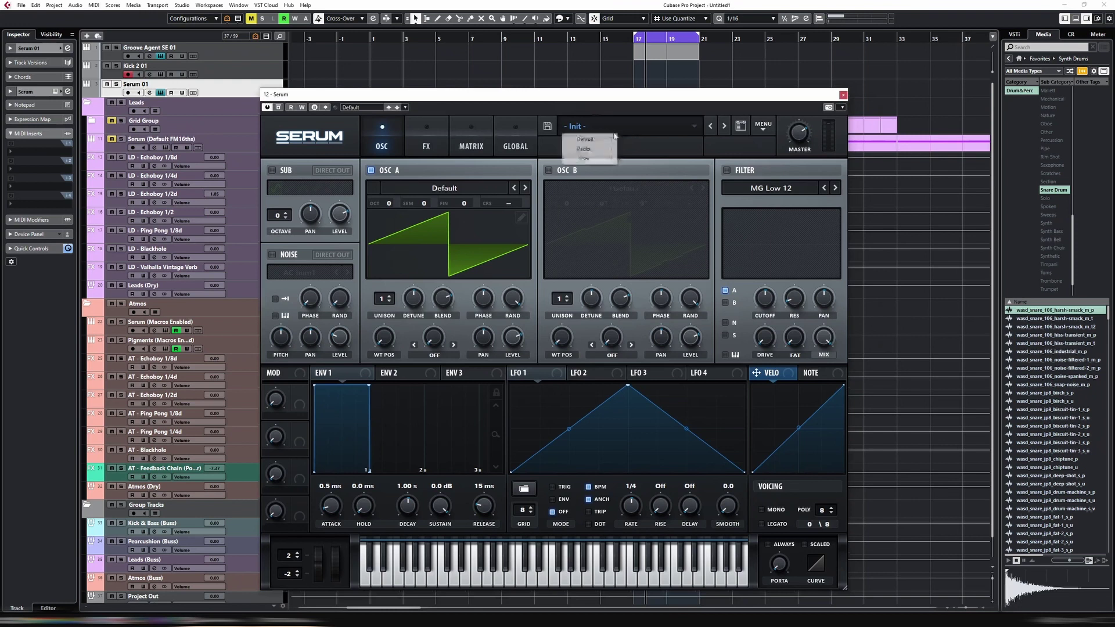
mouse_move(601, 151)
mouse_move(645, 150)
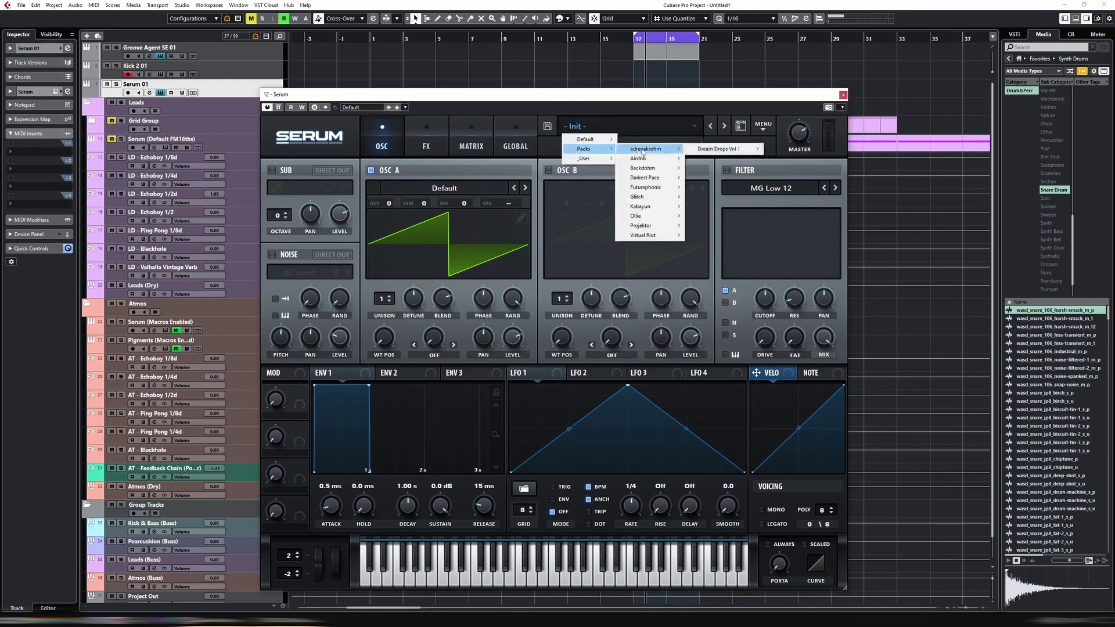
mouse_move(708, 150)
mouse_move(790, 158)
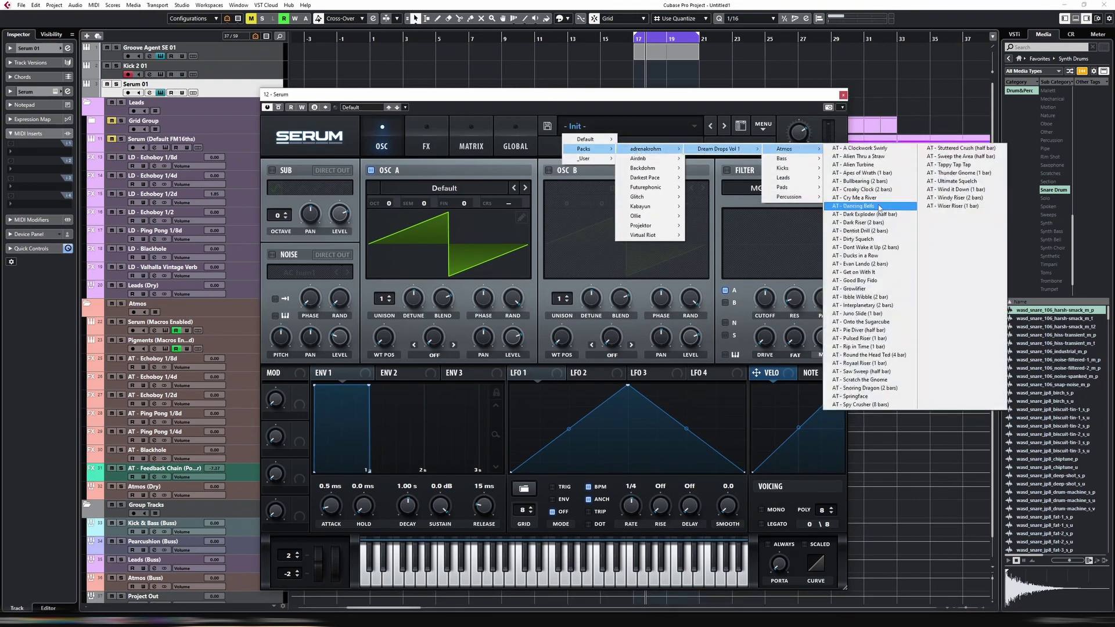
mouse_move(790, 197)
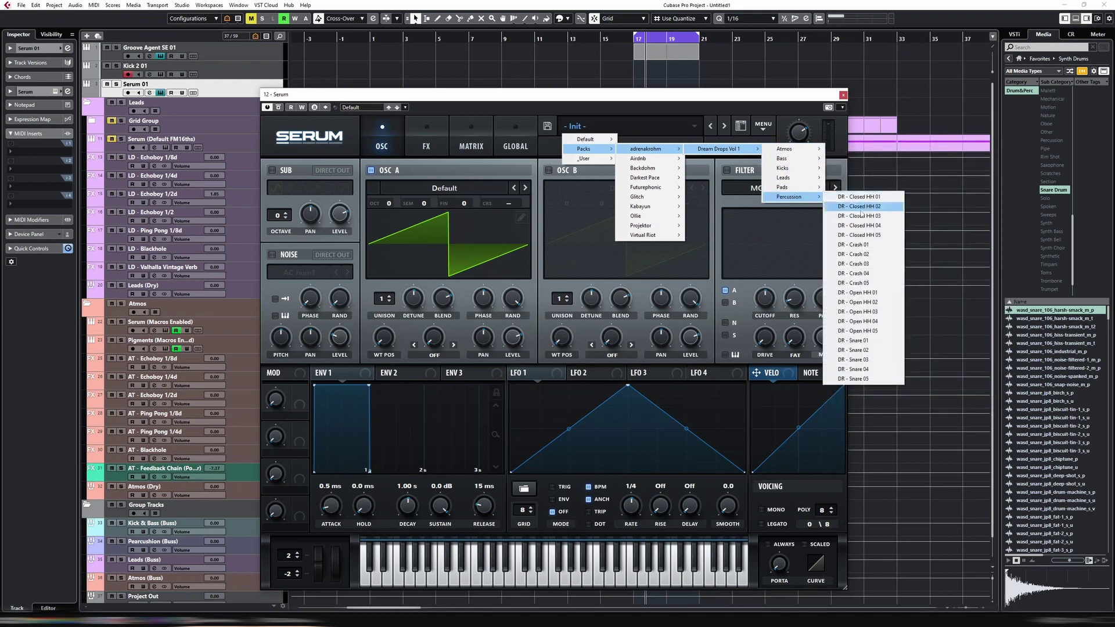
click(854, 340)
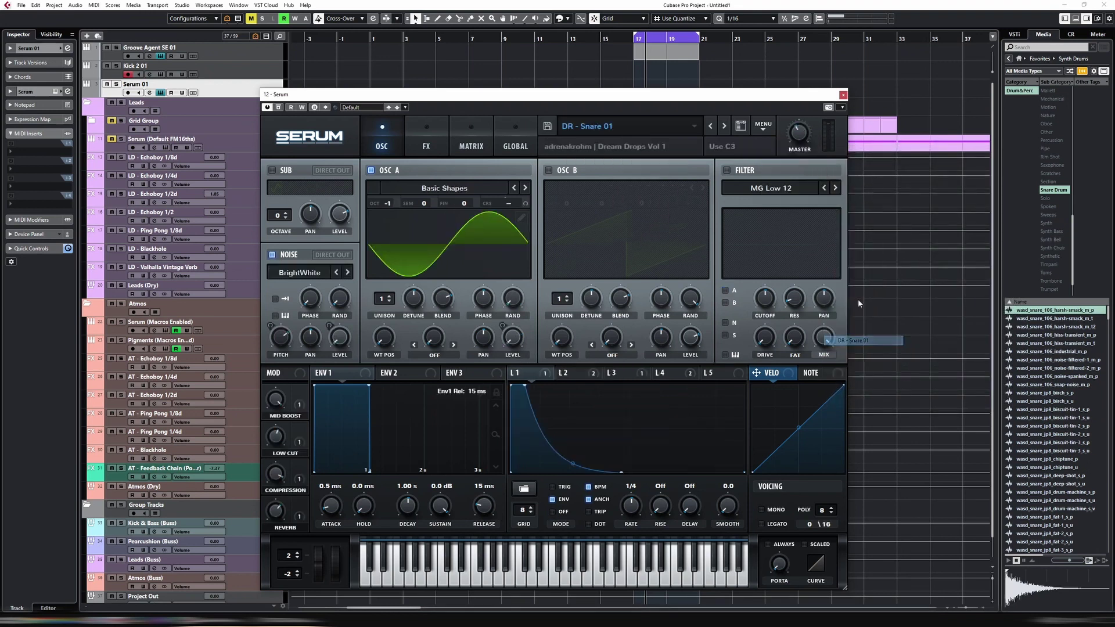
click(514, 581)
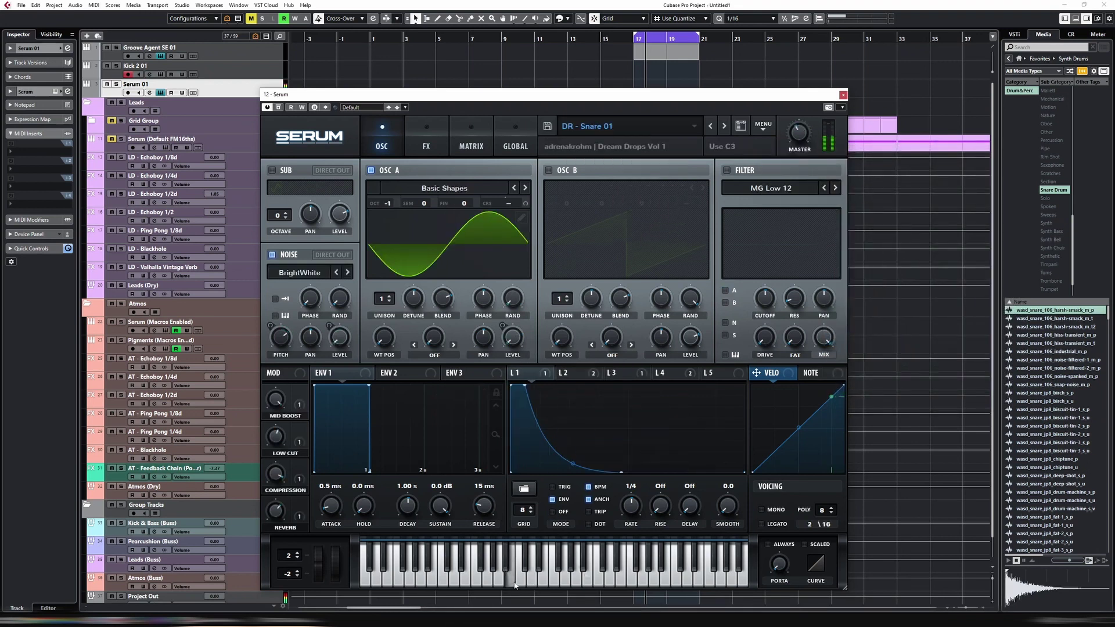
click(518, 575)
click(843, 96)
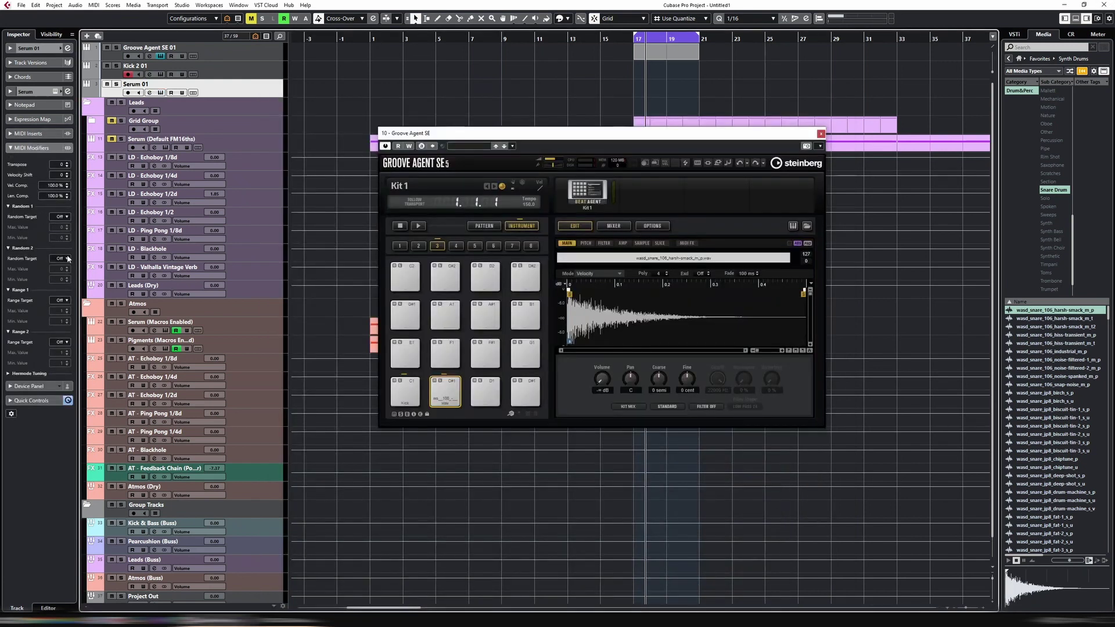
Set the Serum 01 track's Range 1 to Note Filter with C#1 as maximum and minimum, and test it with the C1 and C#1 pads.
click(66, 301)
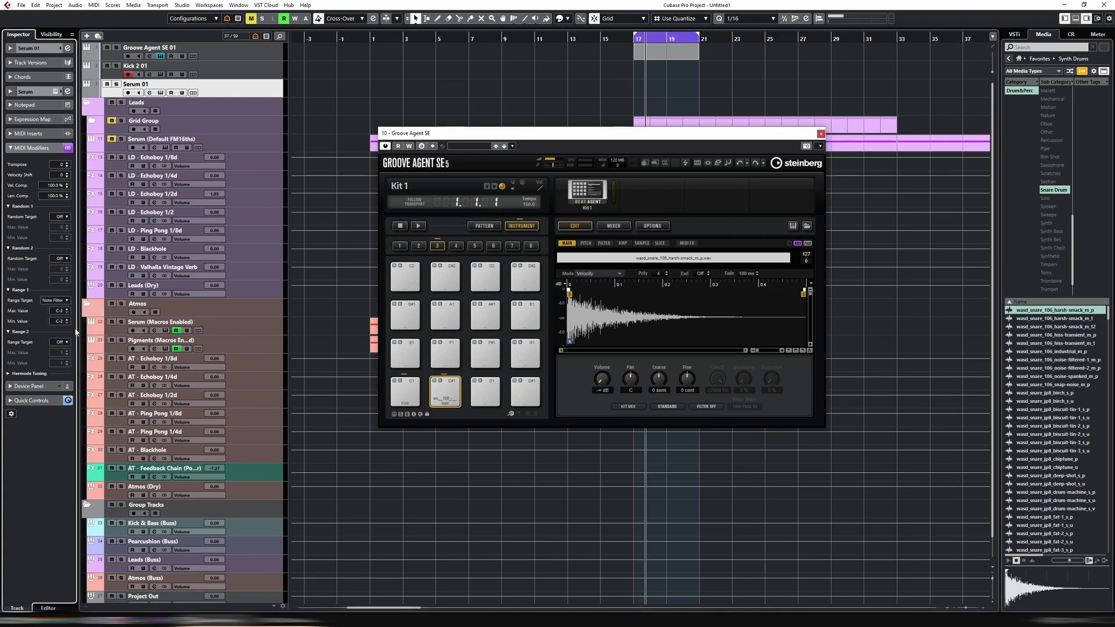
click(58, 311)
key(Return)
click(61, 322)
key(Return)
click(414, 396)
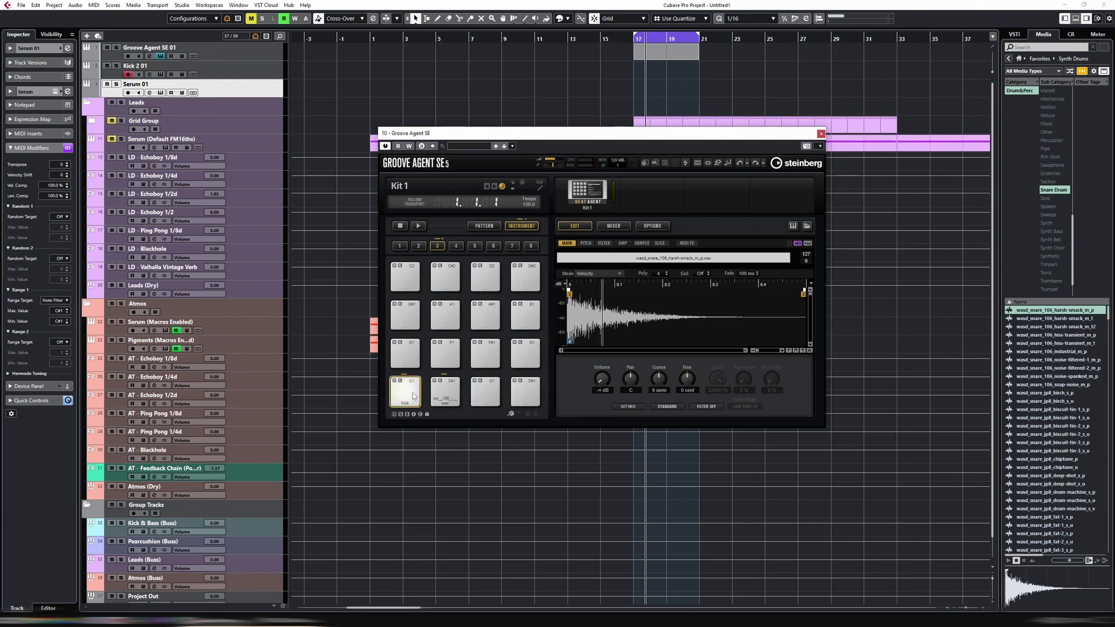
click(454, 395)
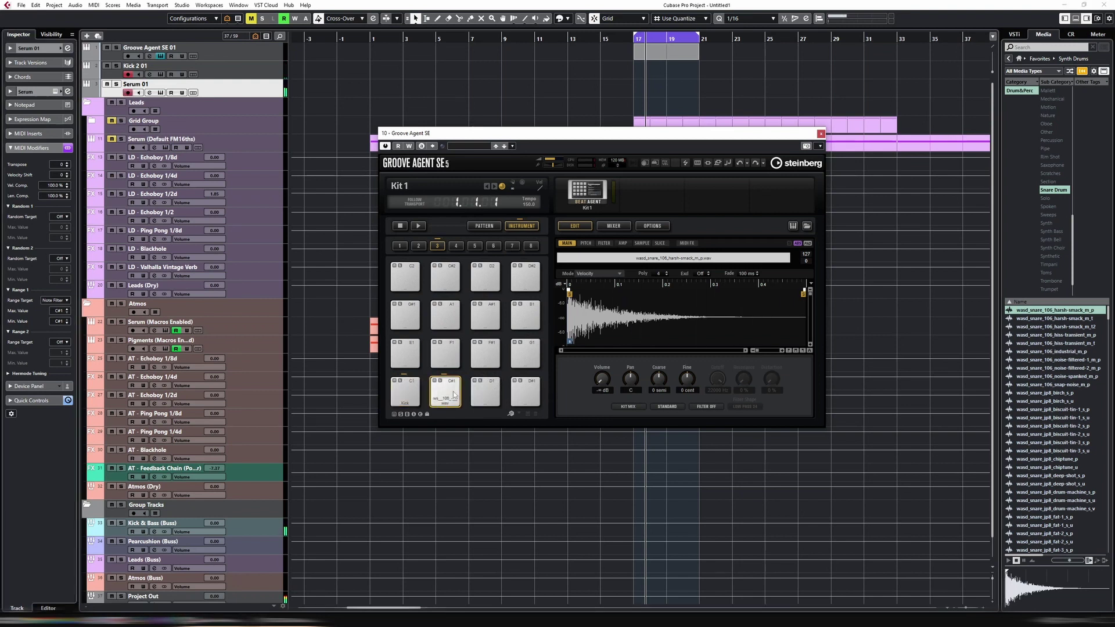
Rename the Kick 2 01 track as Kick and the Serum 01 track as Snare.
ctrl+click(161, 84)
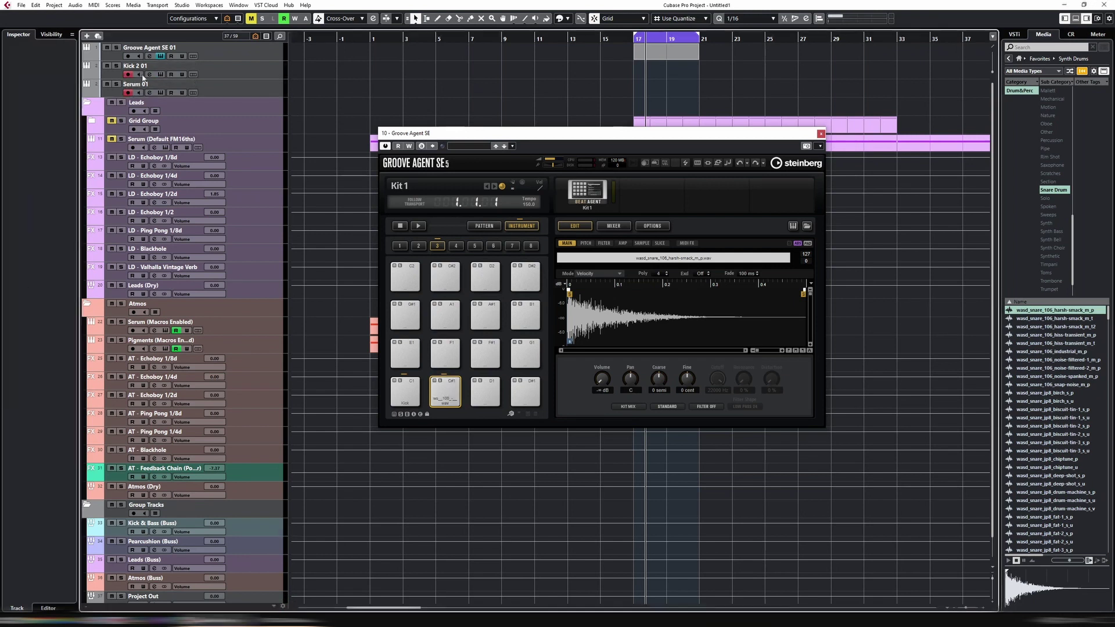
double_click(140, 65)
text(Kic)
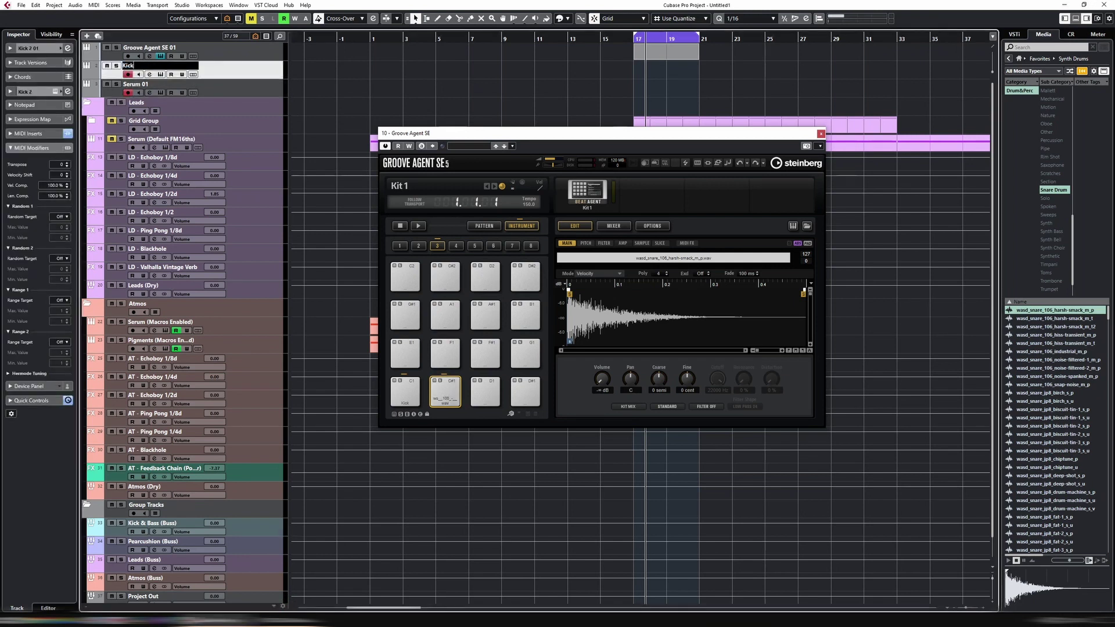
text(k)
double_click(149, 83)
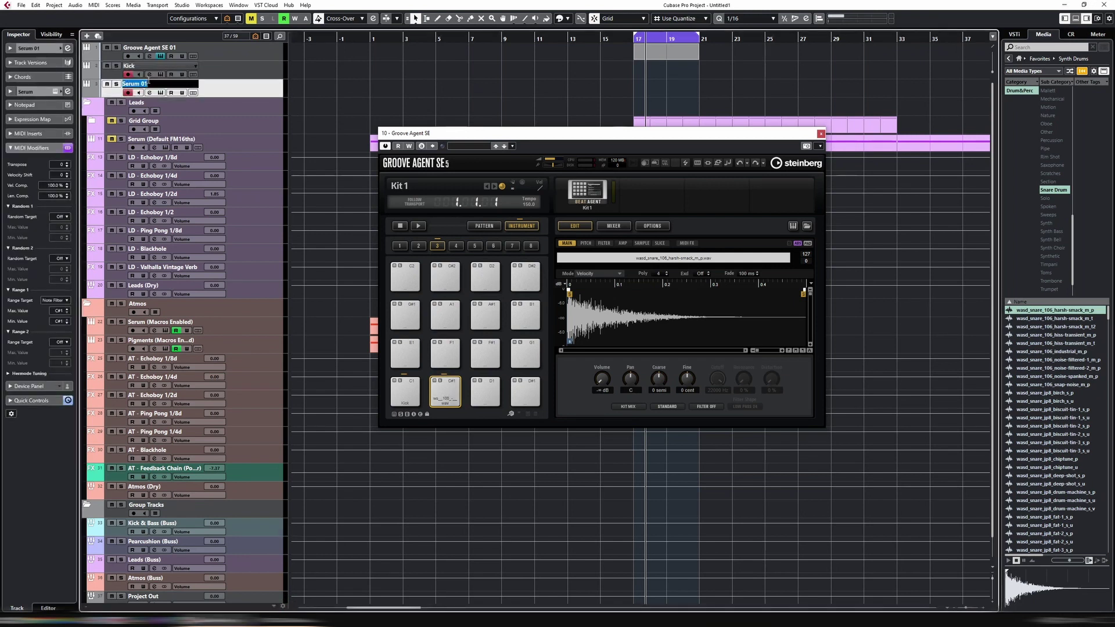
text(Snare)
key(Return)
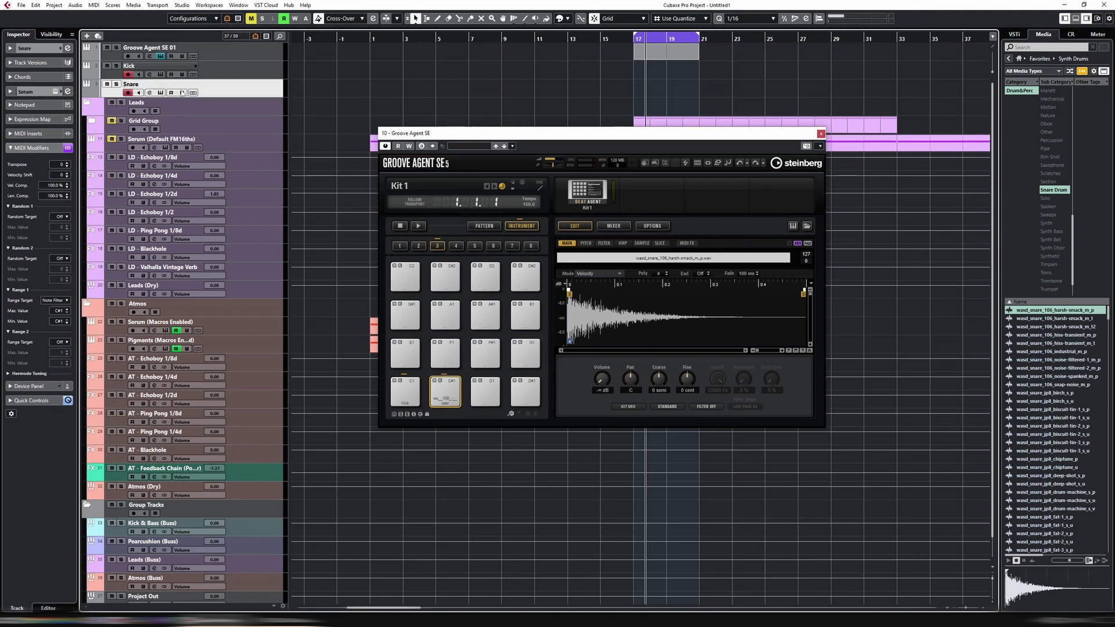
Add another Serum instrument track below the Snare track.
right_click(250, 87)
mouse_move(279, 92)
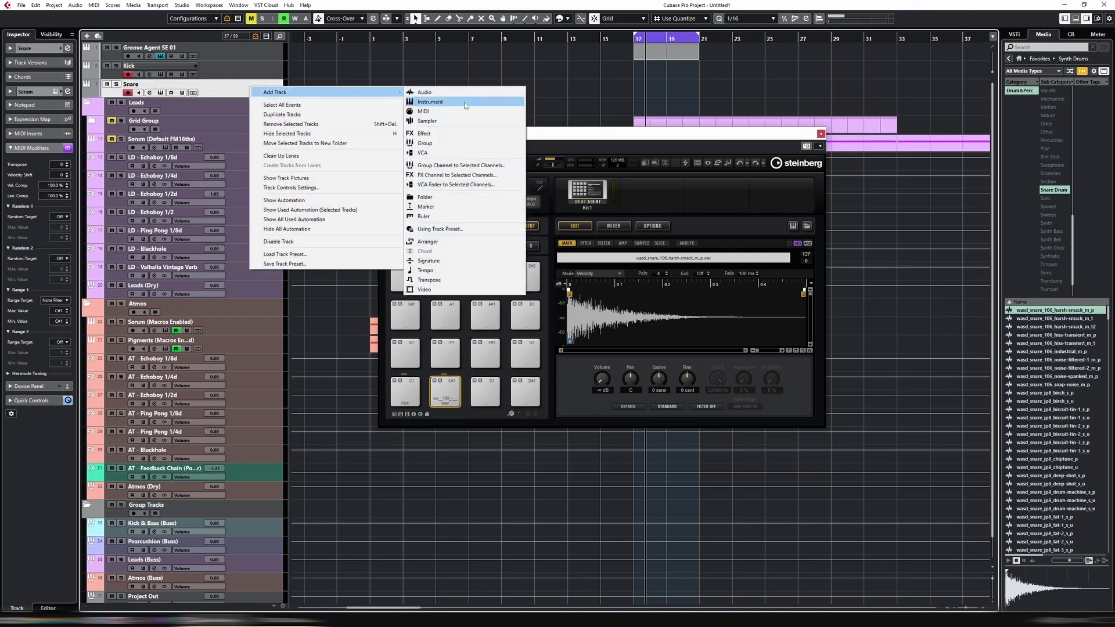
click(427, 102)
click(495, 262)
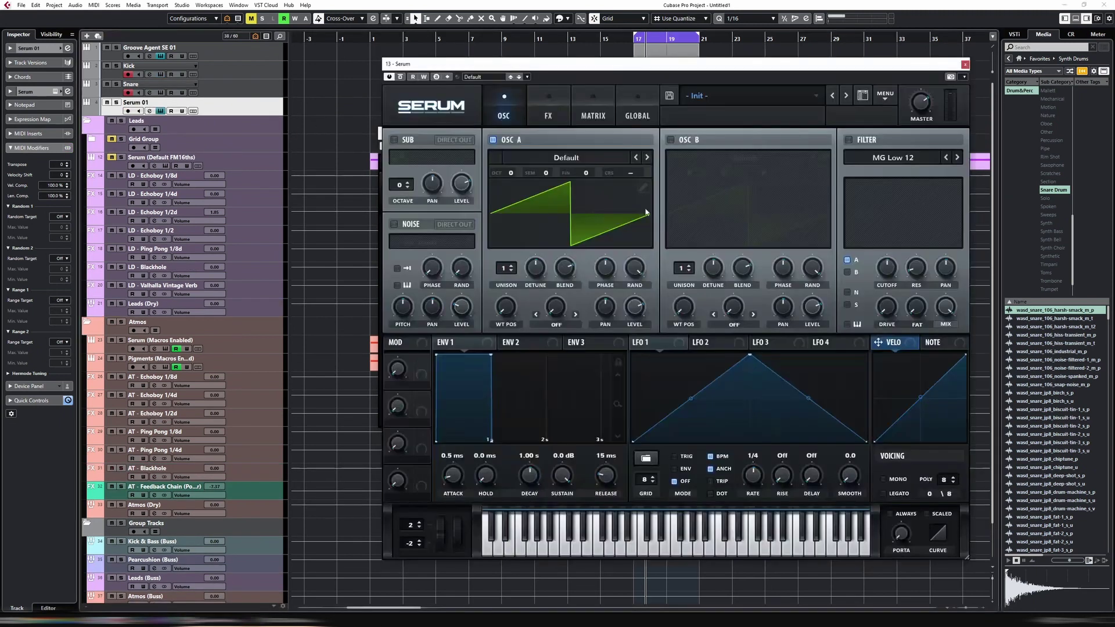
Load the DR - Open HH 01 percussion preset from the Dream Drops Vol 1 pack into the new Serum and audition it.
click(716, 90)
mouse_move(713, 119)
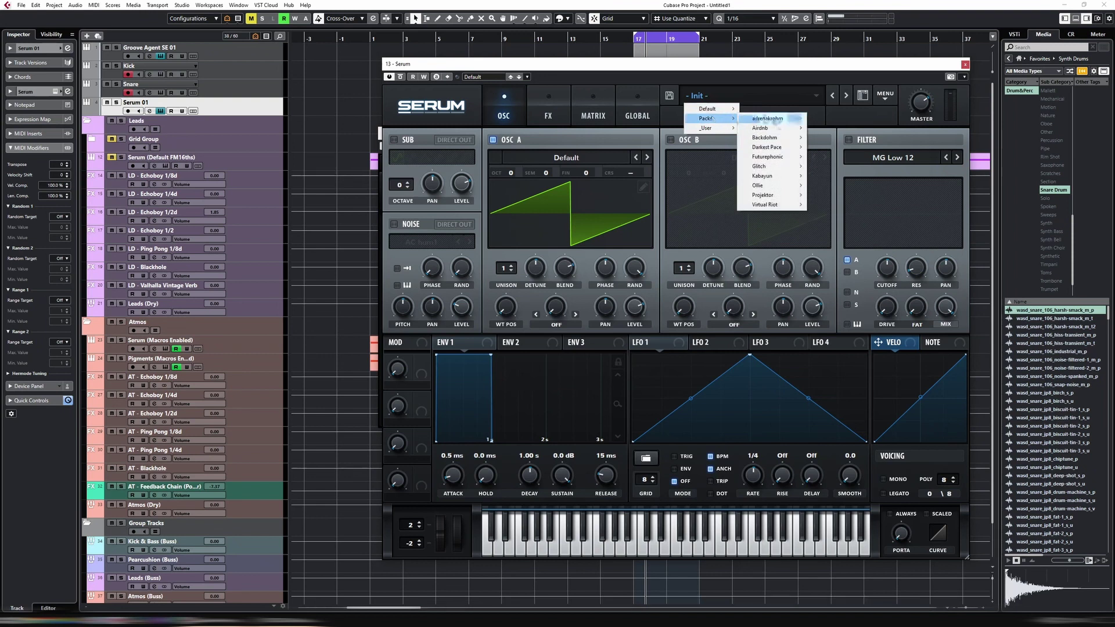
mouse_move(772, 119)
mouse_move(913, 119)
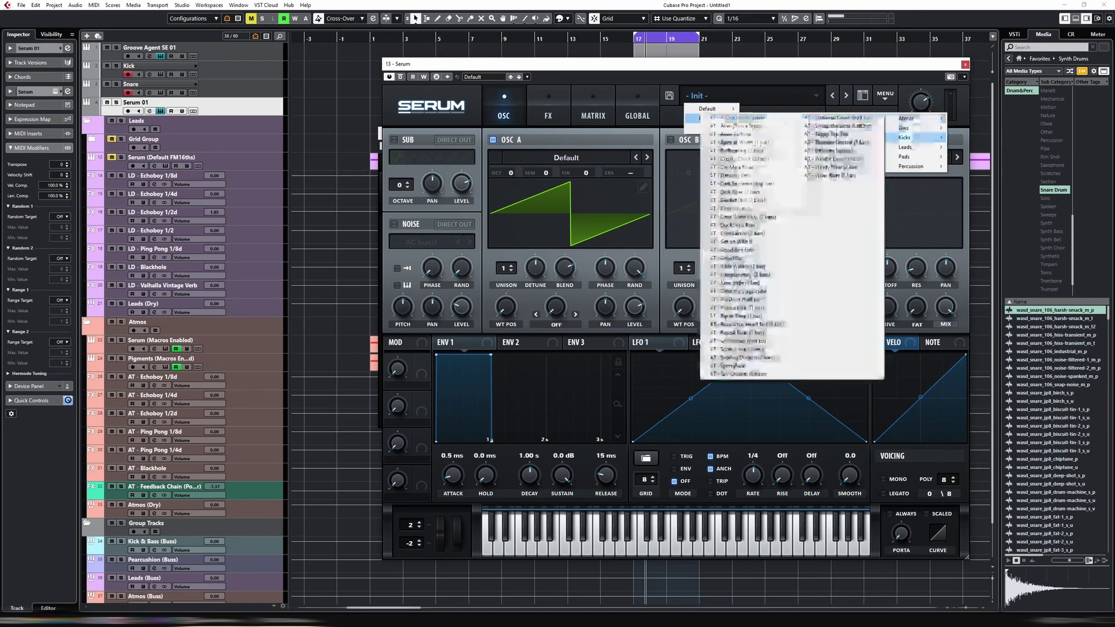
mouse_move(925, 169)
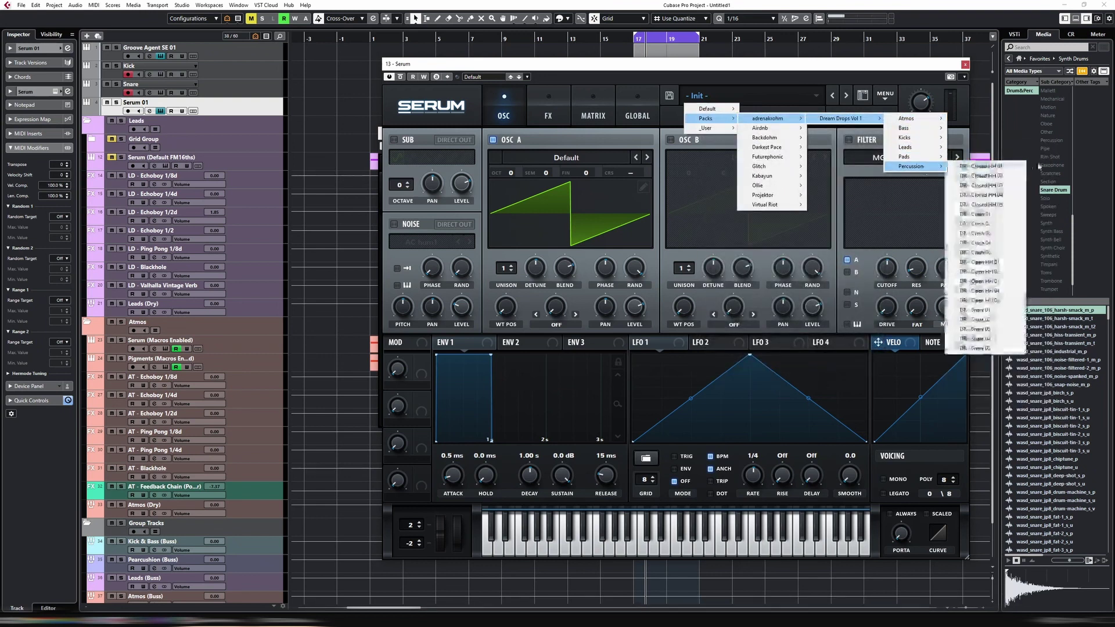
click(985, 262)
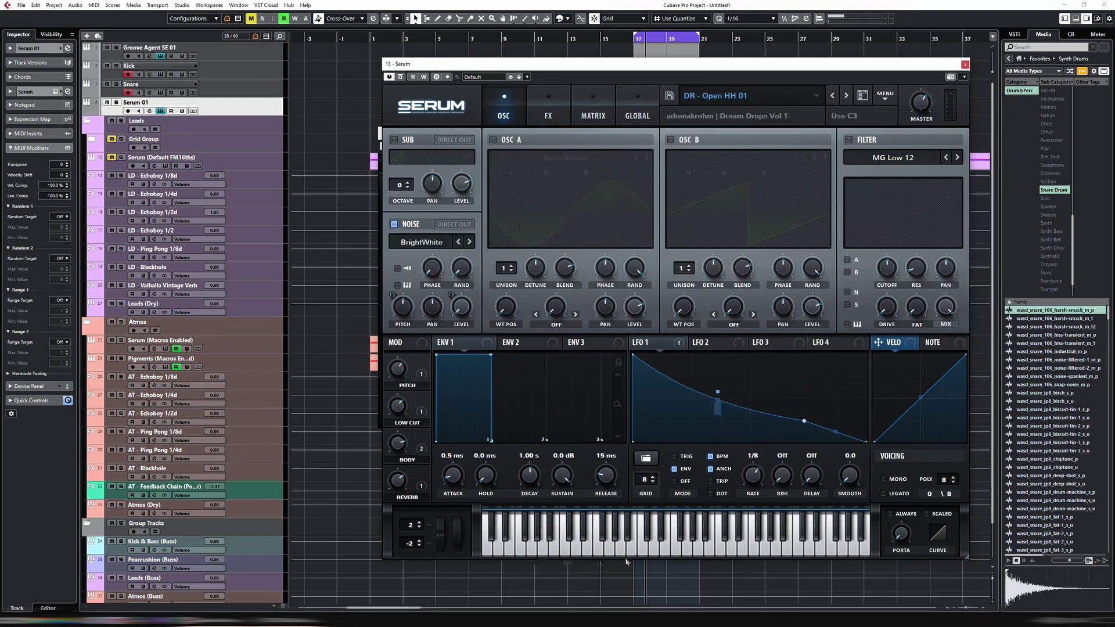
click(632, 543)
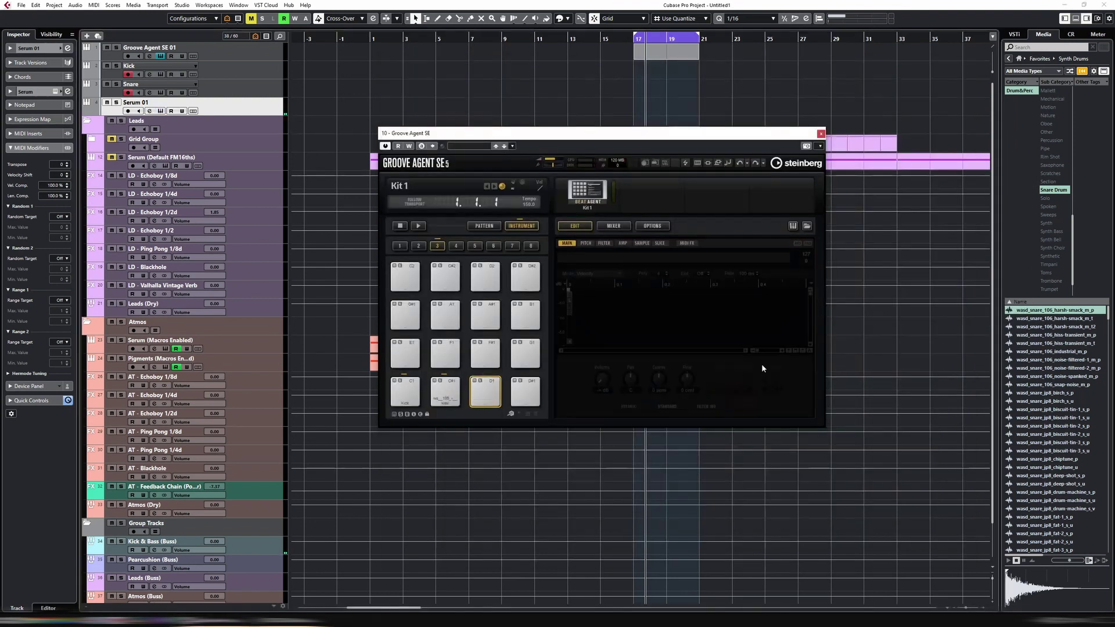
Load the snare_106_harsh-smack_m_p sample onto the D1 pad and close Groove Agent SE.
drag(1067, 315, 479, 399)
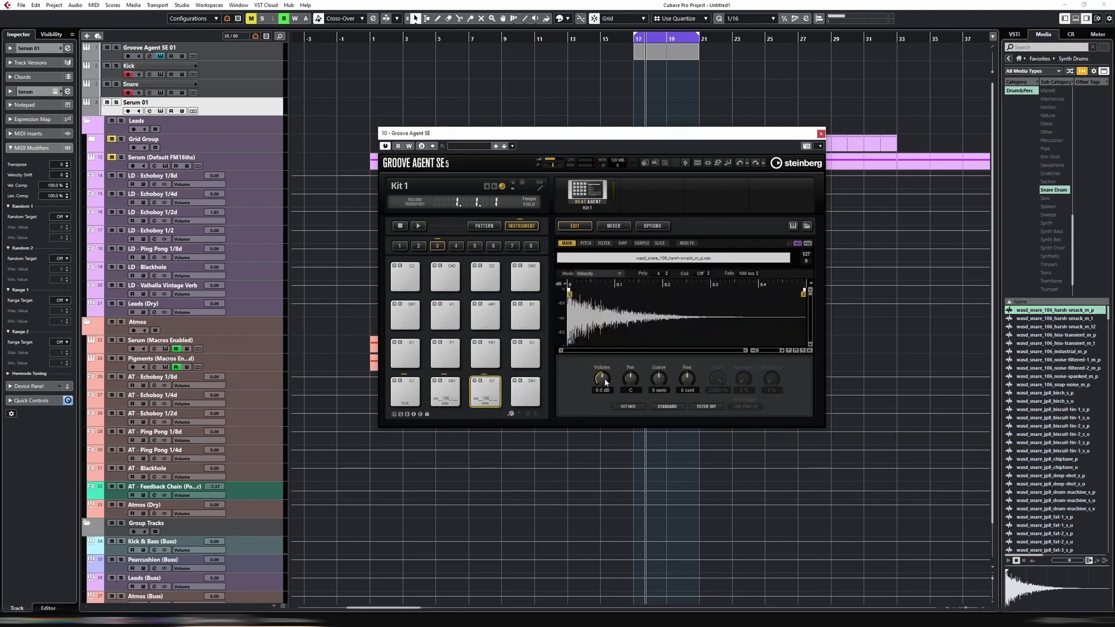
click(820, 134)
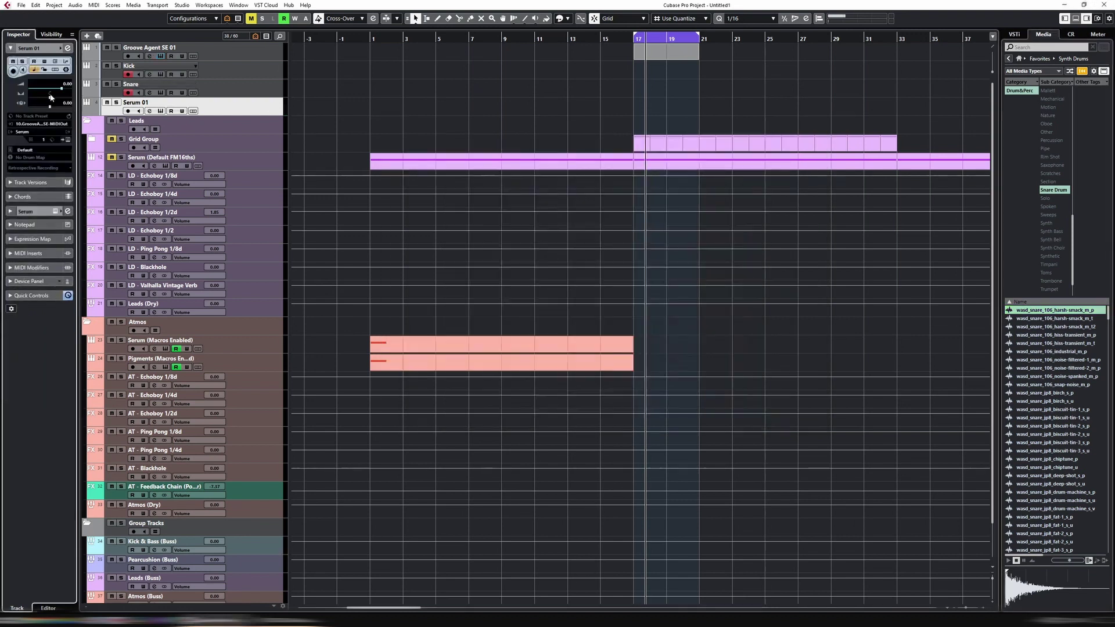
Check the Serum 01 track's MIDI input and restrict it to the D1 pad's note with a Range 1 note filter.
click(42, 124)
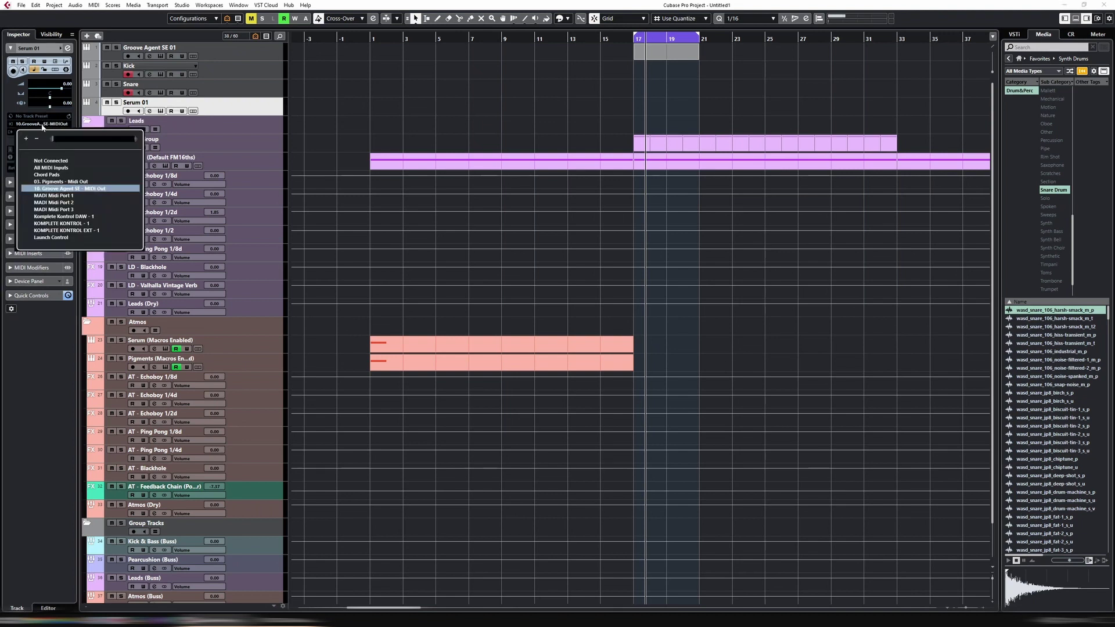
click(234, 111)
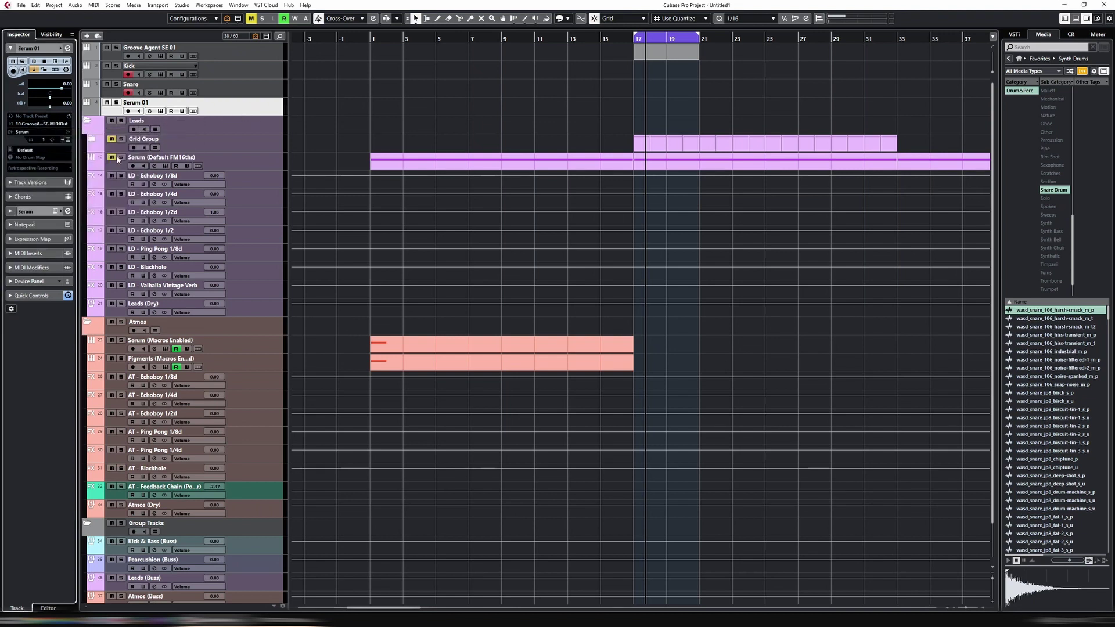
click(50, 267)
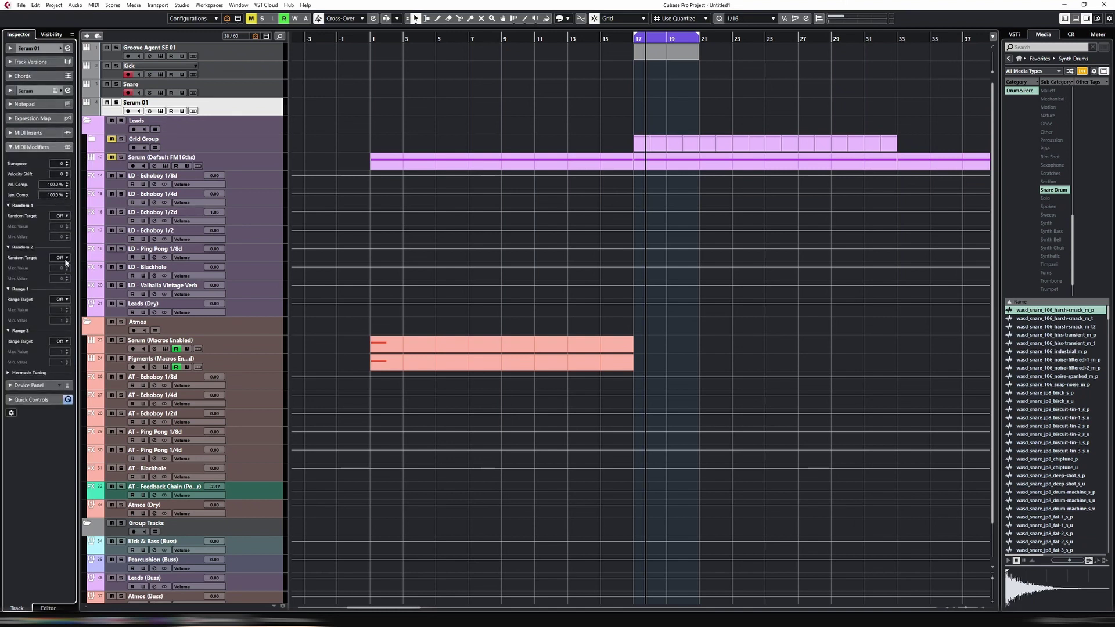
click(67, 300)
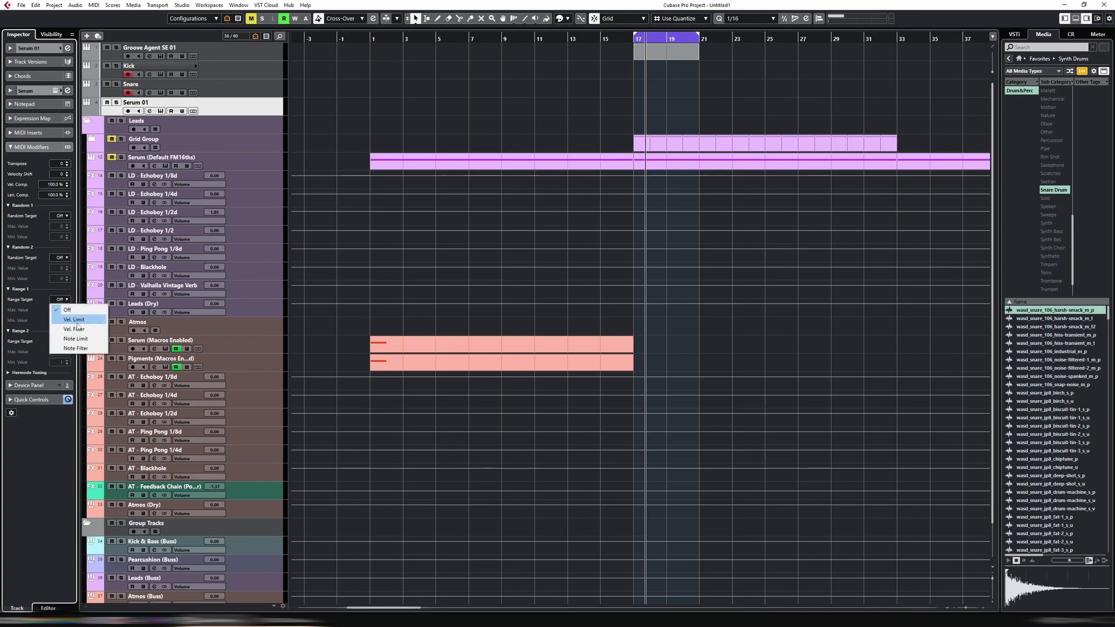
click(66, 317)
click(61, 310)
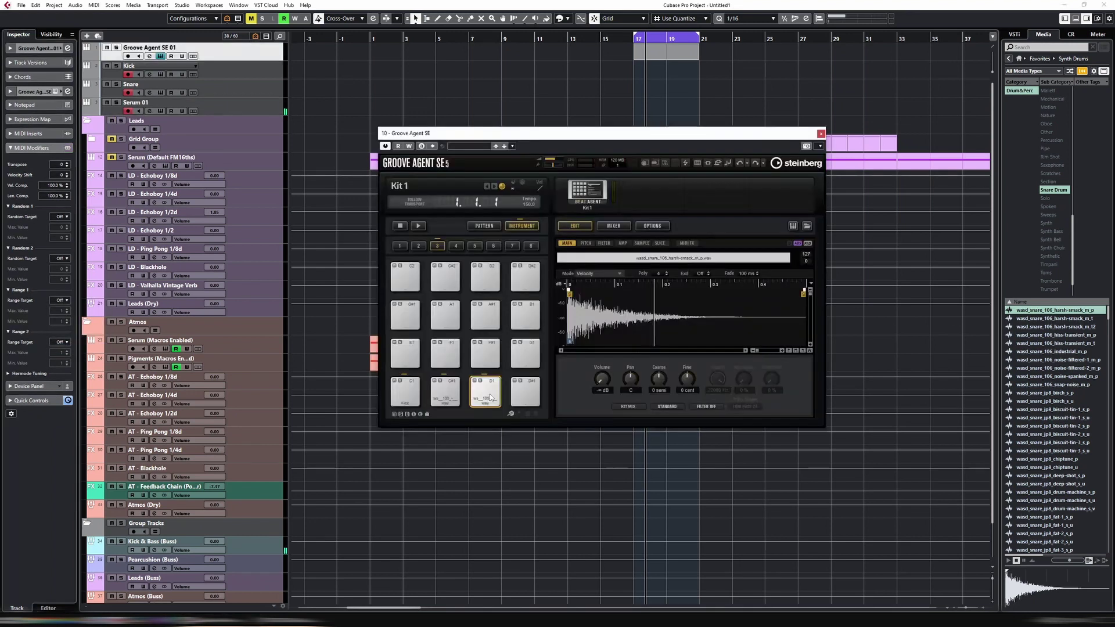
Audition the D1 pad in Groove Agent SE to test the new Serum hi-hat track.
click(490, 398)
click(490, 398)
click(490, 397)
click(490, 397)
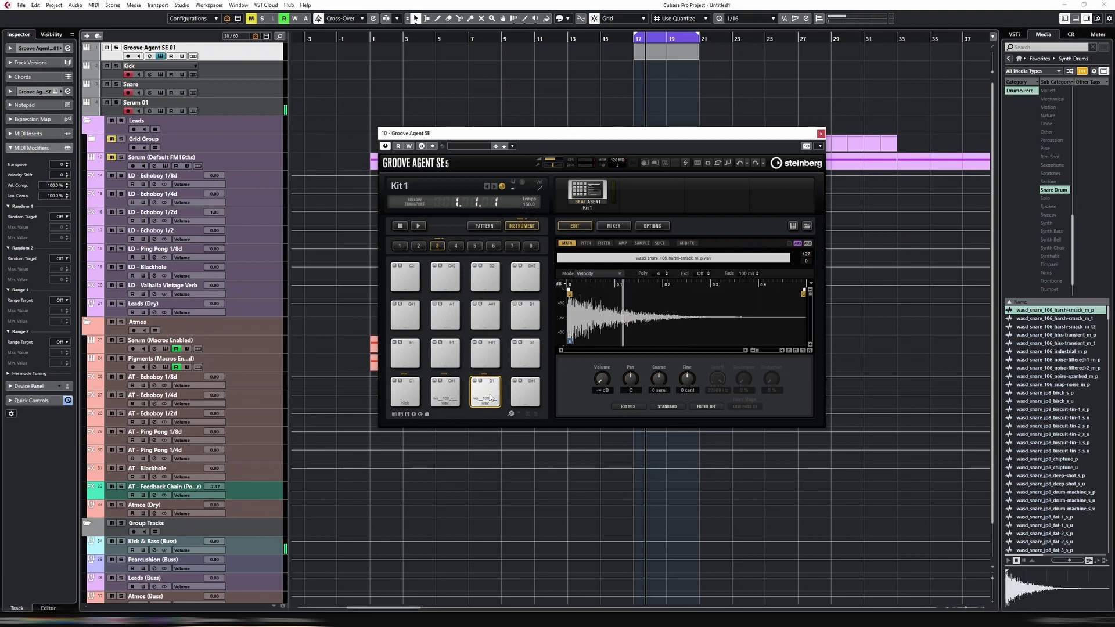
Rename the C#1 pad as Snare and the D1 pad as OpenHH.
right_click(447, 401)
click(479, 426)
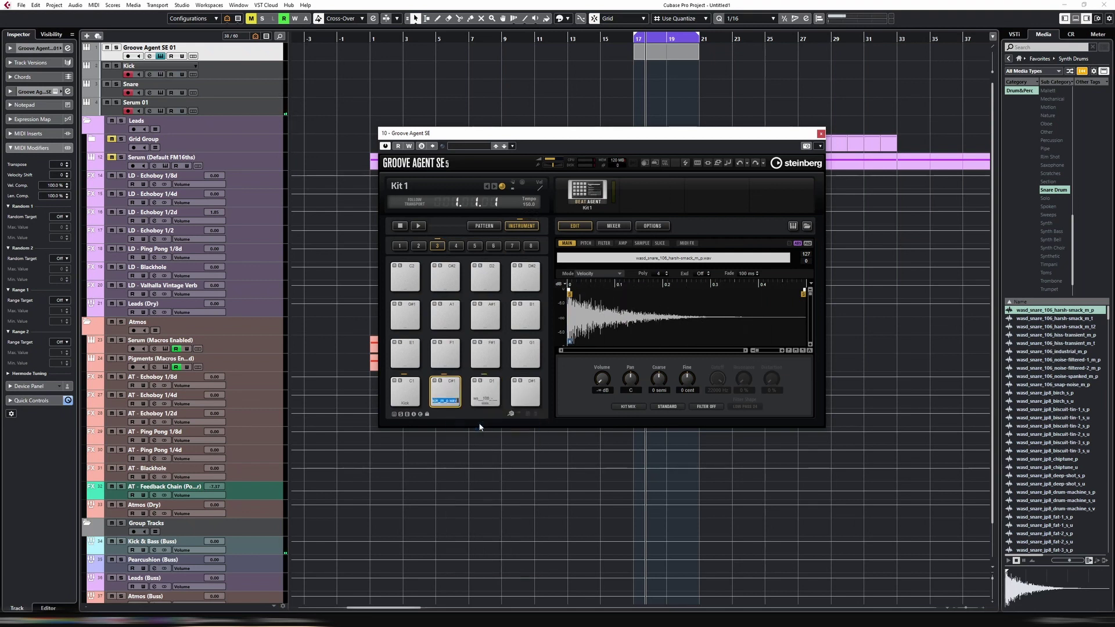
text(Snare)
key(Return)
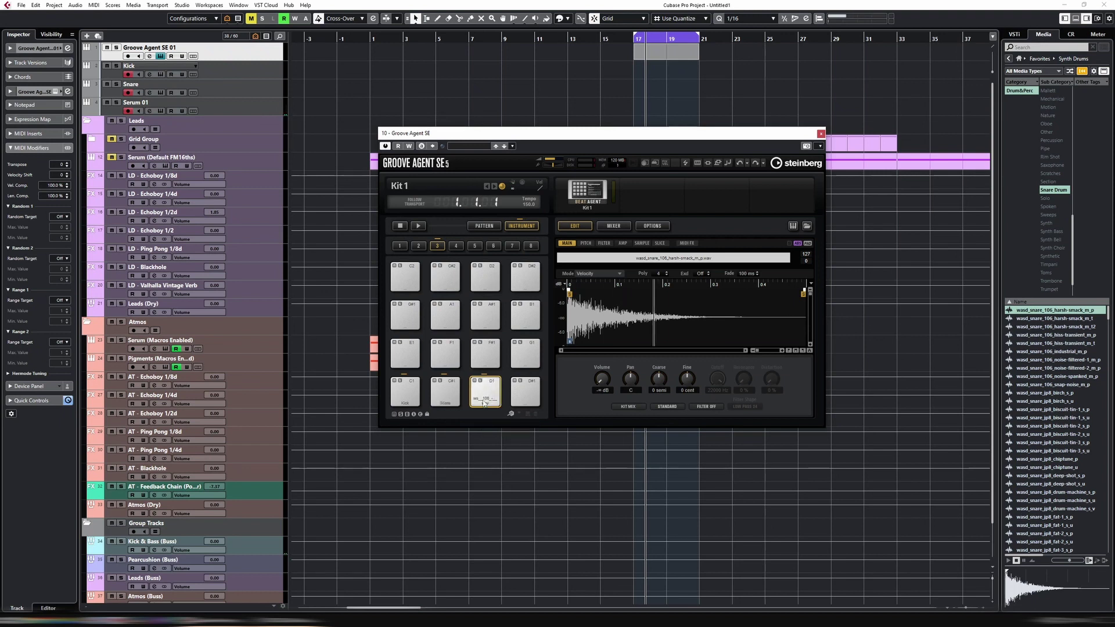
right_click(484, 398)
click(526, 428)
text(C)
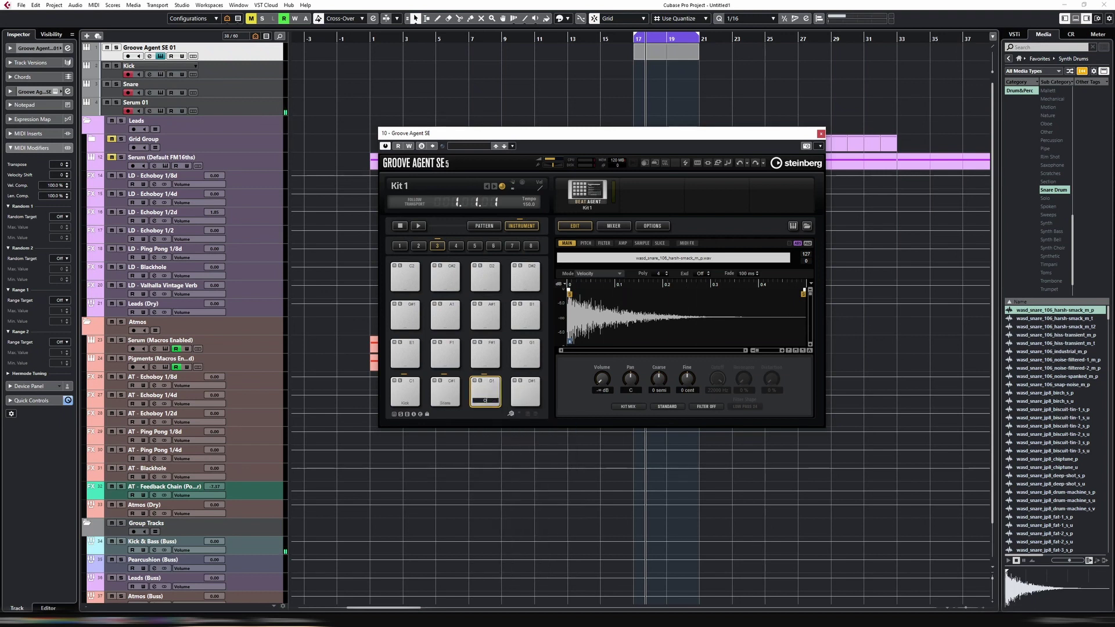
text(penHH)
key(Return)
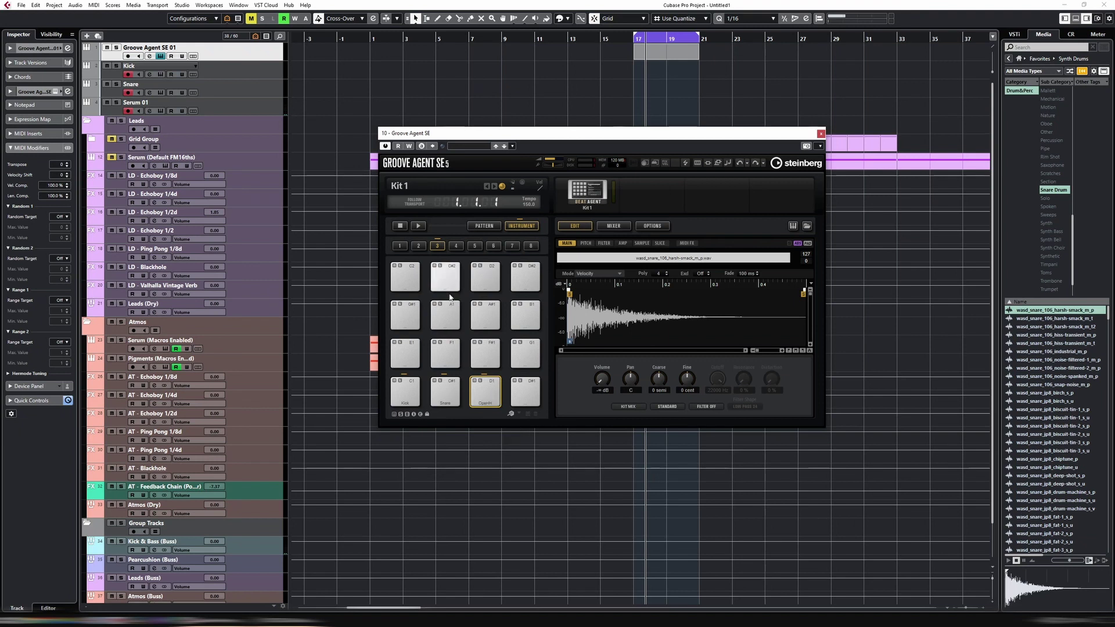
Audition the Kick, Snare and OpenHH pads in turn and close Groove Agent SE.
click(403, 397)
click(444, 396)
click(484, 397)
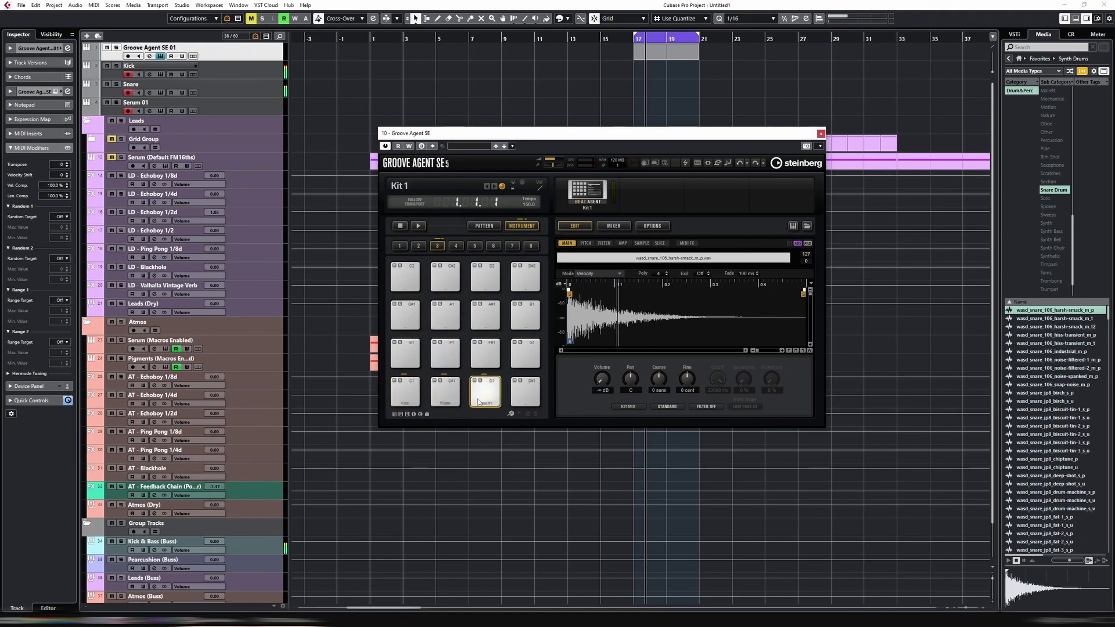
click(406, 396)
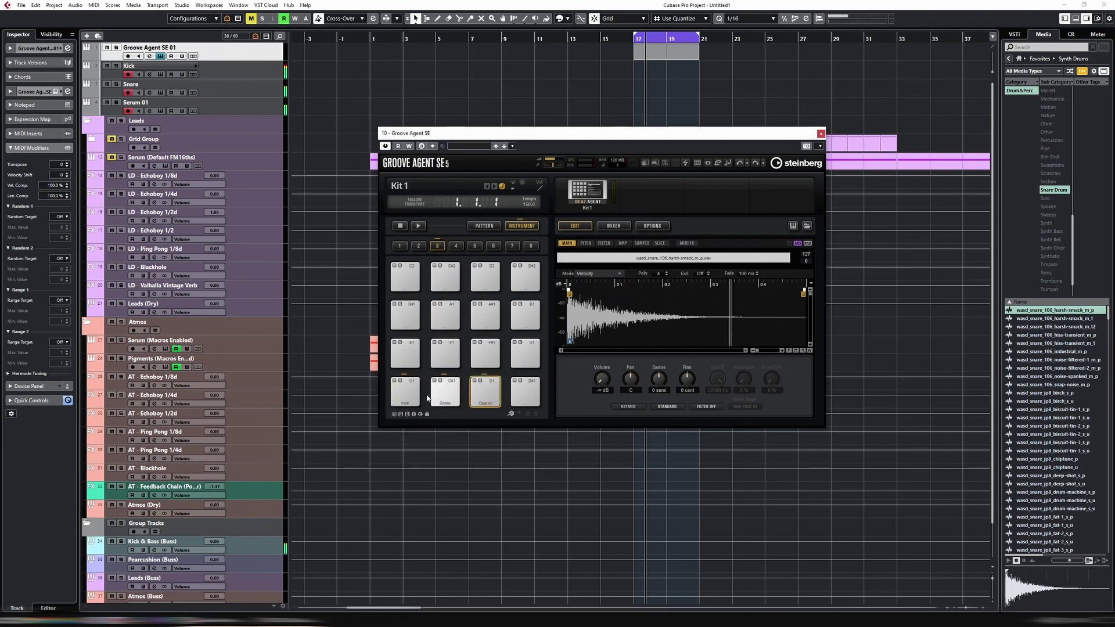
click(821, 135)
Add a folder track named Drum Rack.
right_click(233, 54)
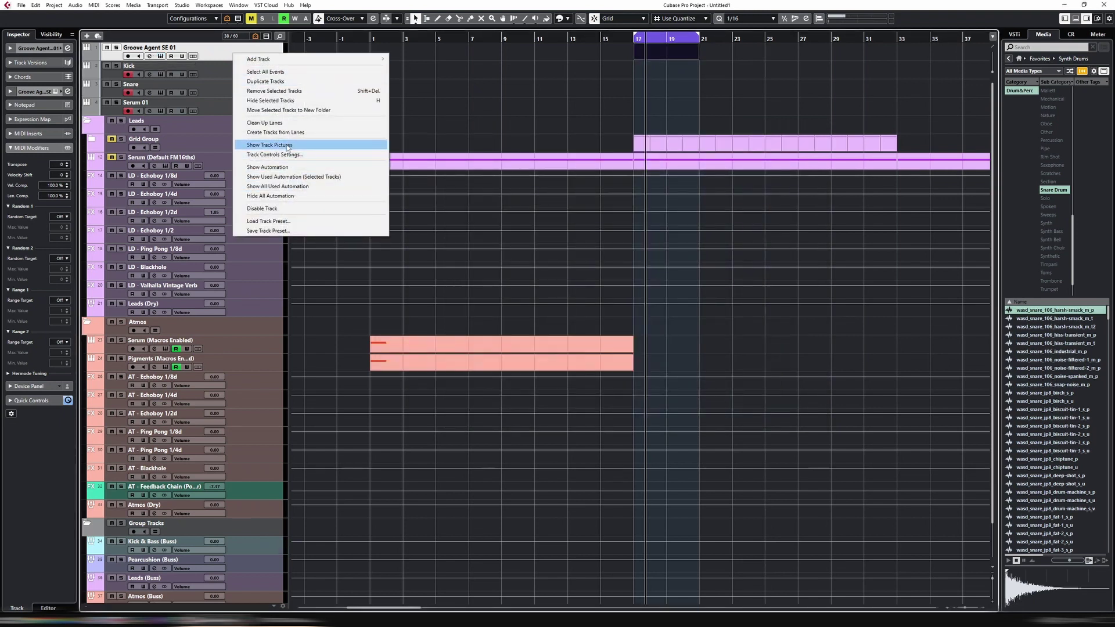
mouse_move(285, 60)
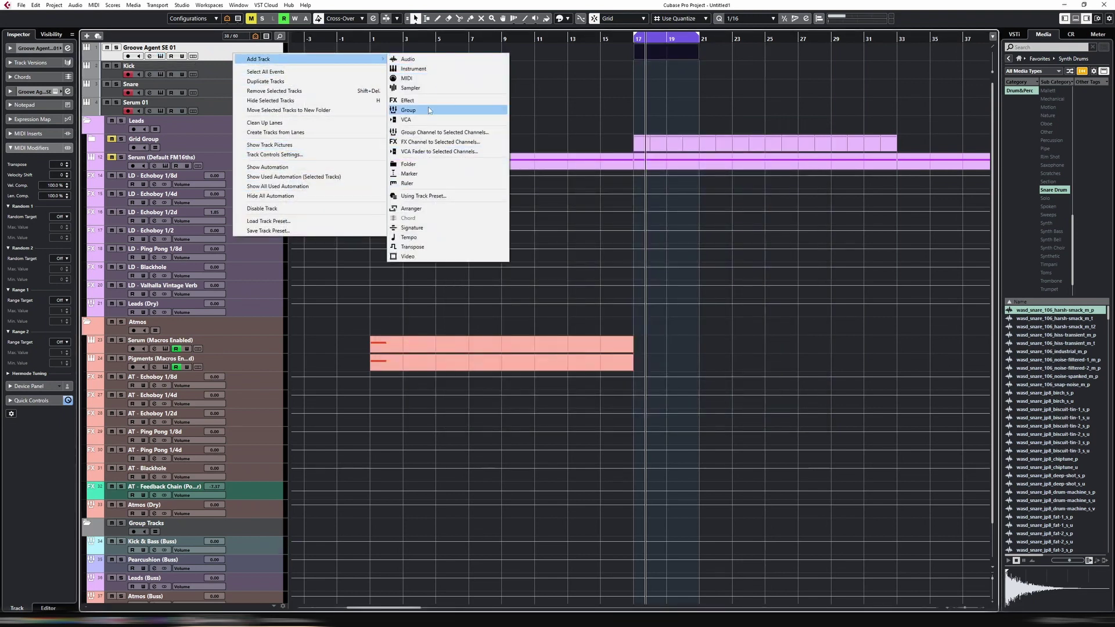
click(409, 164)
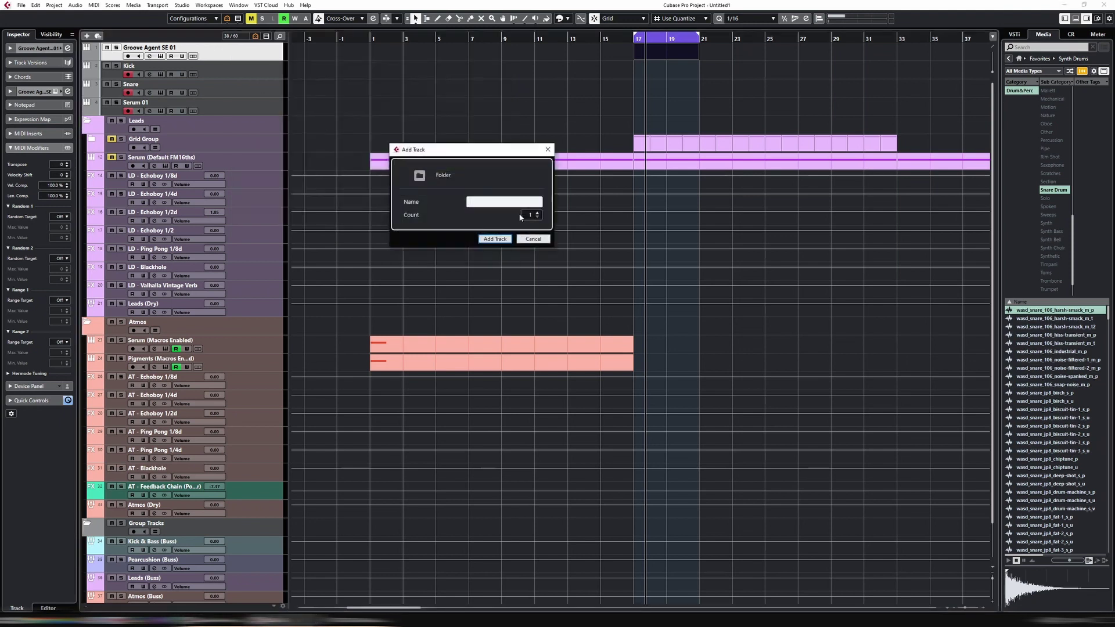
text(Grom Rack)
key(Return)
Place the Groove Agent SE, Kick, Snare and Serum 01 tracks inside the Drum Rack folder.
drag(272, 68, 237, 55)
click(232, 66)
shift+click(243, 129)
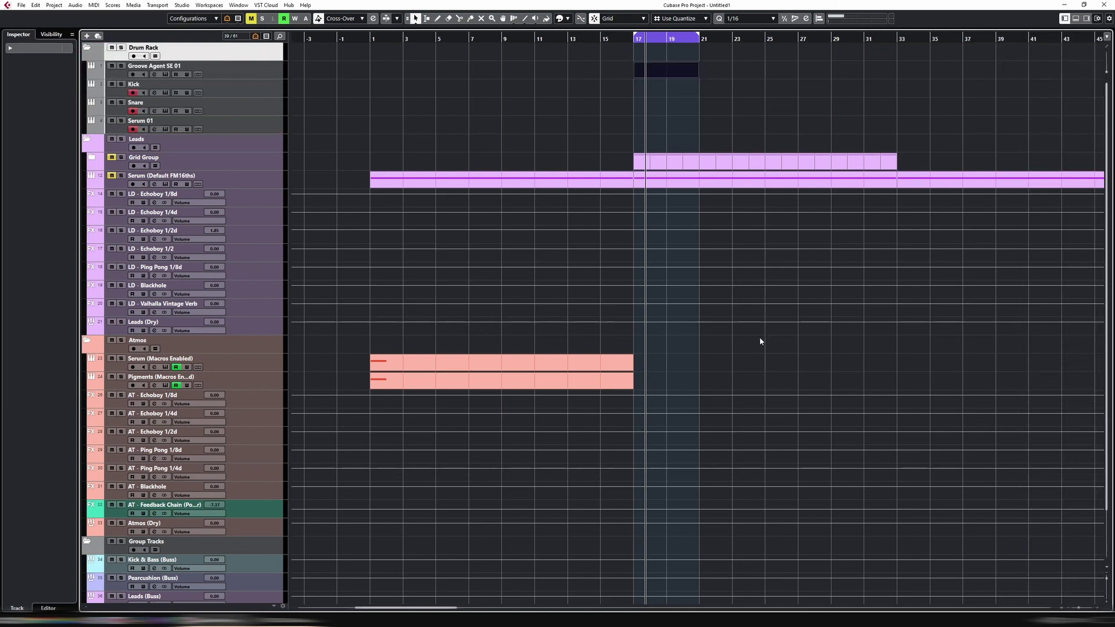
Open the Groove Agent part in the Key Editor, shorten the loop range to bar 17 and set the playhead at its start.
key(Return)
key(h)
key(h)
key(h)
key(h)
key(h)
key(h)
key(h)
key(h)
key(h)
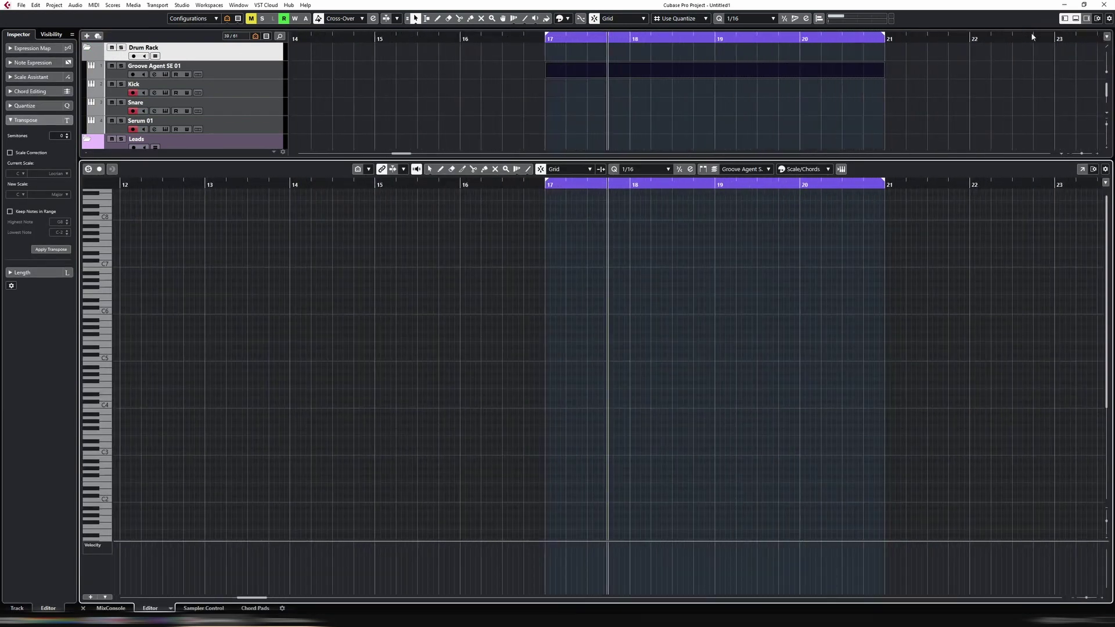
drag(883, 182, 630, 199)
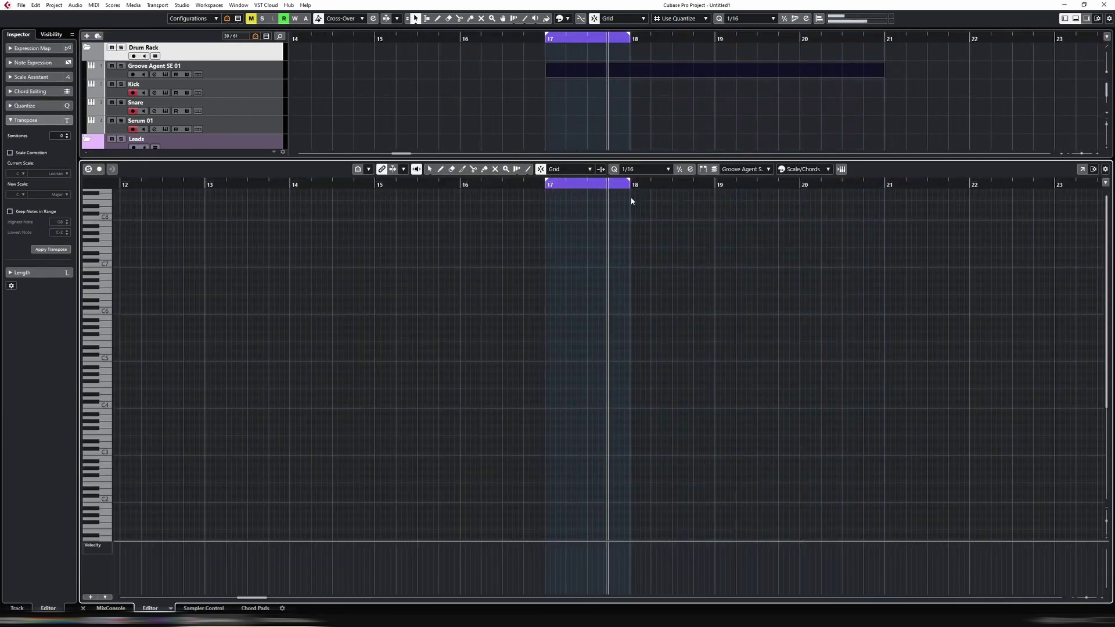
click(548, 184)
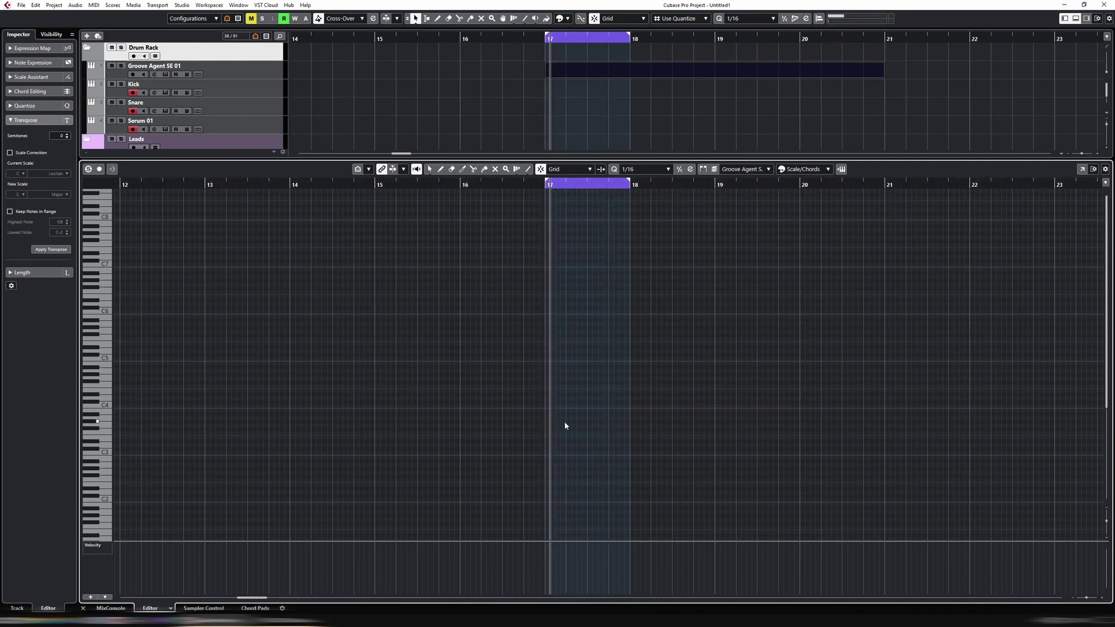
Draw a C1 kick note at bar 17 and repeat it on beats 2, 3 and 4.
key(8)
scroll(556, 493, down, 3)
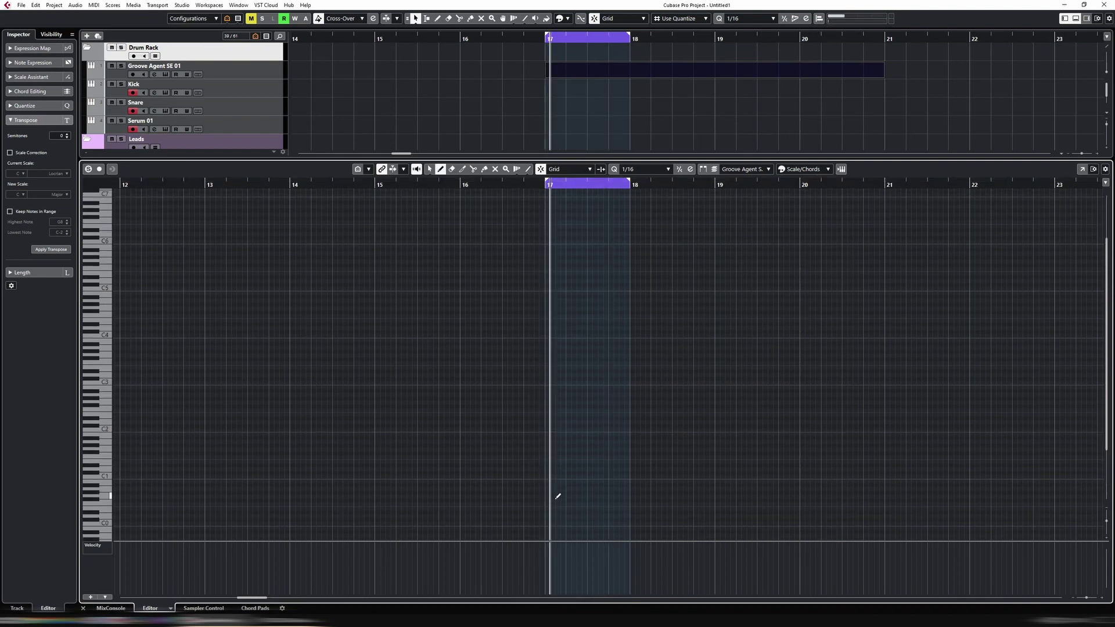
scroll(557, 497, down, 3)
click(549, 406)
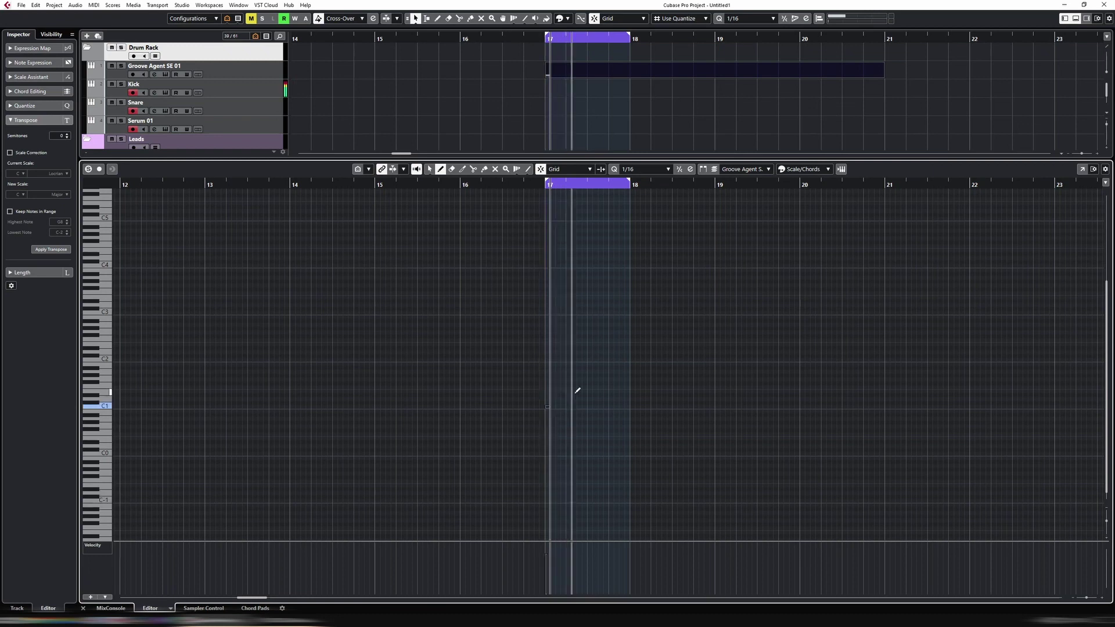
key(h)
key(h)
key(h)
key(h)
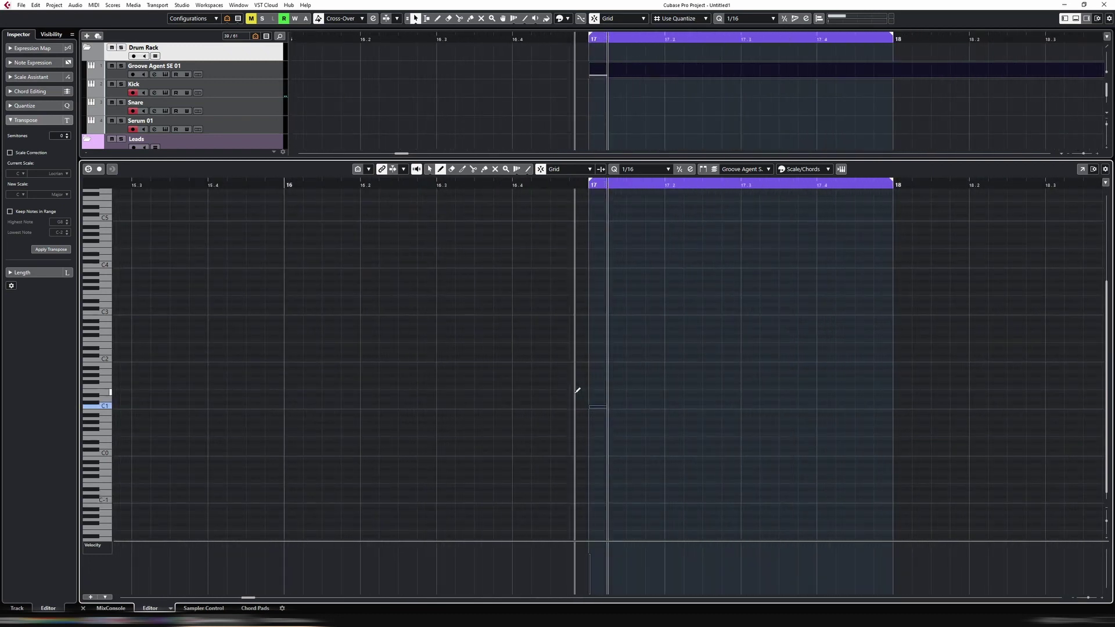
key(ctrl+d)
key(ctrl+Right)
key(ctrl+Right)
key(ctrl+Right)
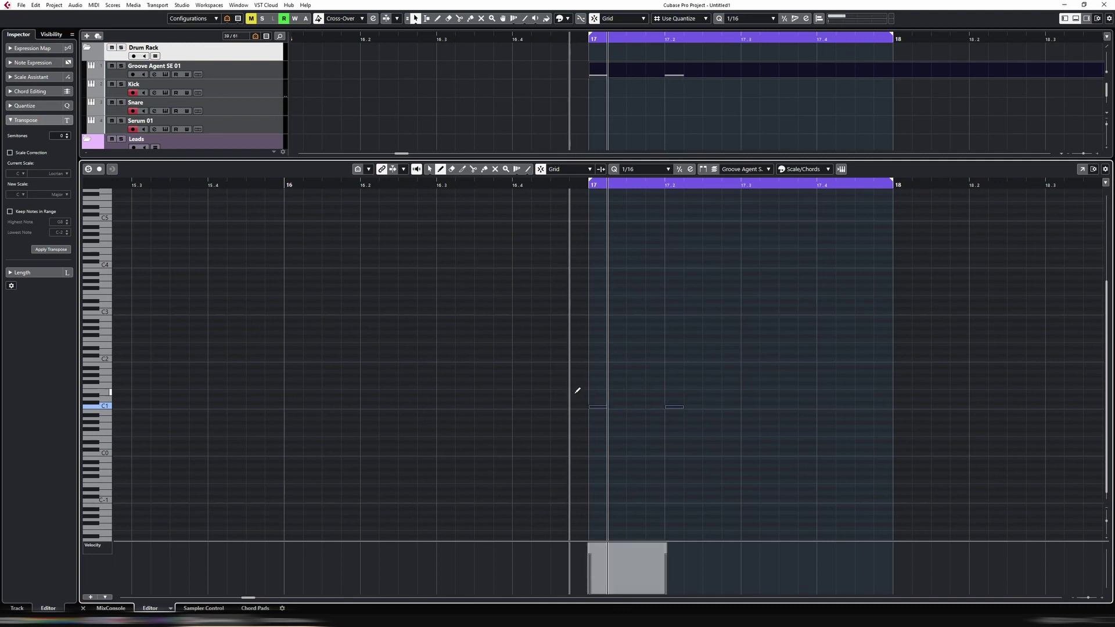
key(ctrl+Left)
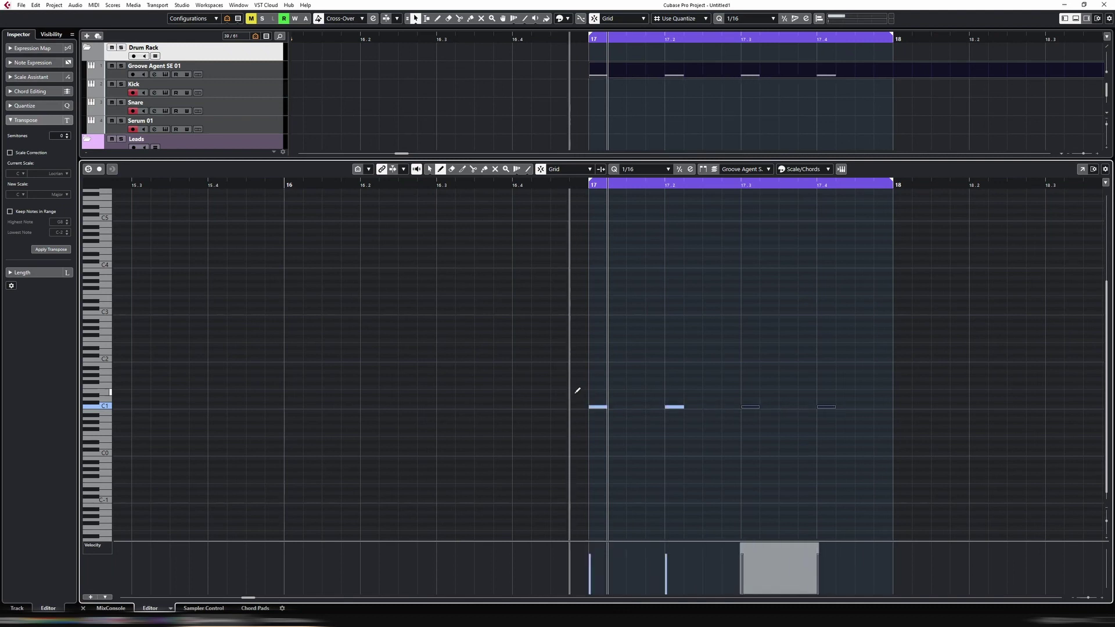
Draw C#1 snare notes on beats 2 and 4 and a D1 open hi-hat note on the first off-beat.
click(668, 402)
click(819, 402)
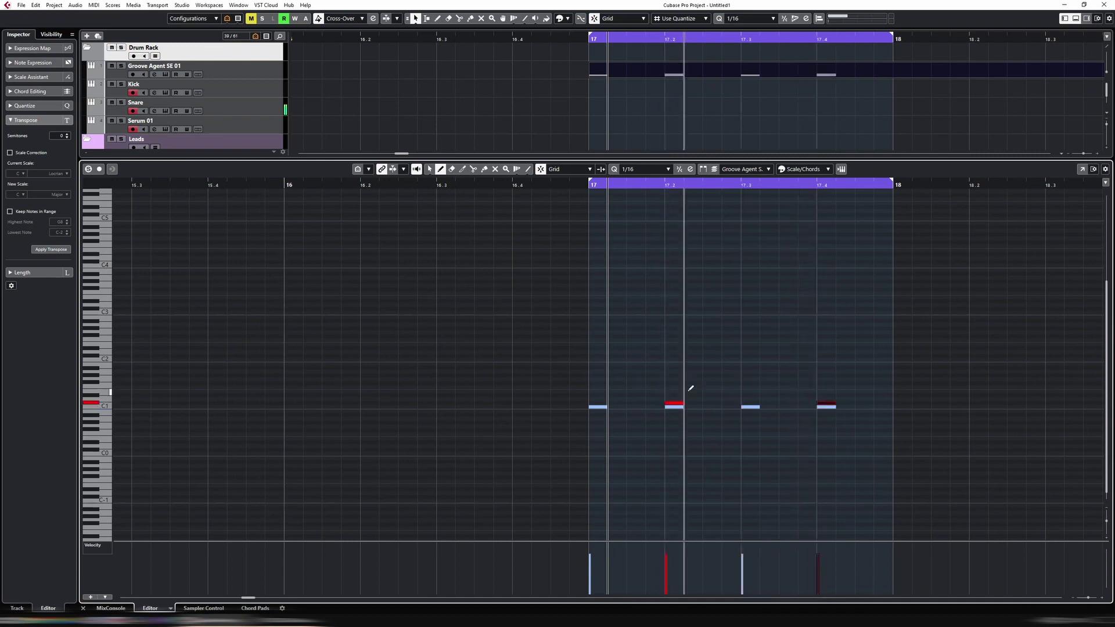
click(633, 398)
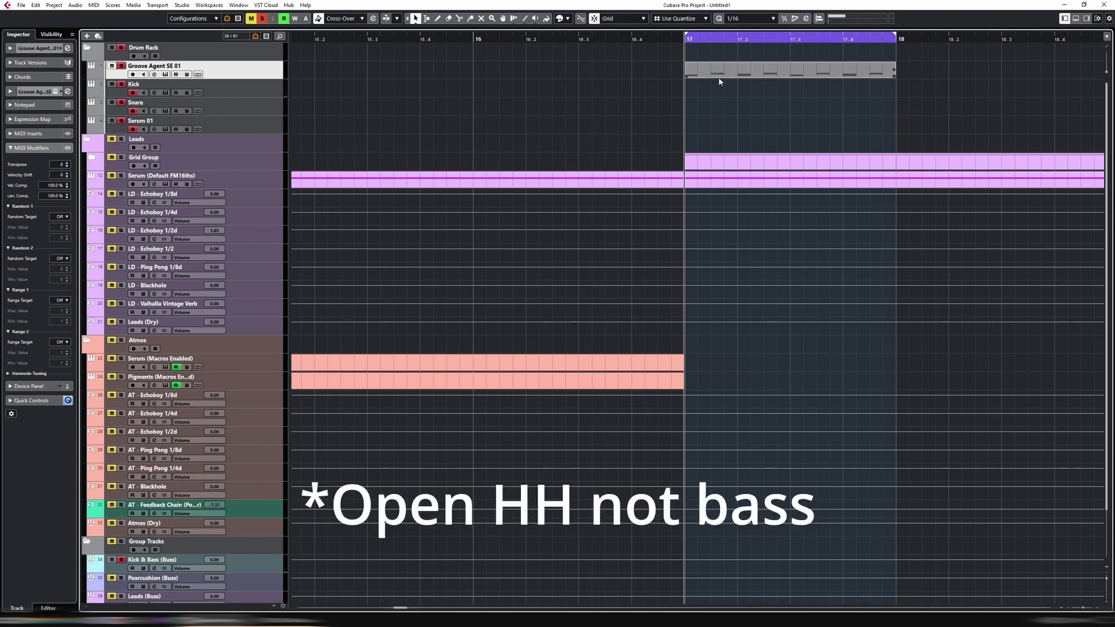
Play back the drum loop and trigger the named pads in Groove Agent SE.
key(space)
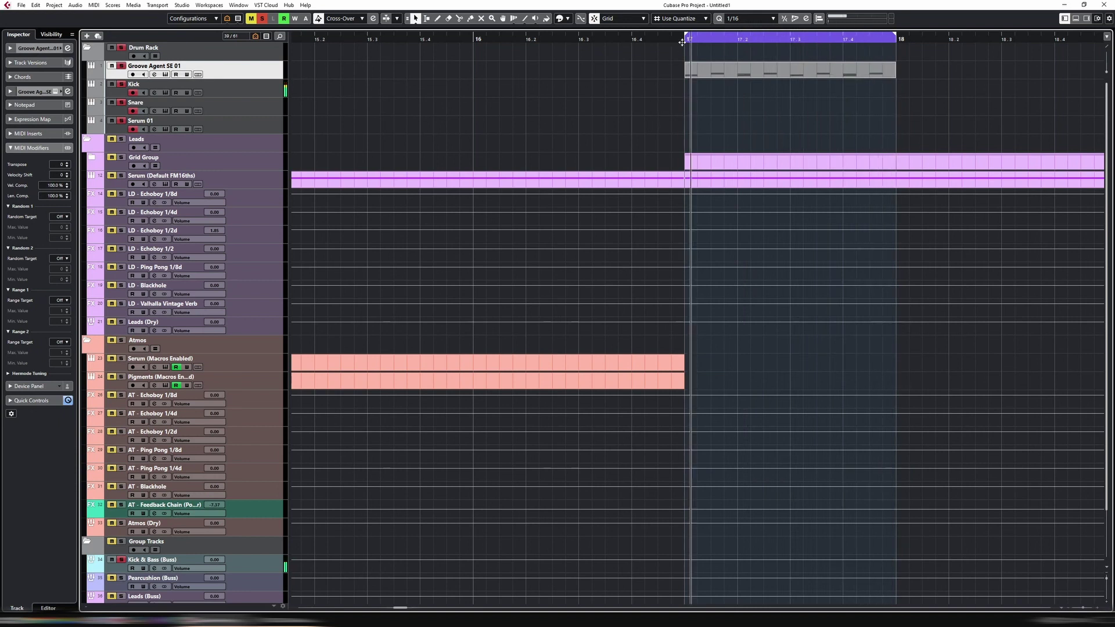
key(space)
key(e)
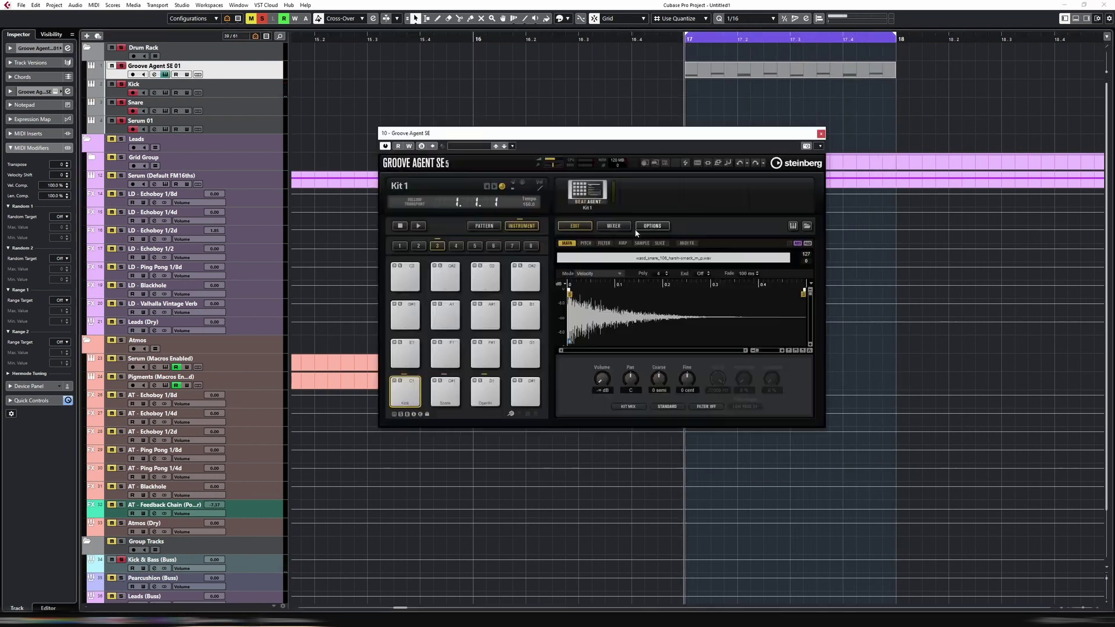
click(405, 395)
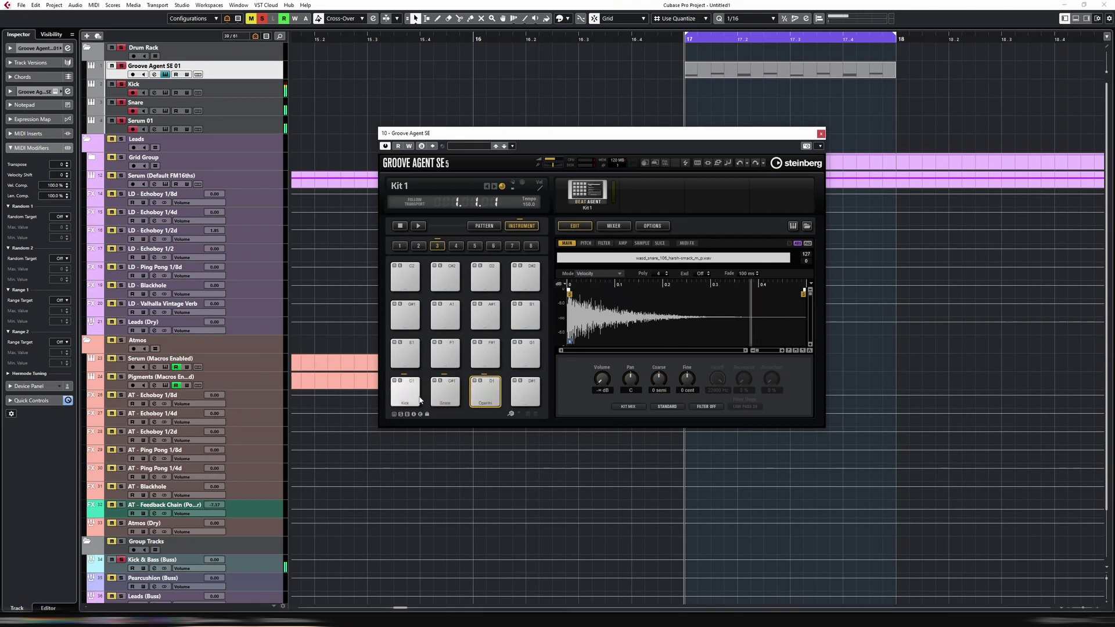
key(ctrl+e)
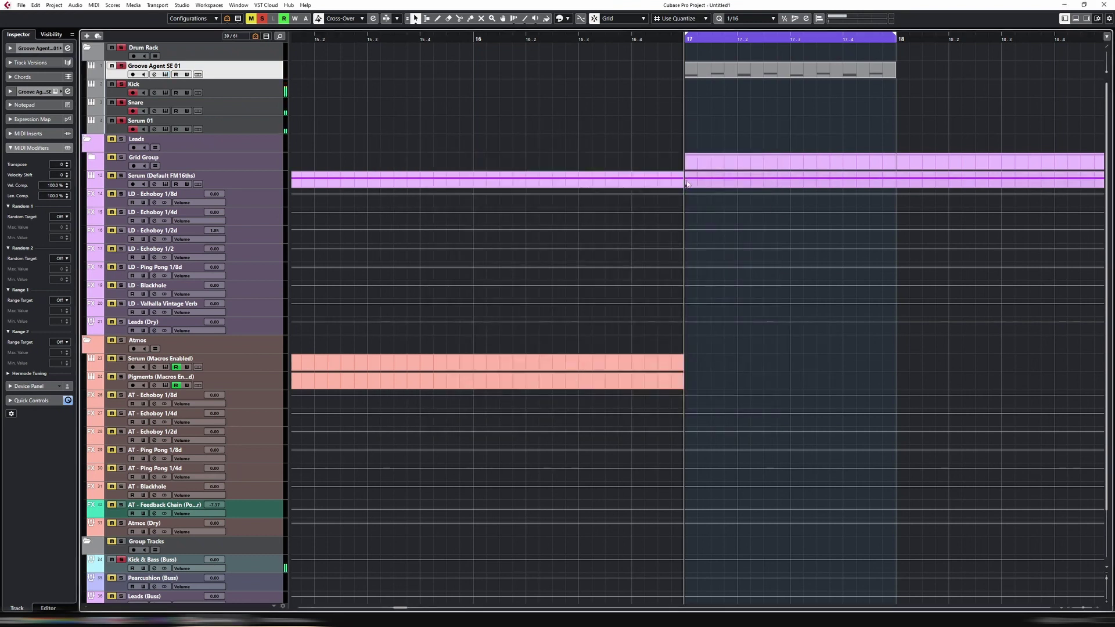
Review the kick, snare and hi-hat notes in the Key Editor and return to the arrangement.
key(ctrl+alt+b)
key(ctrl+alt+b)
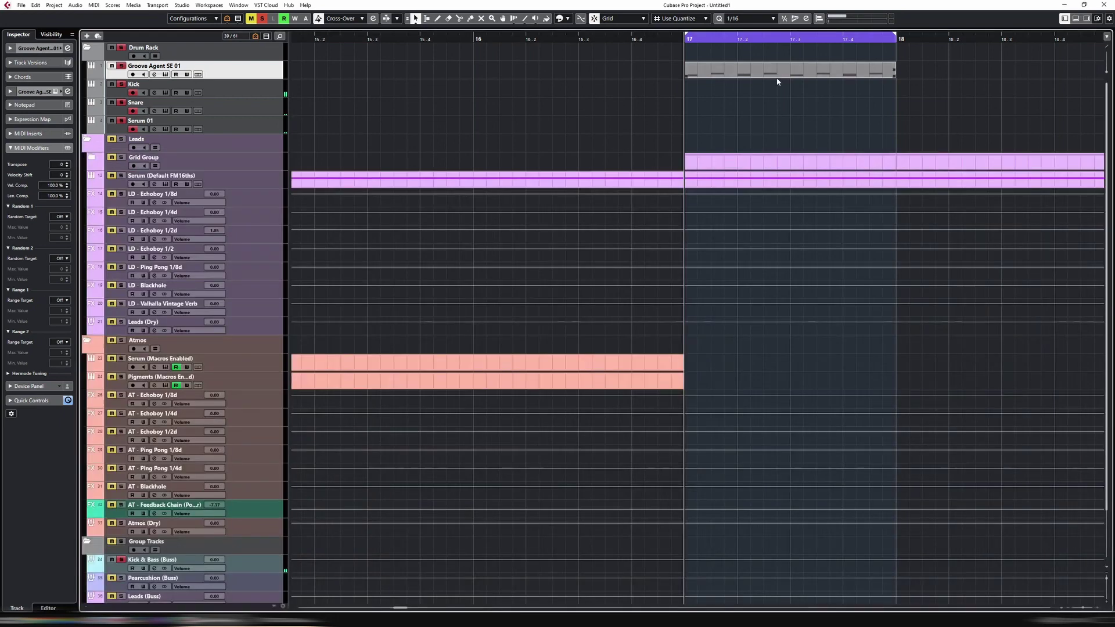
key(ctrl+e)
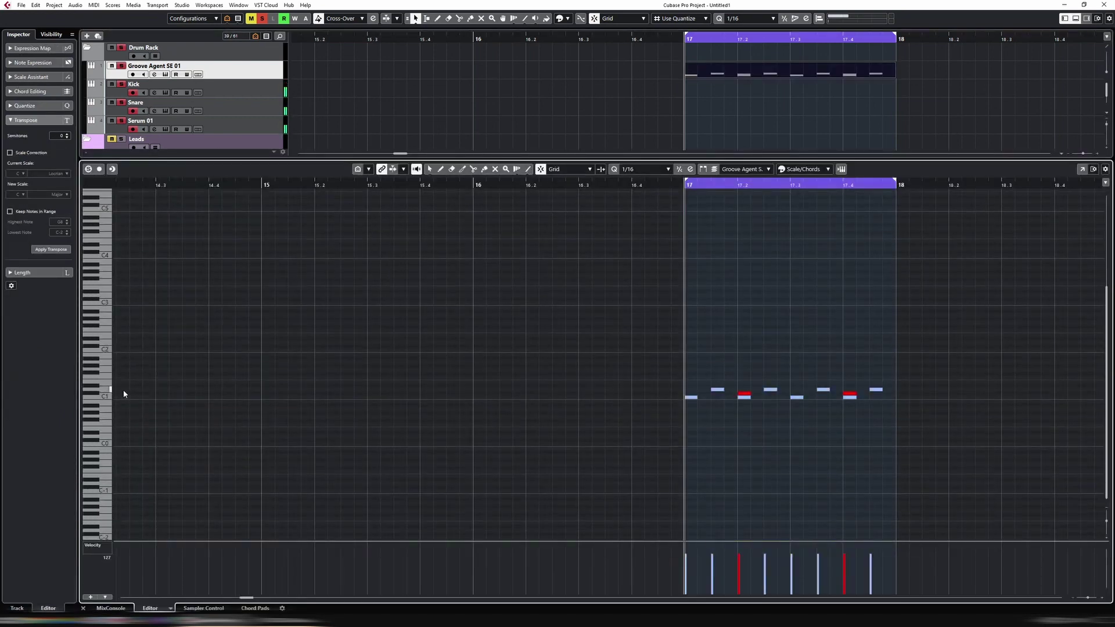
key(ctrl+e)
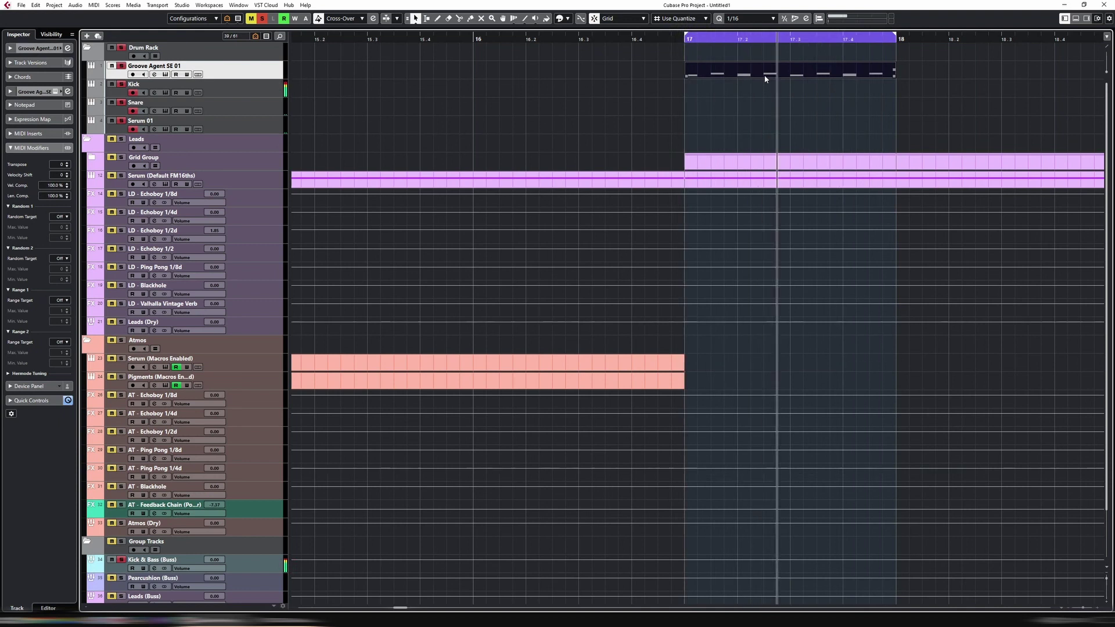
key(g)
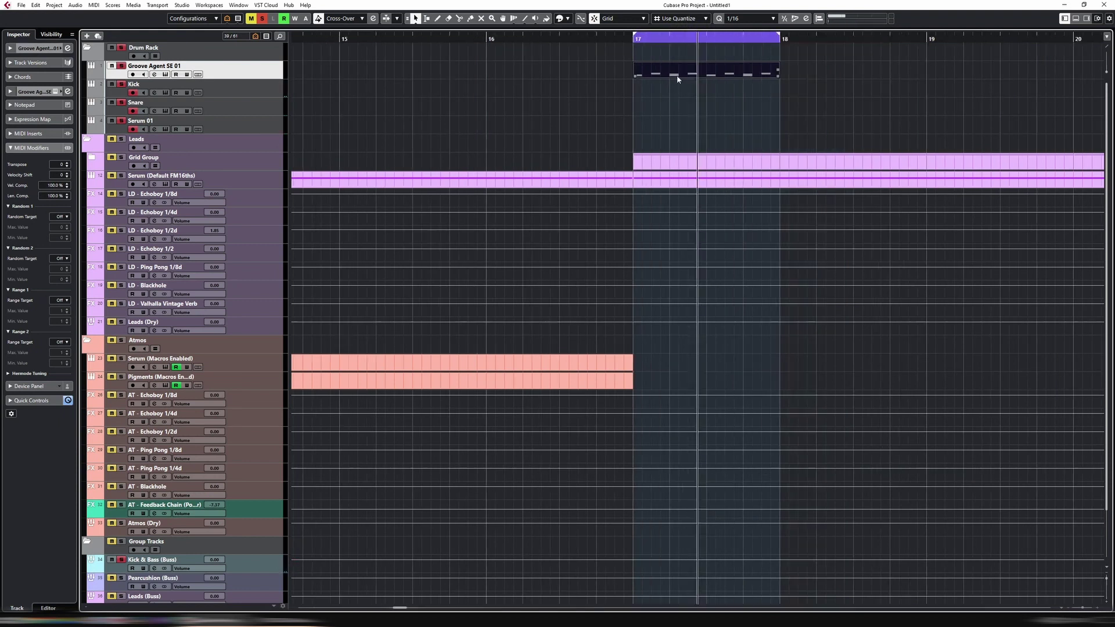
click(456, 183)
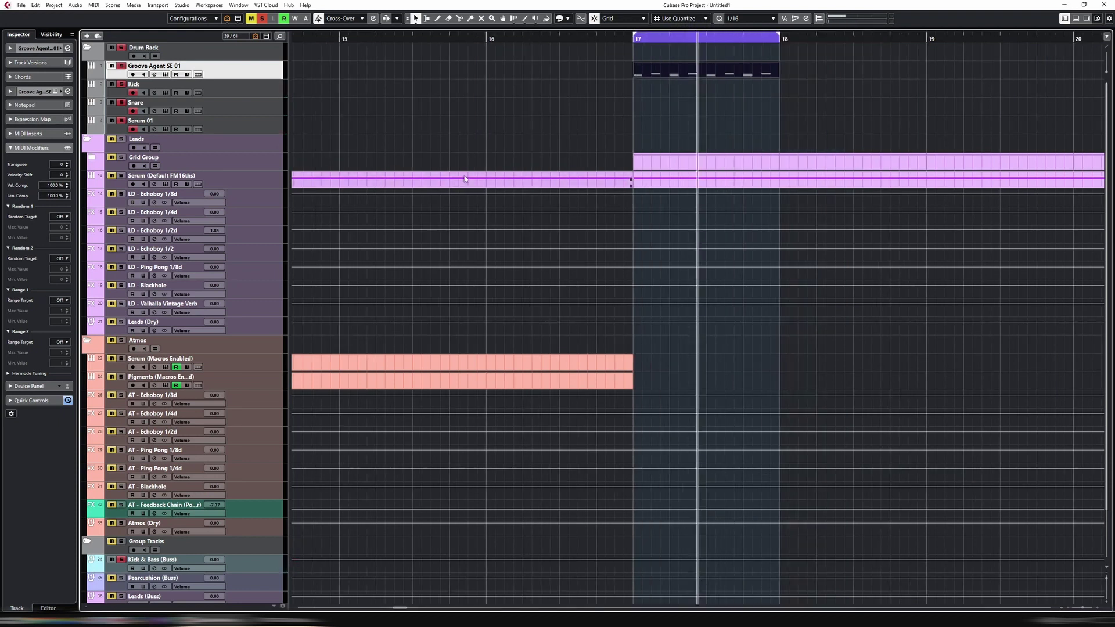
Add a TAL-Drum instrument track to the Drum Rack folder and move the bar 17 drum part onto it.
click(632, 45)
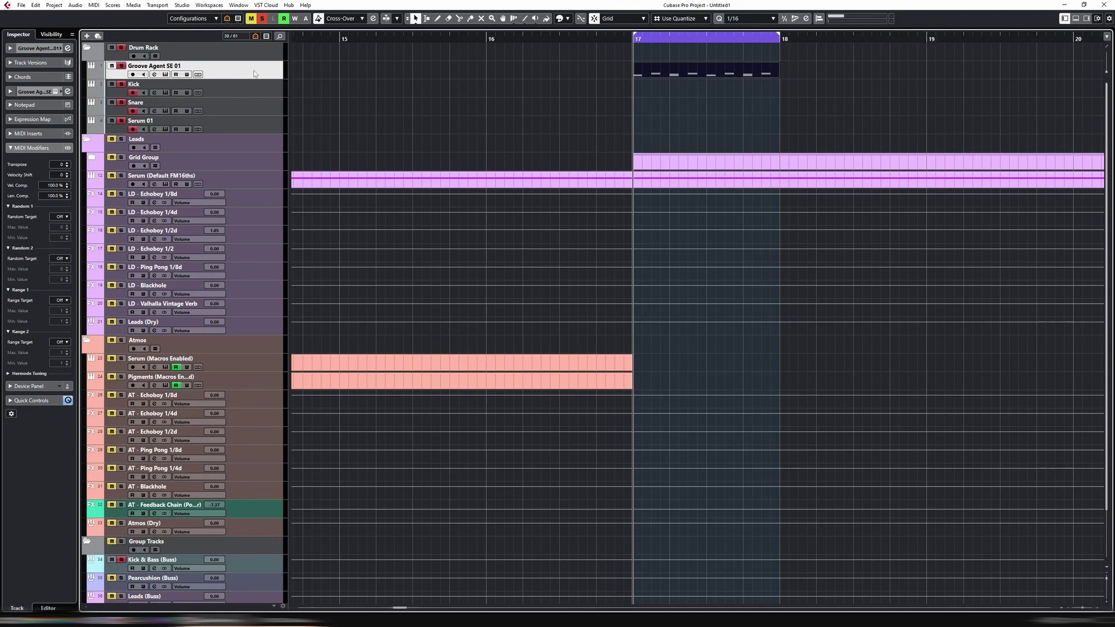
right_click(254, 74)
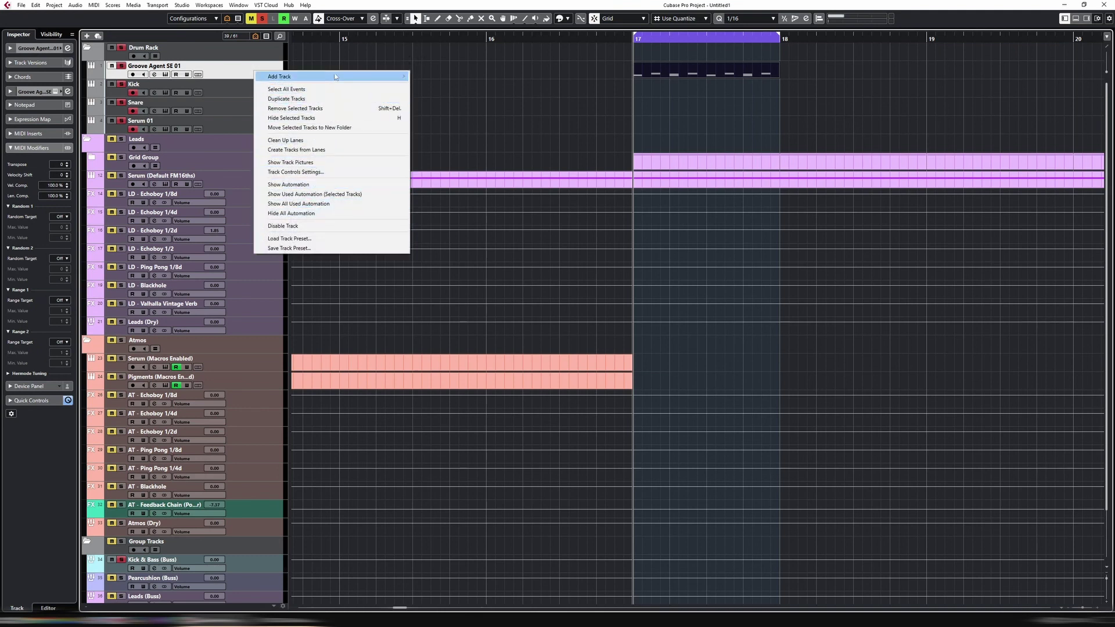
mouse_move(335, 77)
click(433, 88)
click(492, 212)
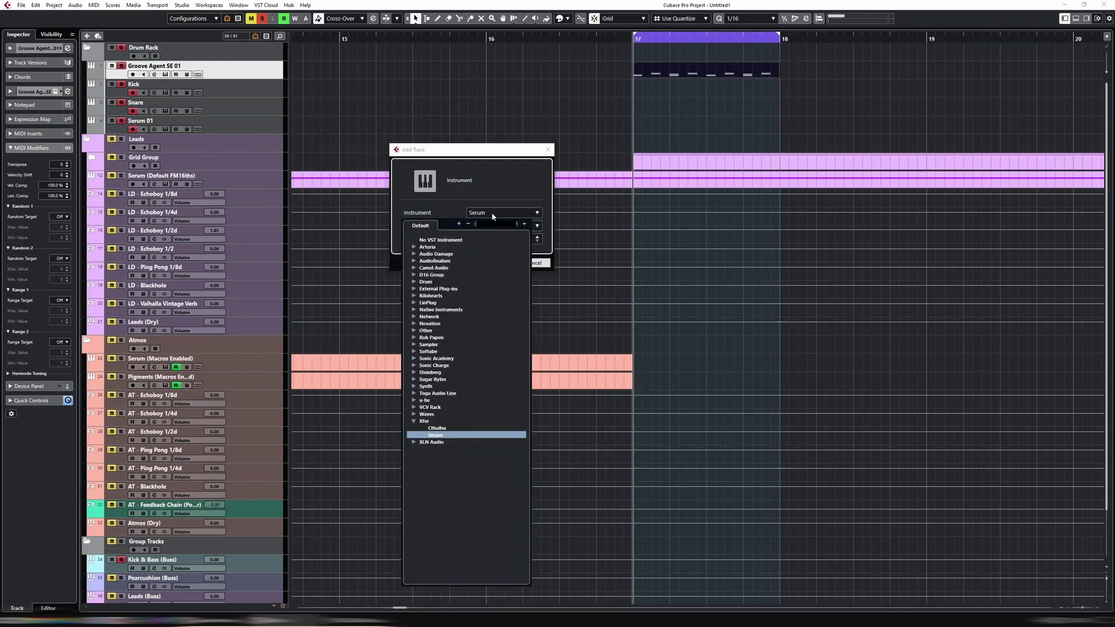
text(tal dr)
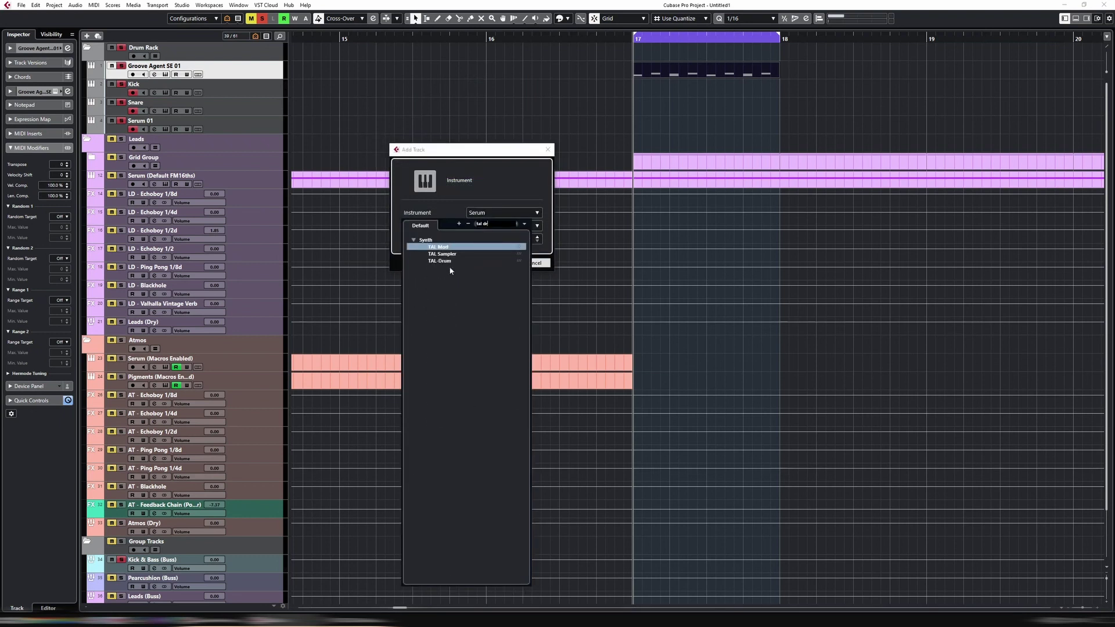
click(452, 261)
key(Return)
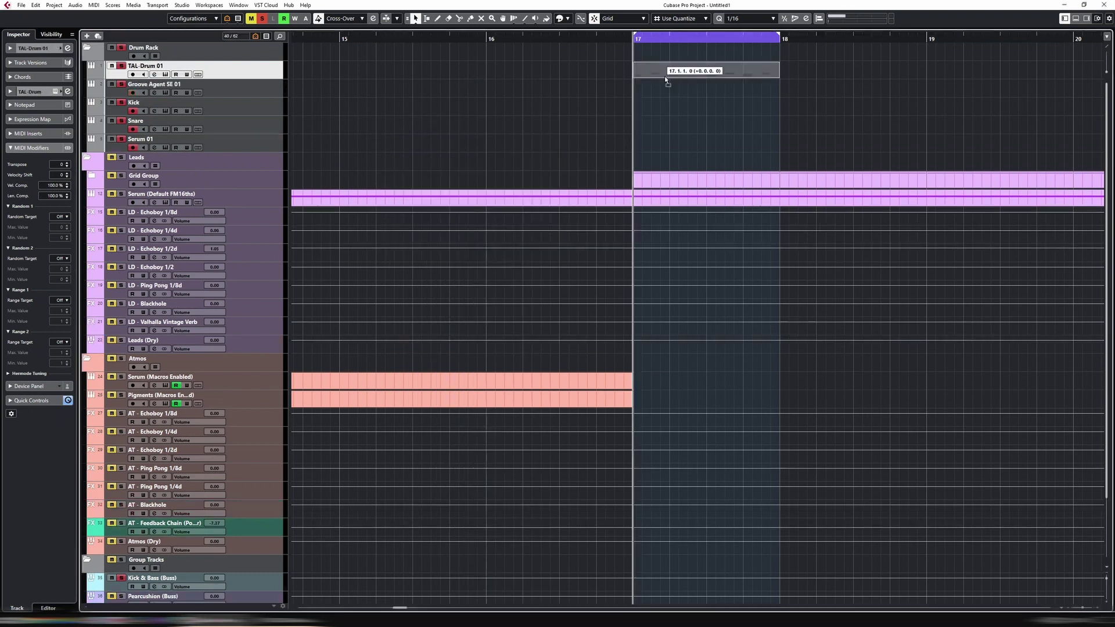
drag(666, 79, 666, 80)
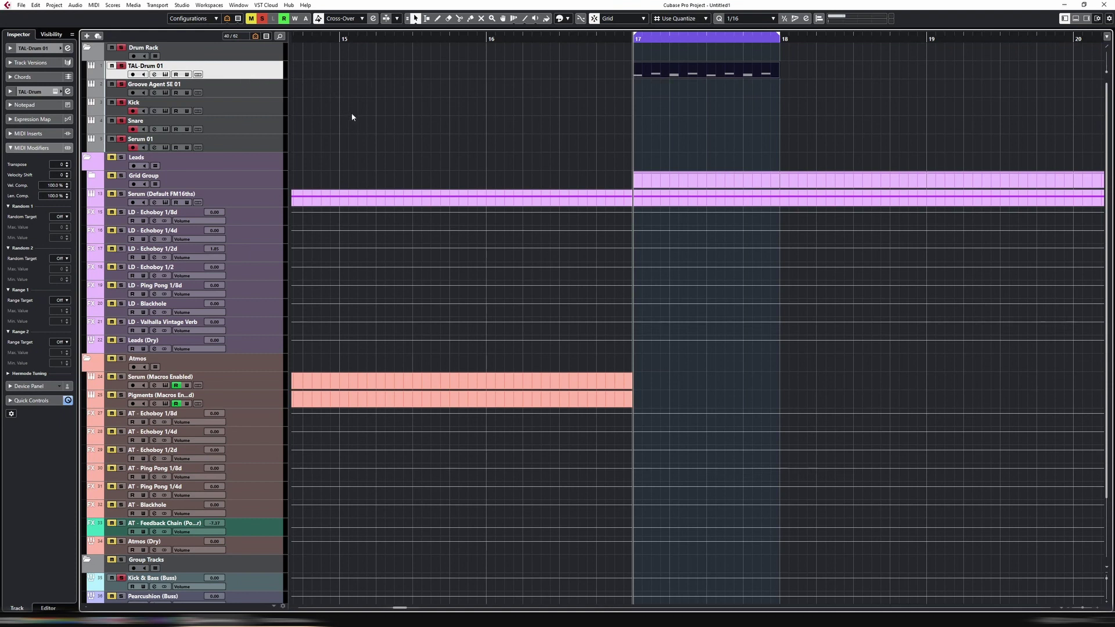
Set the MIDI input of the Kick, Snare and Serum 01 tracks to the TAL-Drum MIDI output.
click(245, 106)
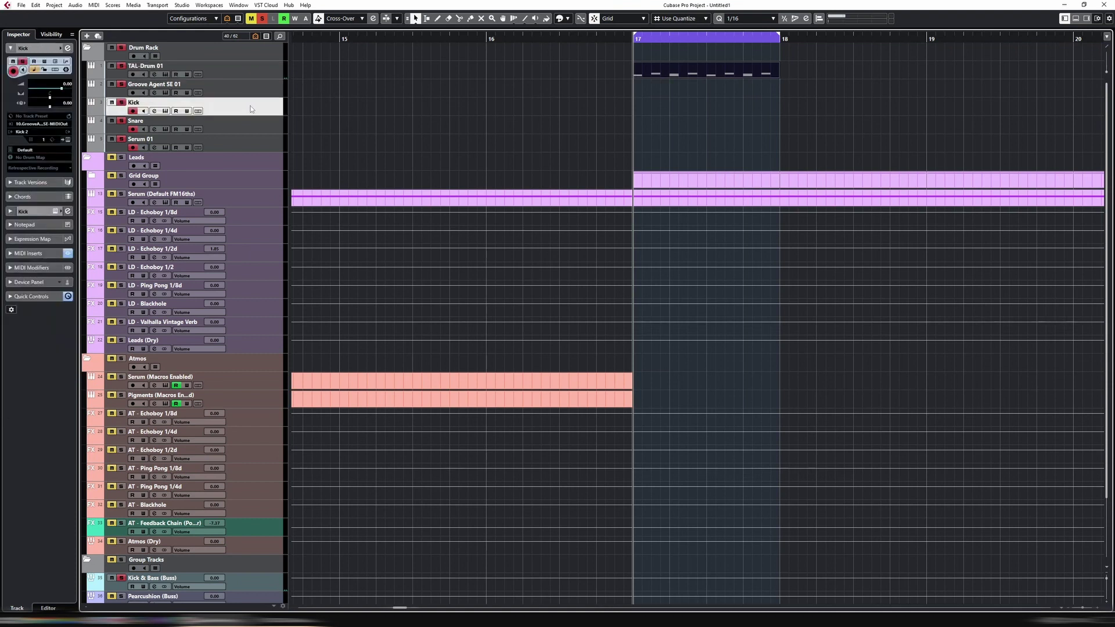
click(42, 123)
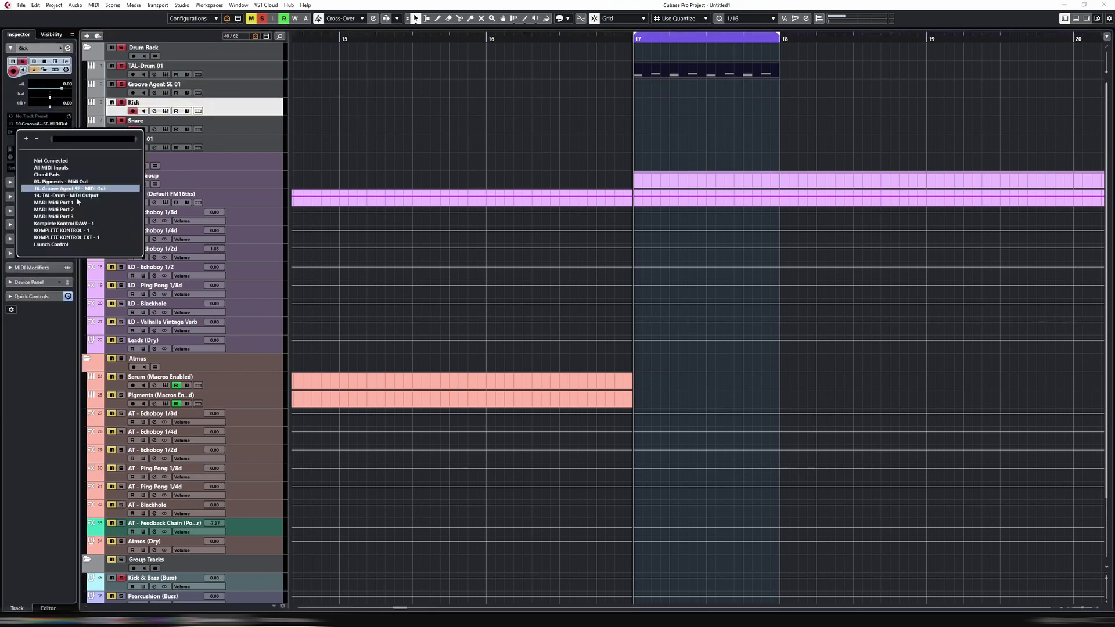
click(78, 196)
click(213, 125)
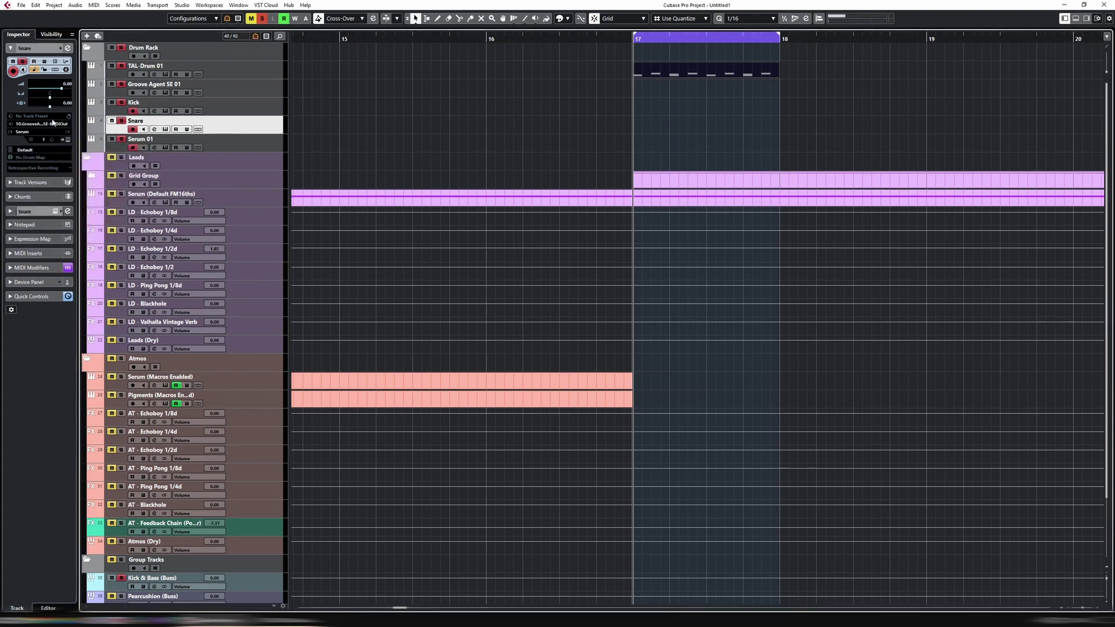
click(53, 124)
click(64, 194)
click(223, 145)
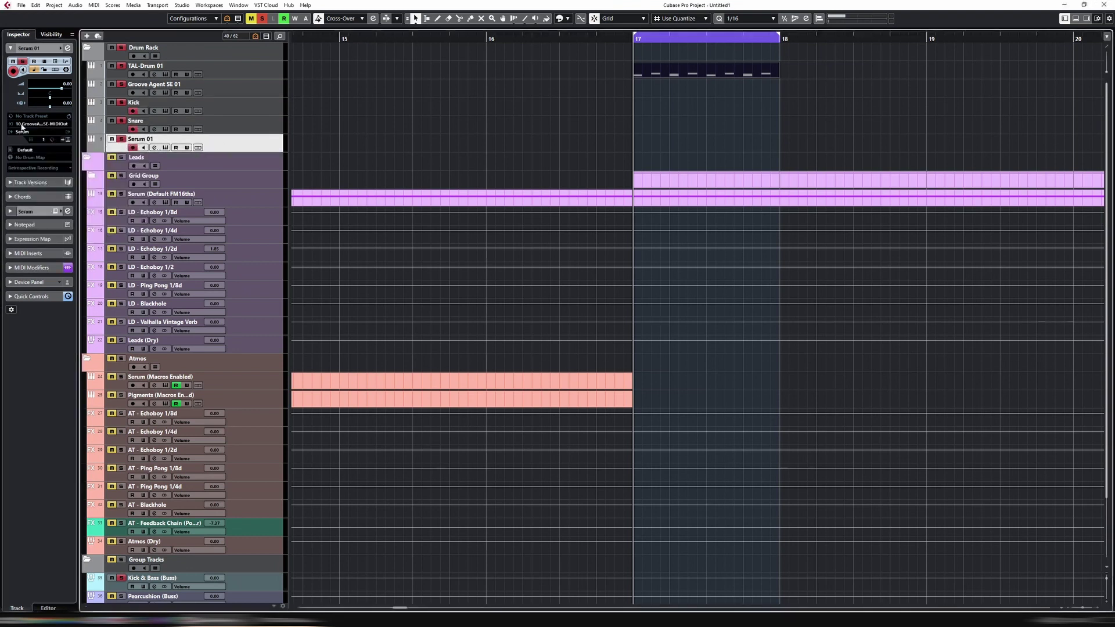
click(40, 124)
click(64, 192)
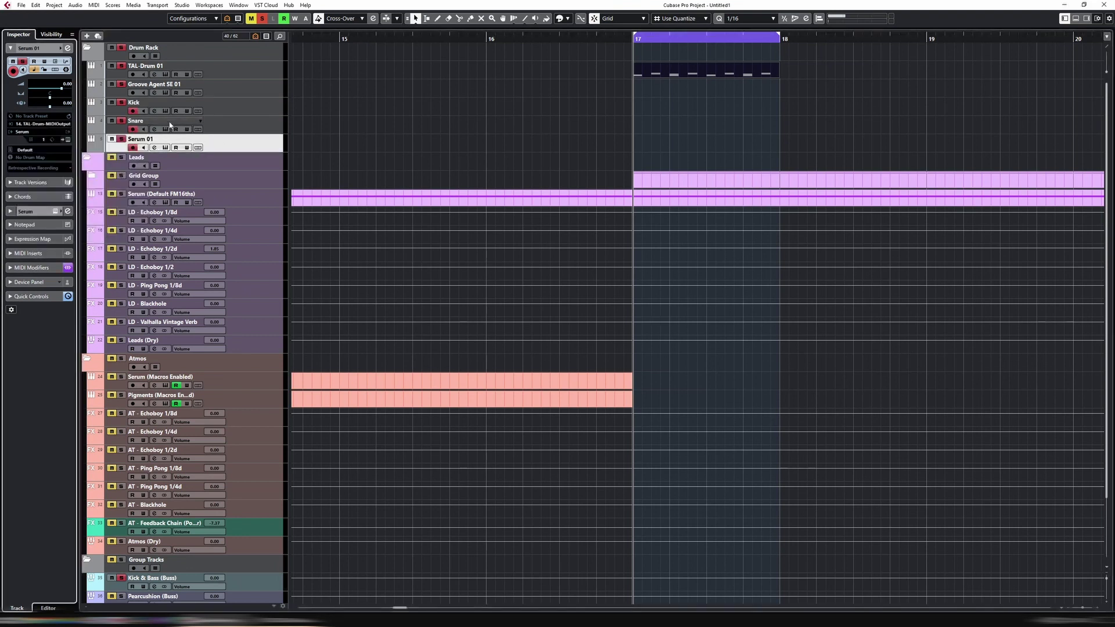
Play back the drum loop through TAL-Drum and check the Kick and Groove Agent SE tracks.
click(231, 86)
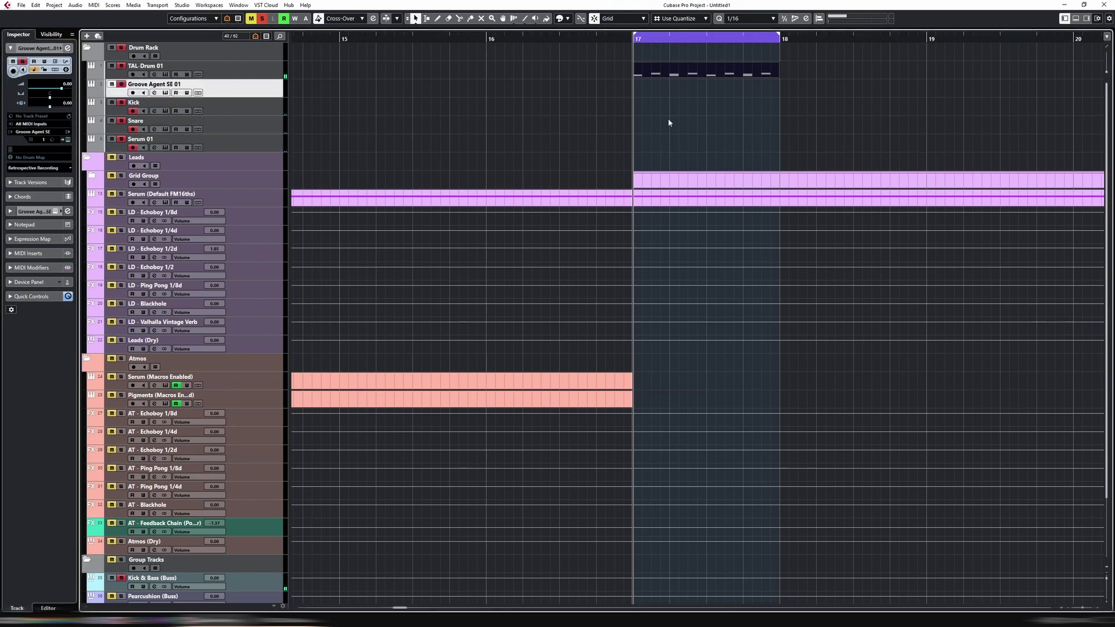
key(space)
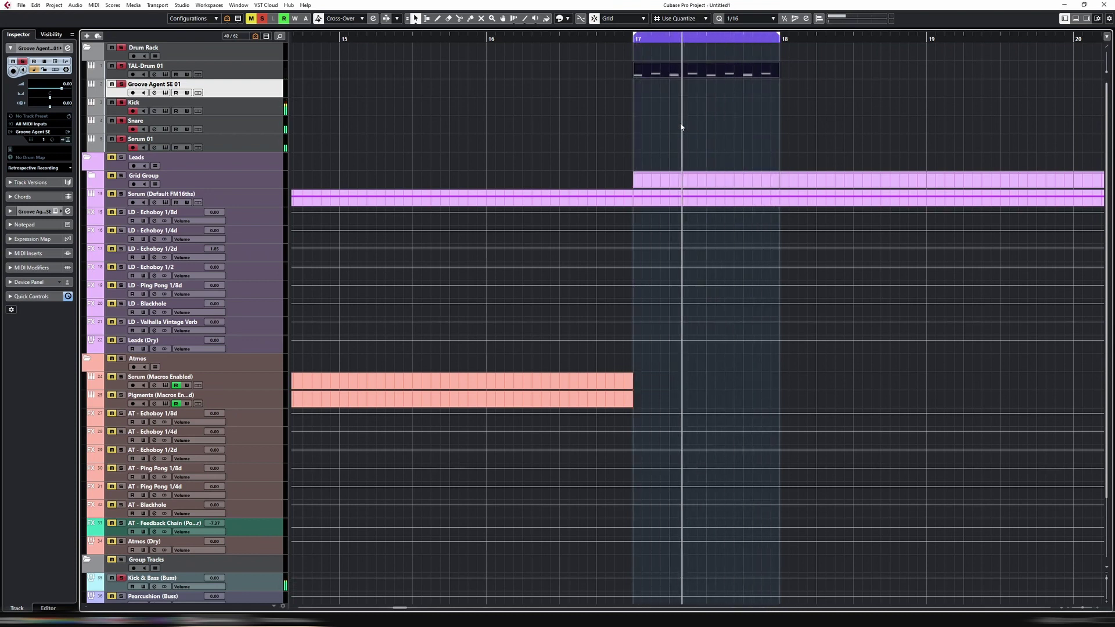
click(257, 114)
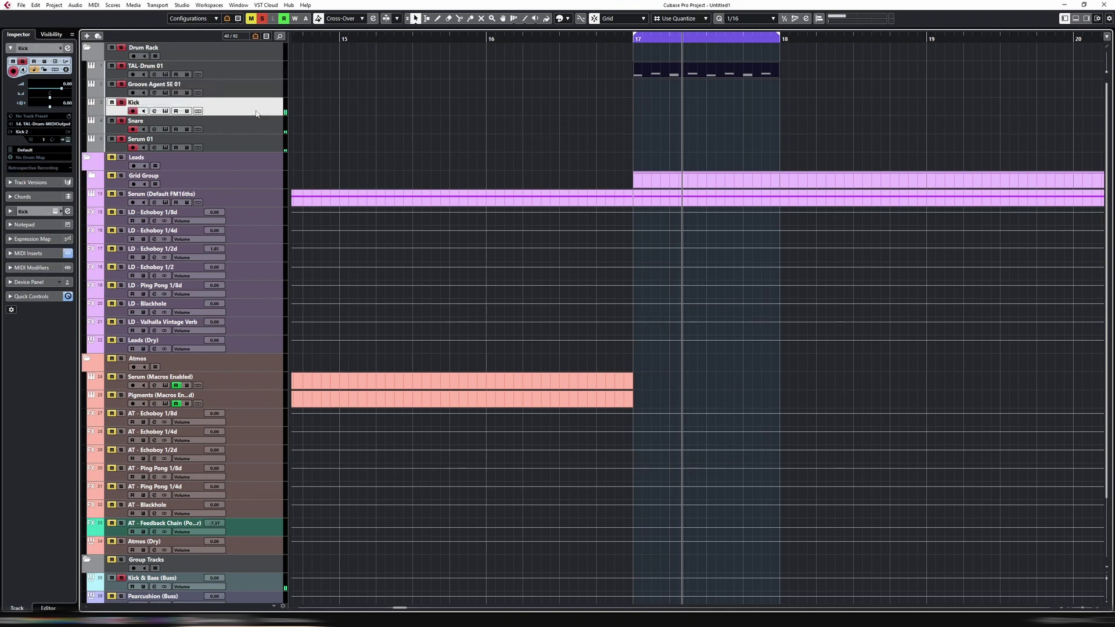
click(259, 85)
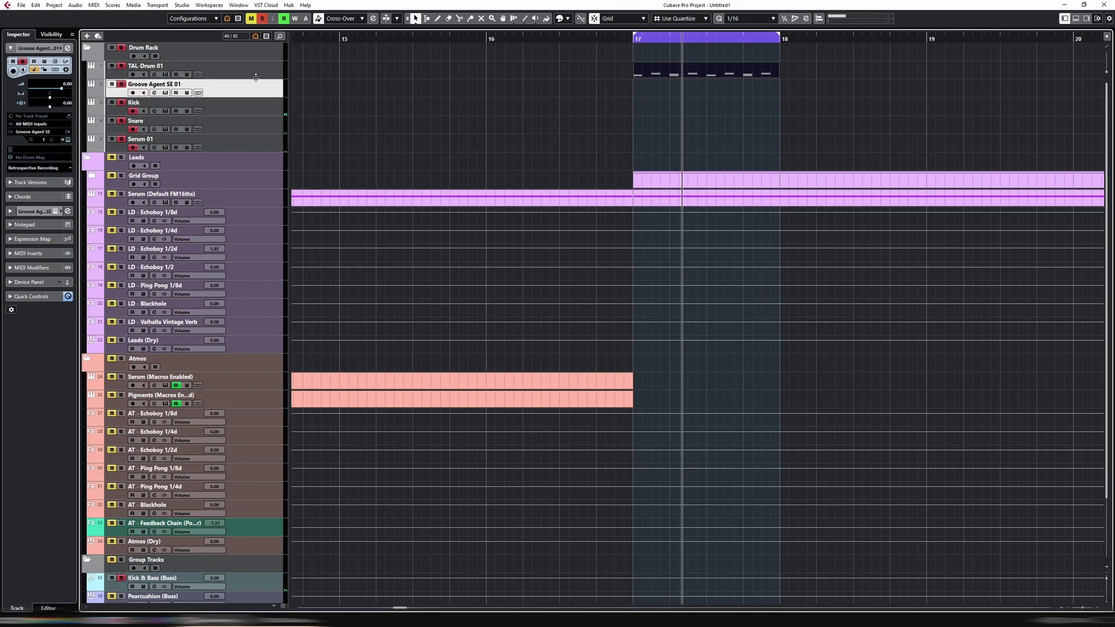
Rename the Serum 01 track as Open HH.
double_click(142, 139)
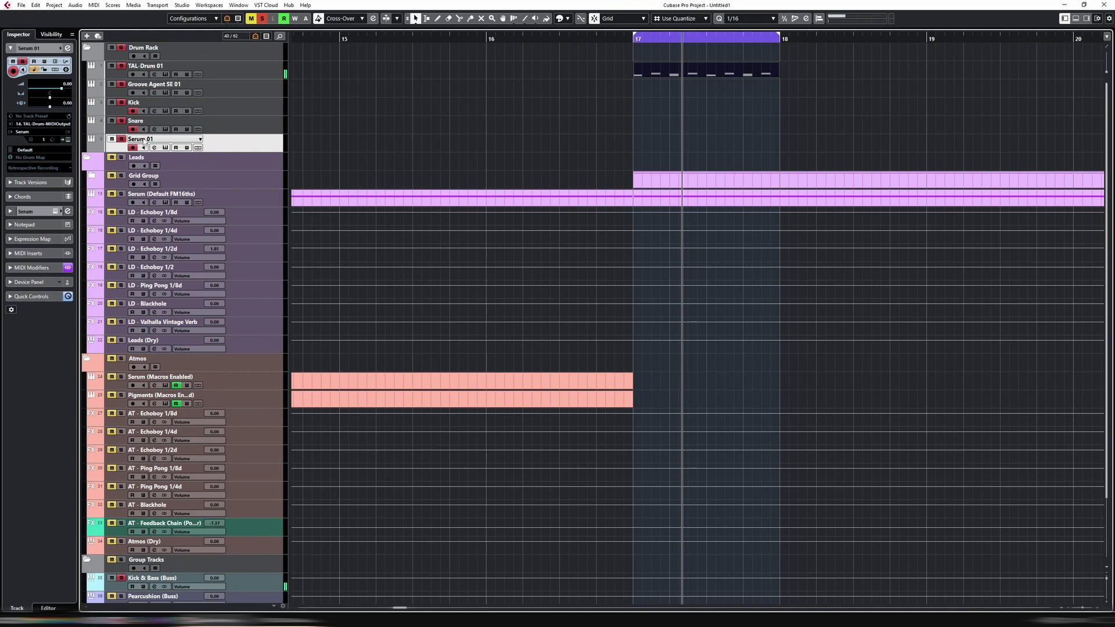
text(Oe)
text(en HH)
key(Return)
Play the loop with the Open HH track's Serum open and audition a low key on its keyboard.
click(166, 147)
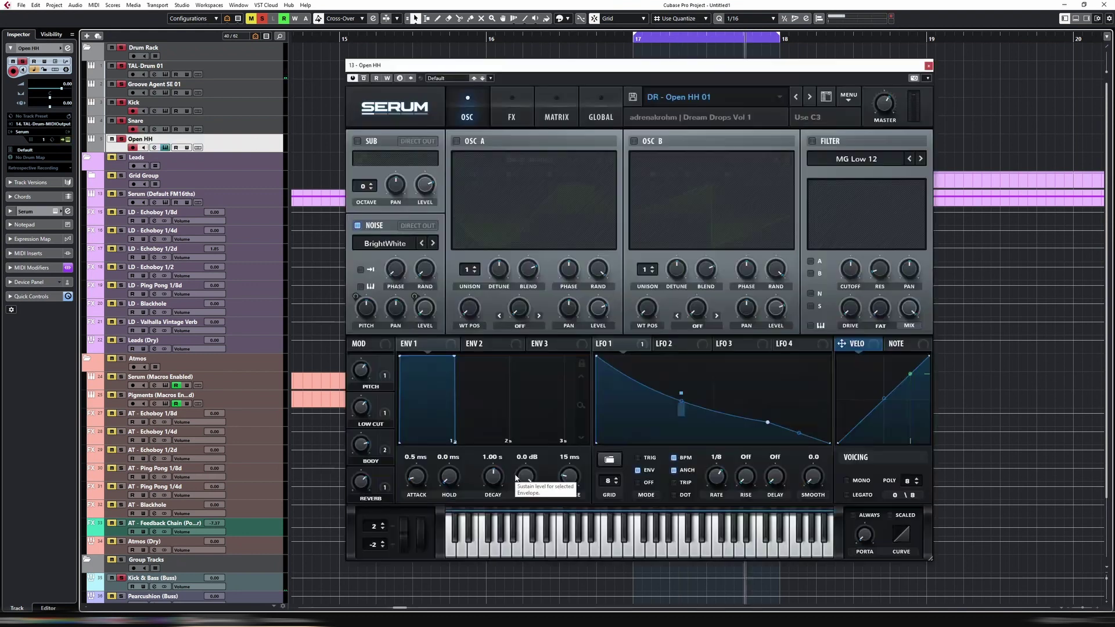
drag(634, 38, 634, 47)
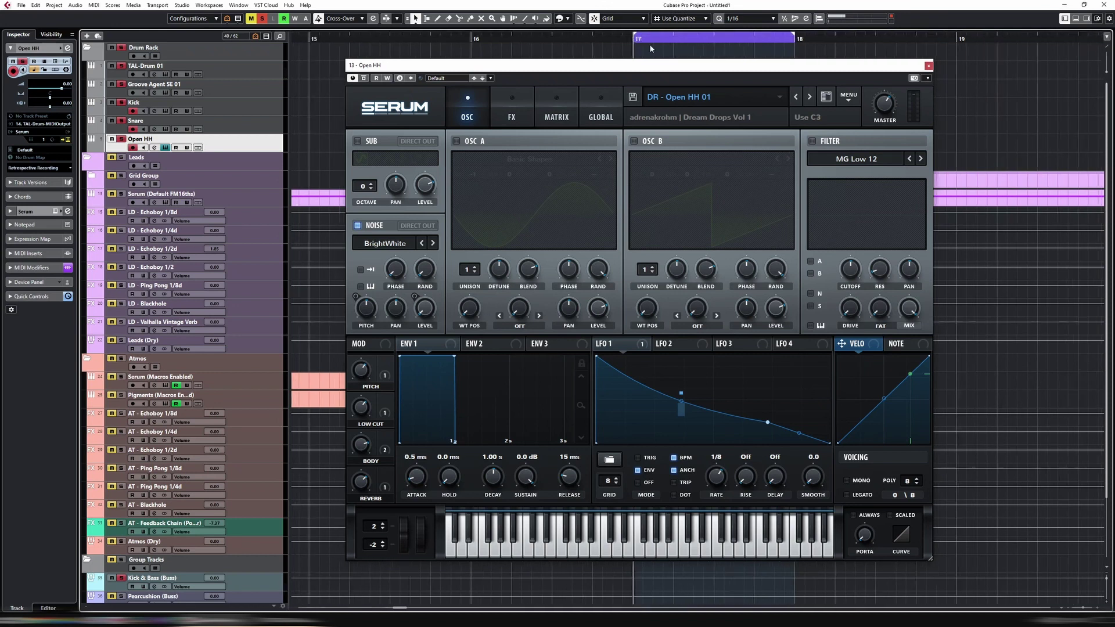
key(space)
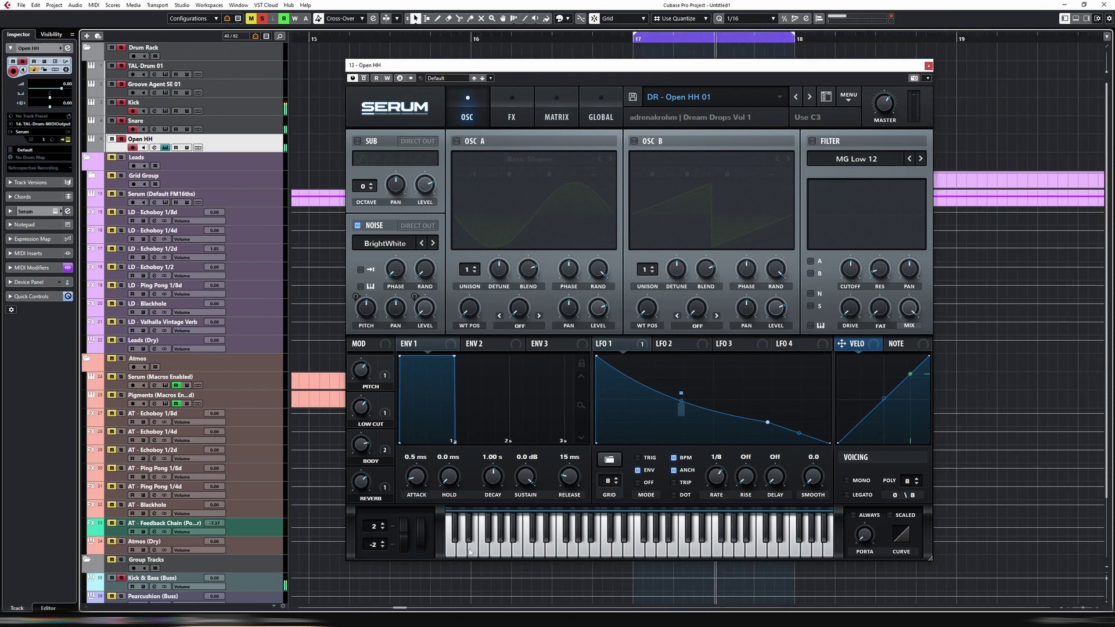
click(464, 554)
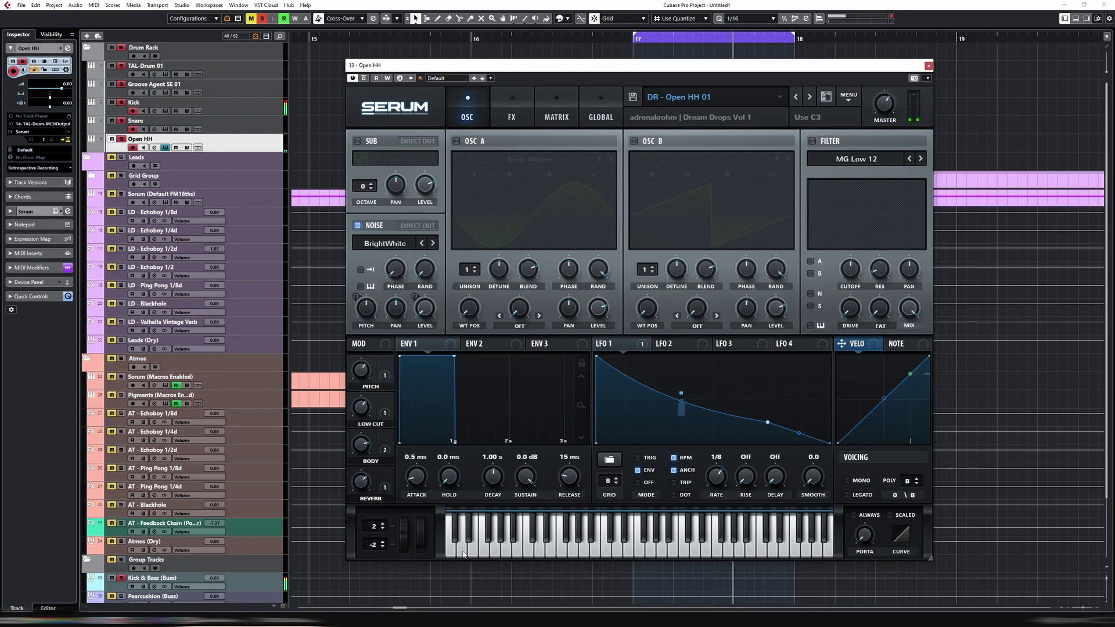
click(464, 553)
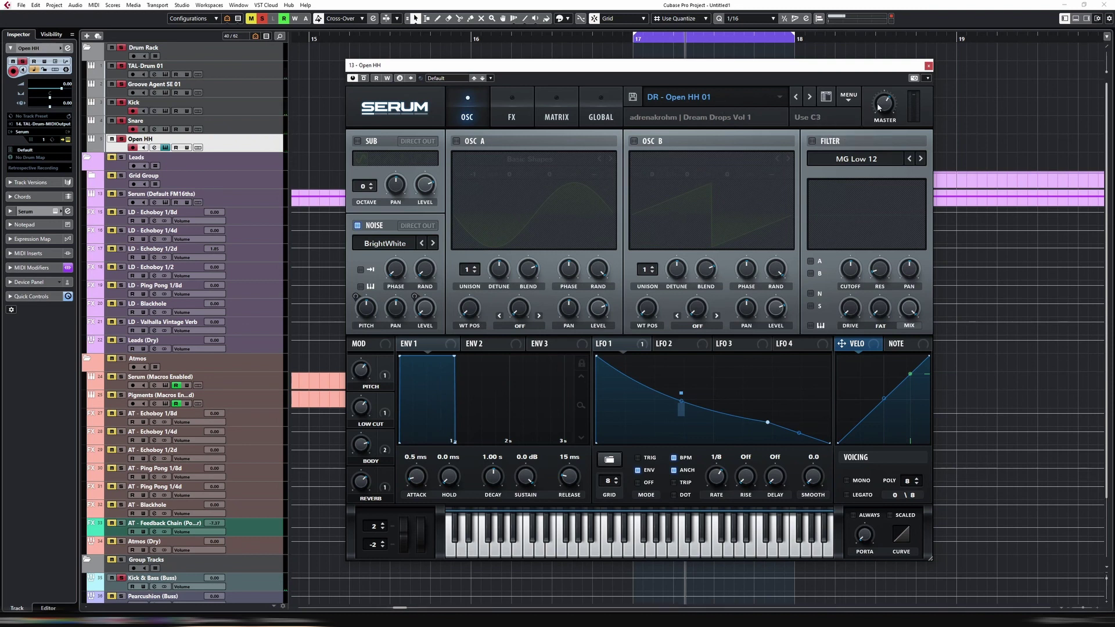
click(929, 65)
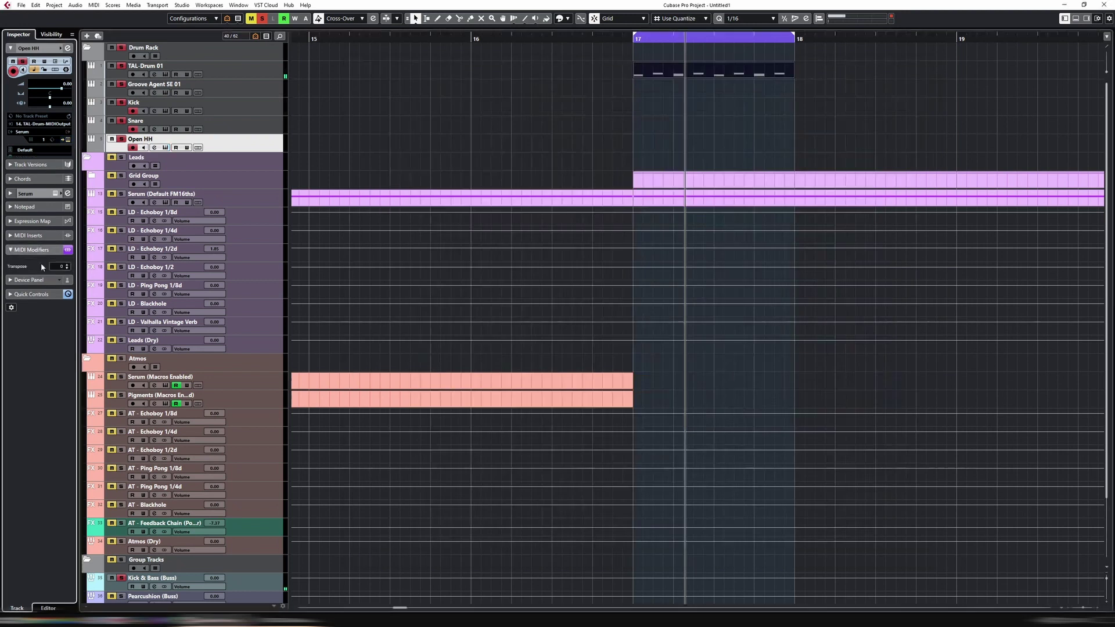
Turn off the Note Filter range in the Open HH track's own MIDI modifiers.
click(41, 265)
click(28, 132)
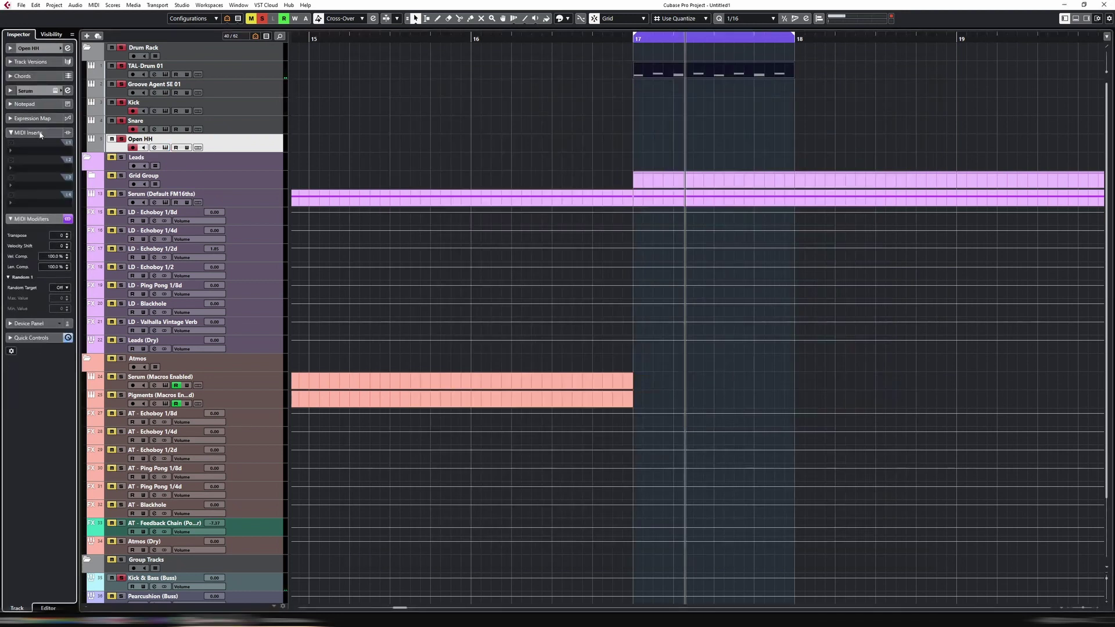
click(35, 219)
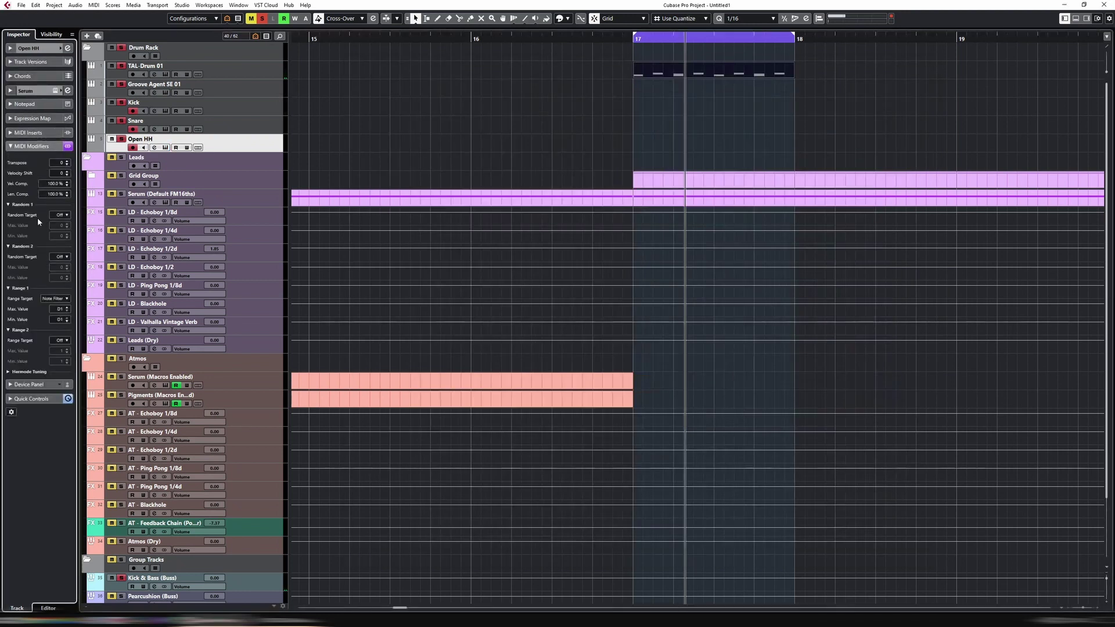
click(68, 146)
click(63, 298)
click(72, 307)
Add a MIDI Modifiers insert to the Open HH track with a Note Filter range from D1 to D1.
click(34, 133)
click(26, 149)
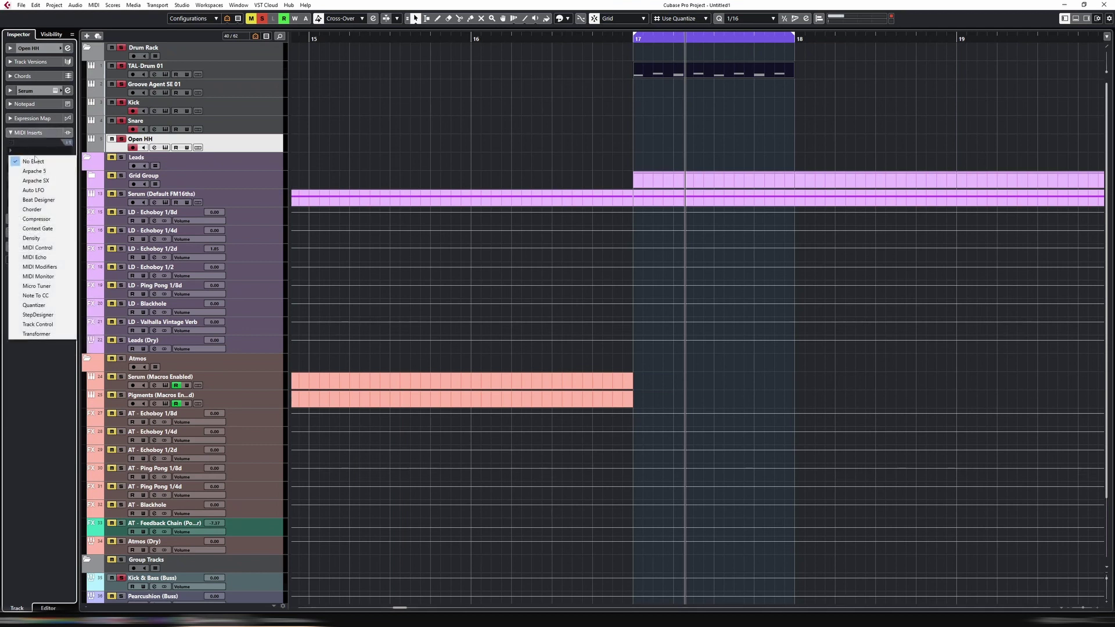
click(47, 267)
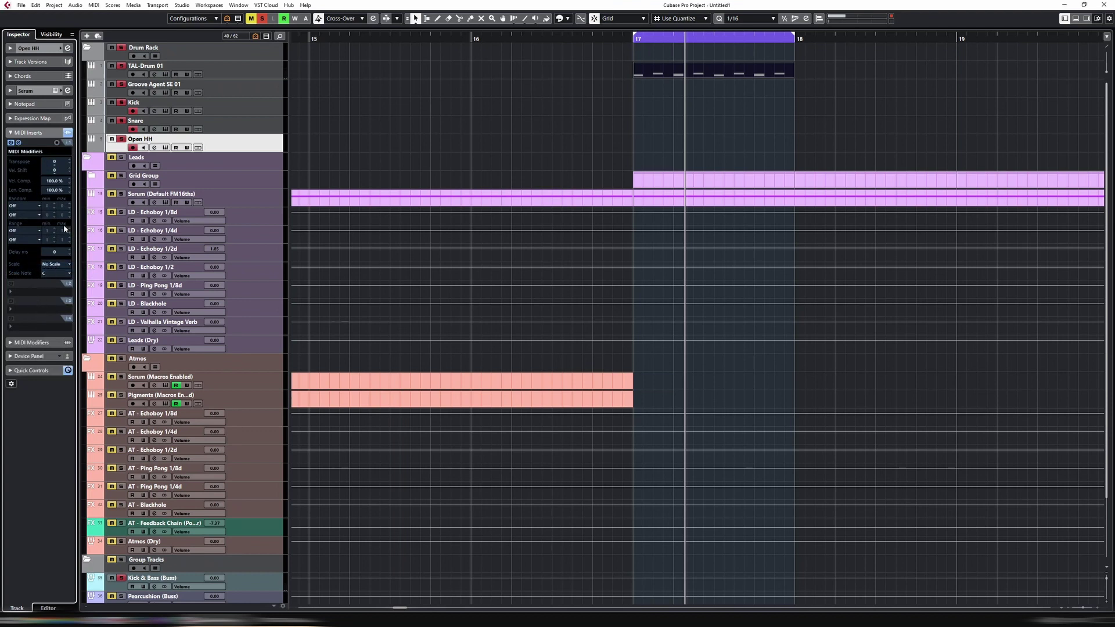
click(28, 230)
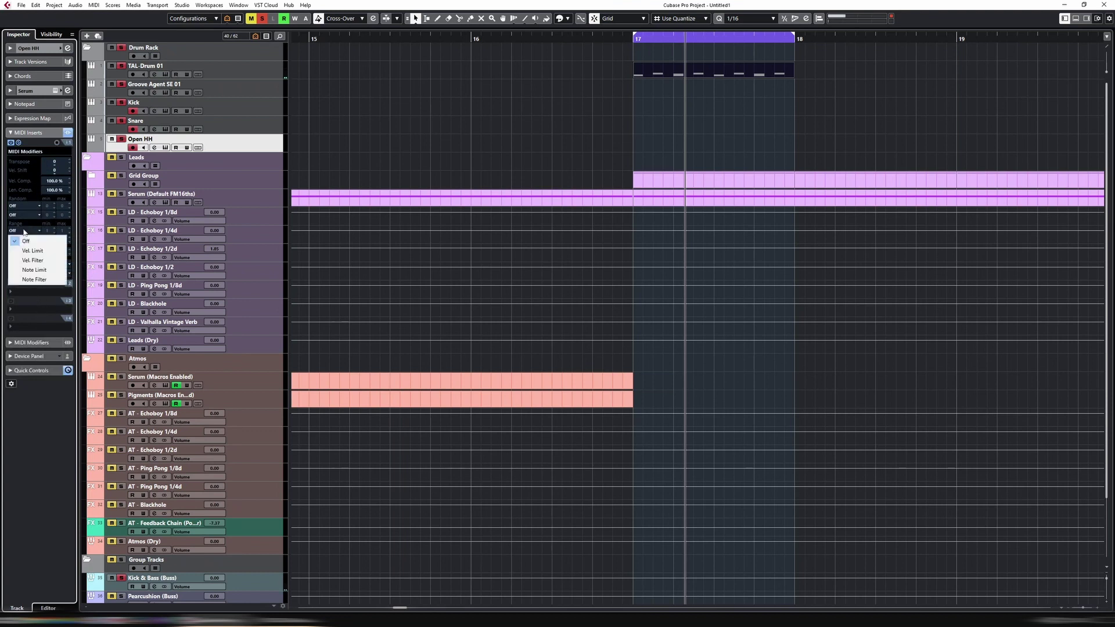
click(41, 280)
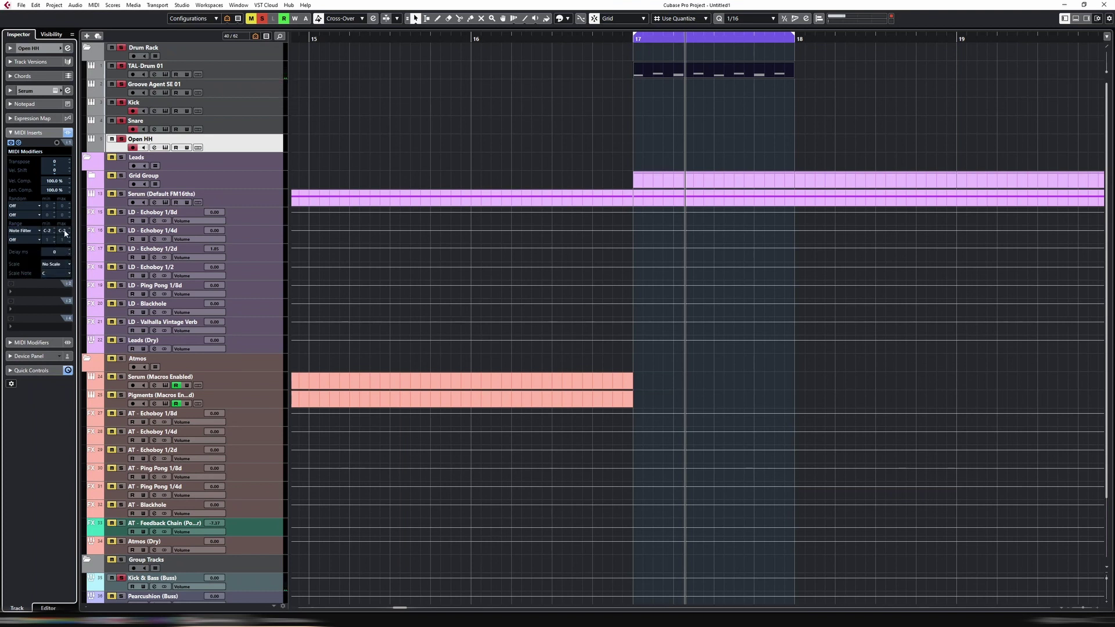
click(62, 231)
text(D1)
click(48, 231)
text(D1)
key(Return)
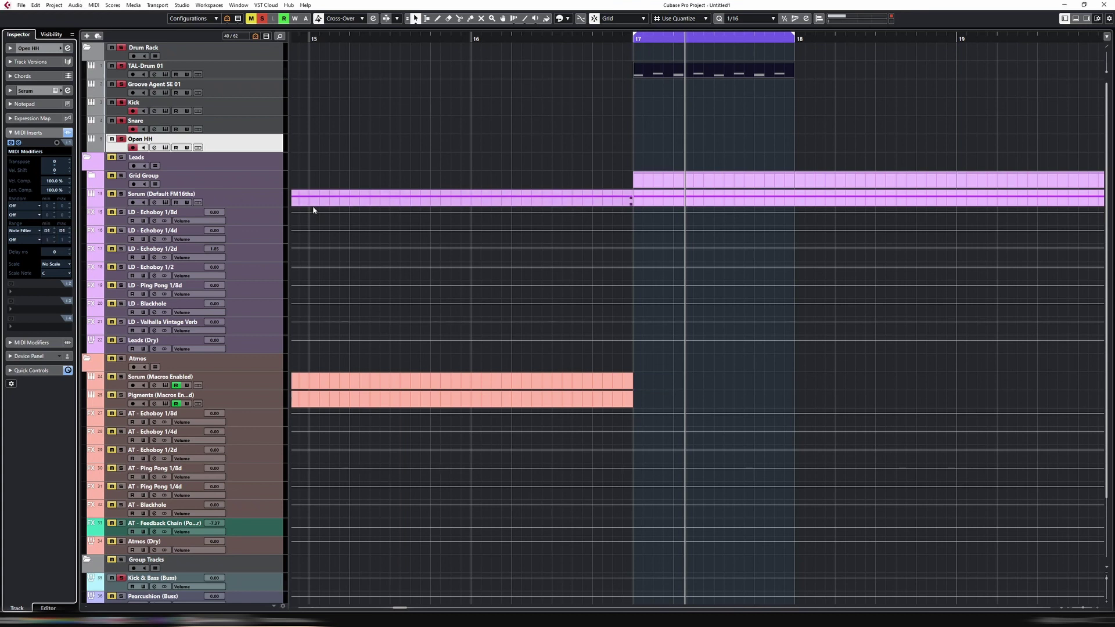
Add a second MIDI Modifiers insert to Open HH, set its transpose to 22 and listen to the loop.
click(16, 291)
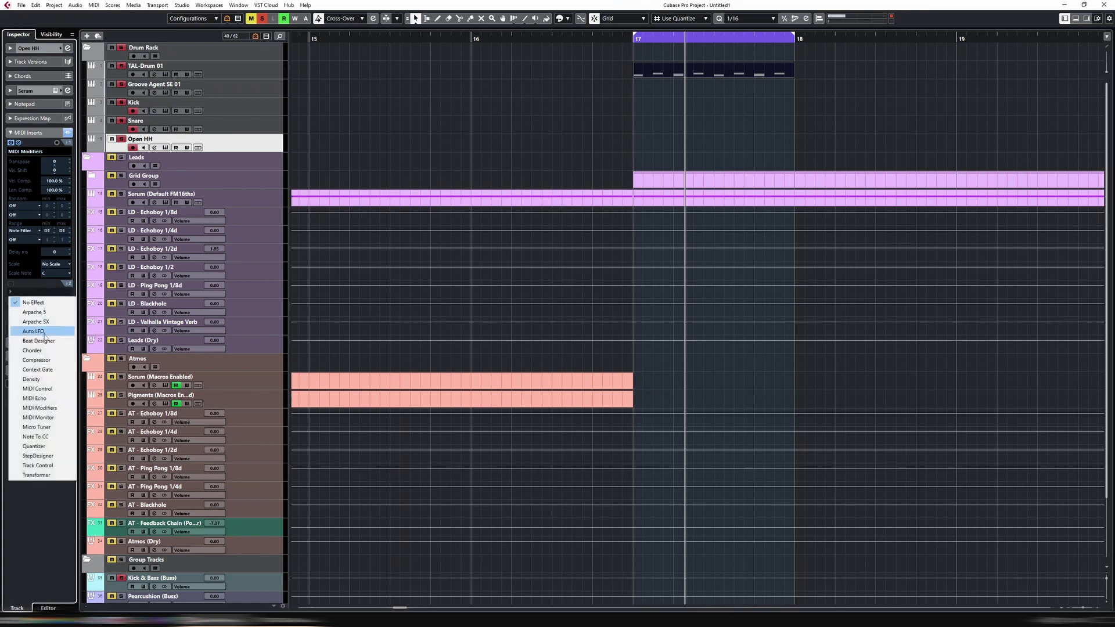
click(41, 408)
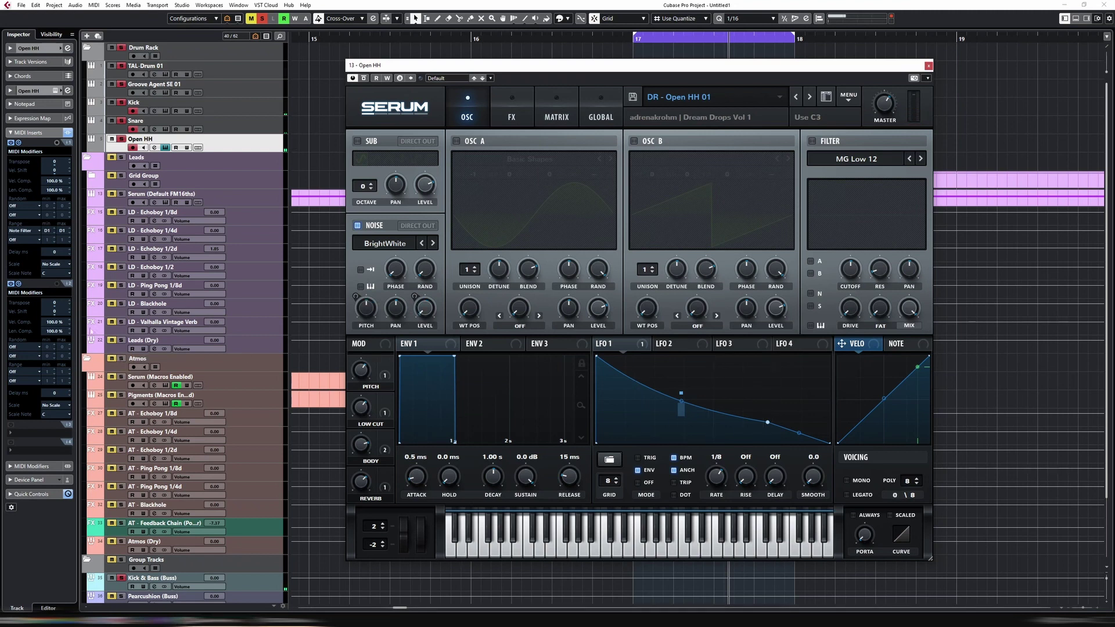
click(58, 306)
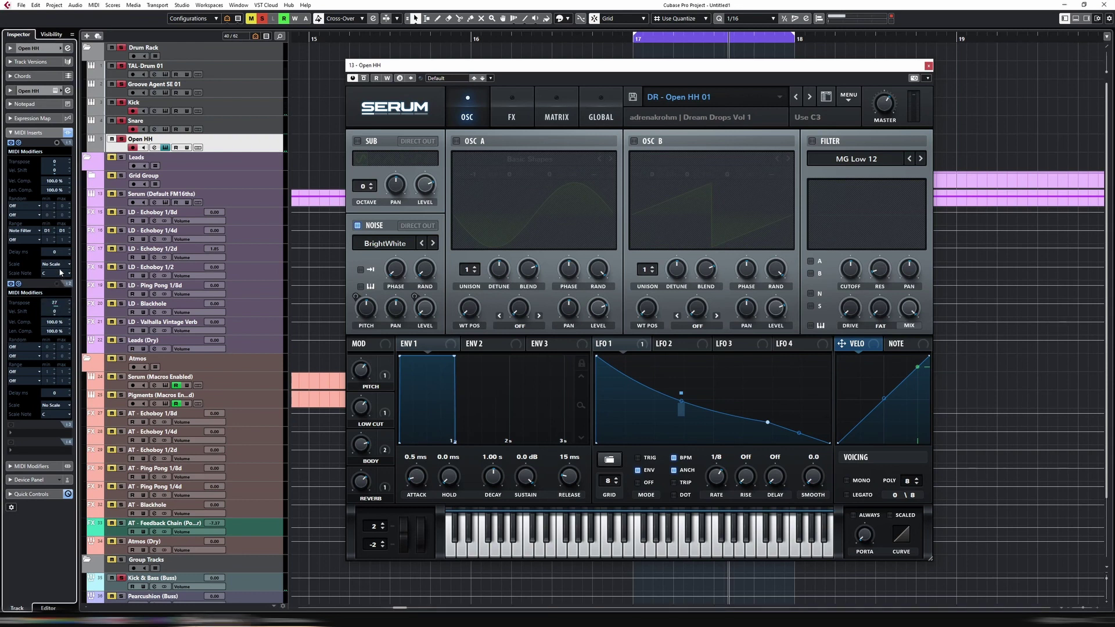
drag(58, 272, 58, 273)
scroll(55, 306, down, 1)
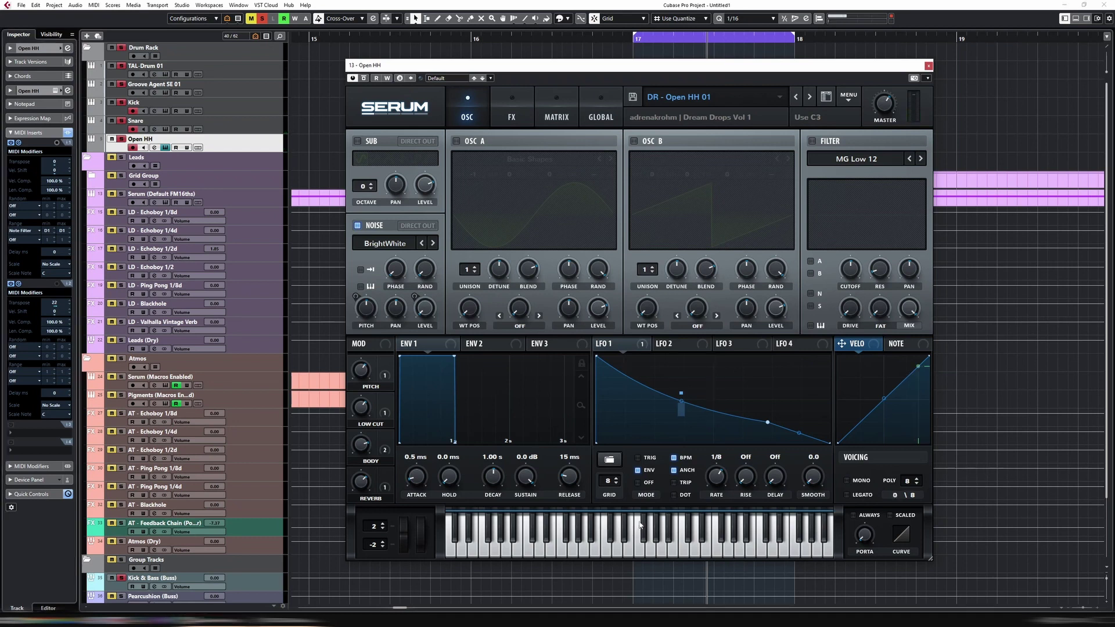
mouse_move(651, 462)
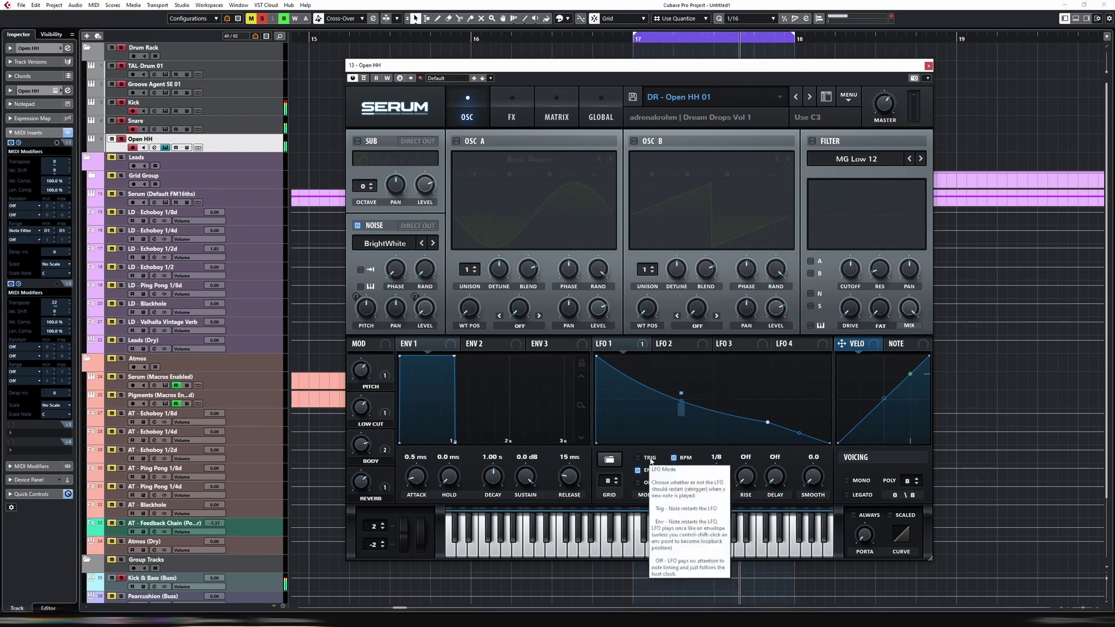
key(space)
Add one Serum instrument track directly below the Open HH track.
right_click(245, 141)
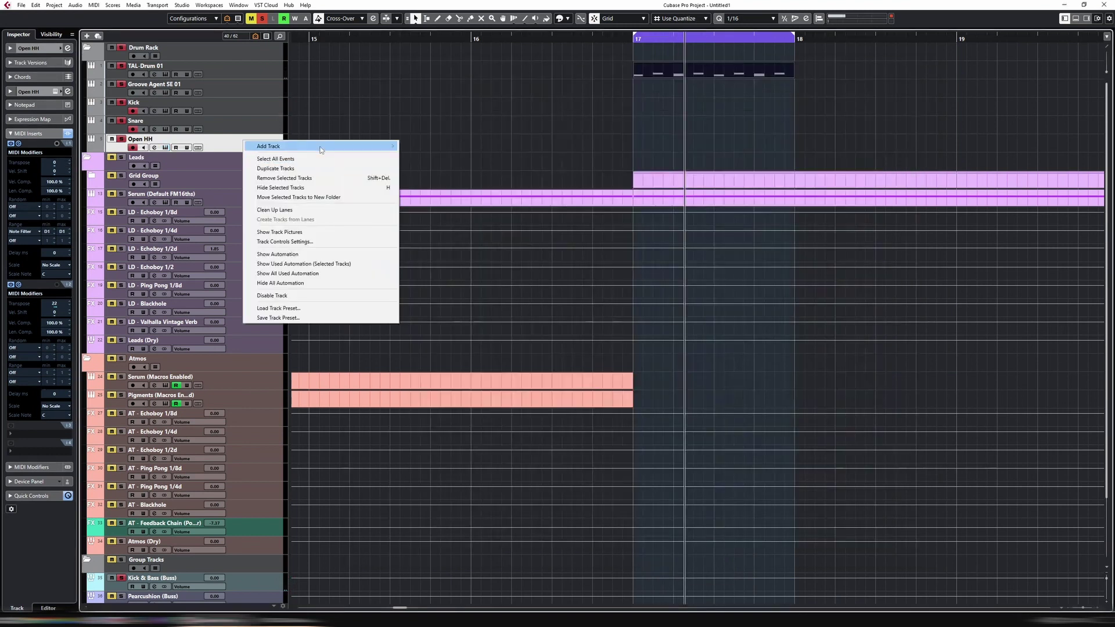
mouse_move(320, 149)
click(458, 154)
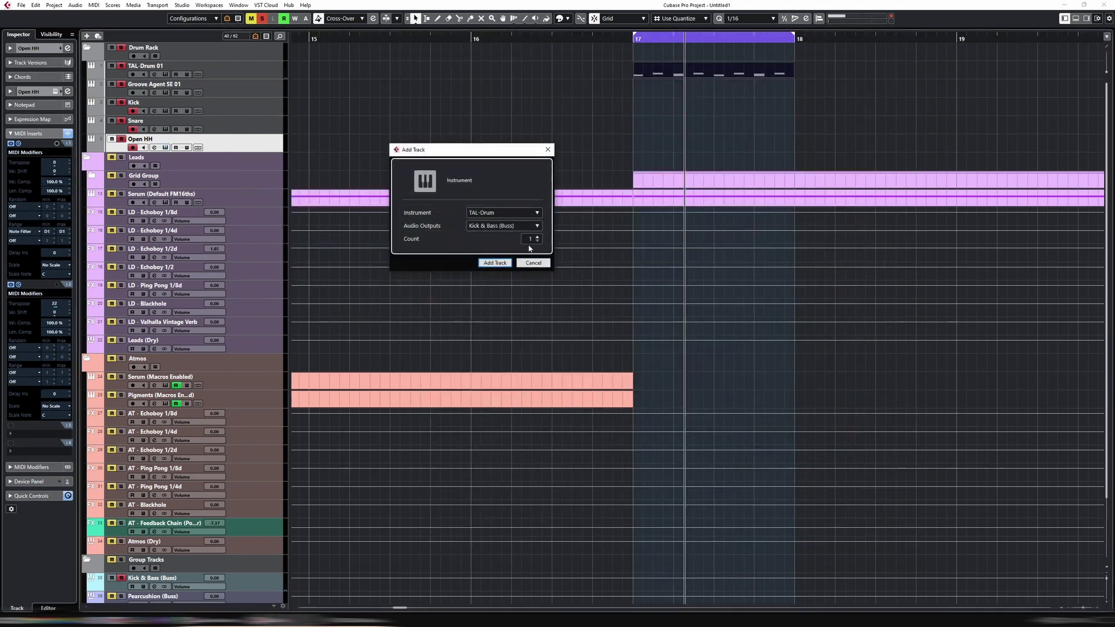
click(510, 219)
text(serum)
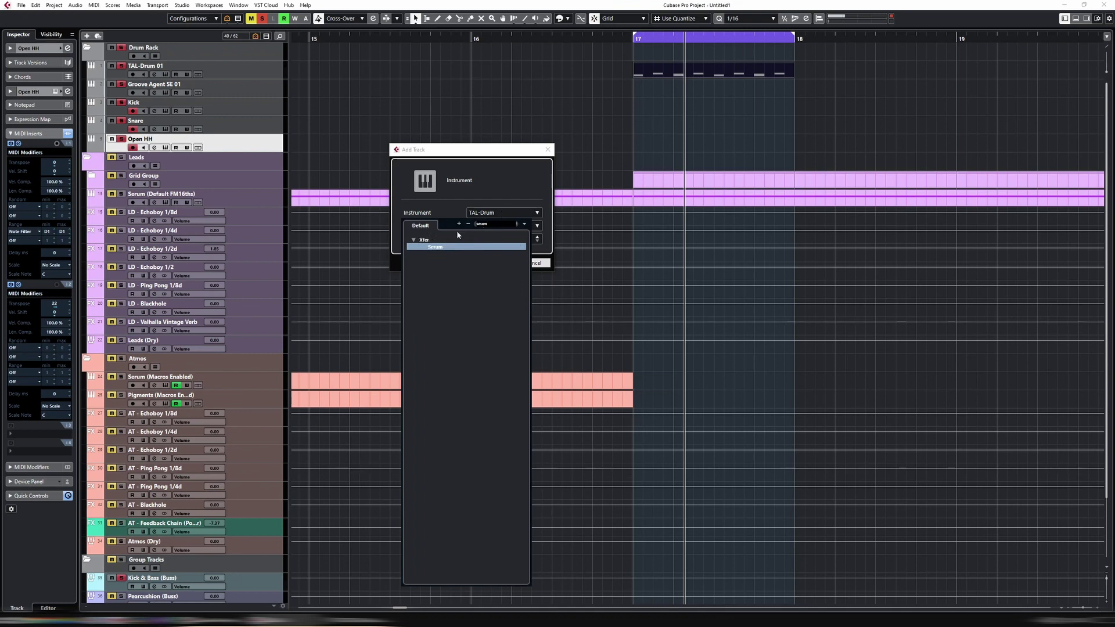
click(445, 247)
click(496, 262)
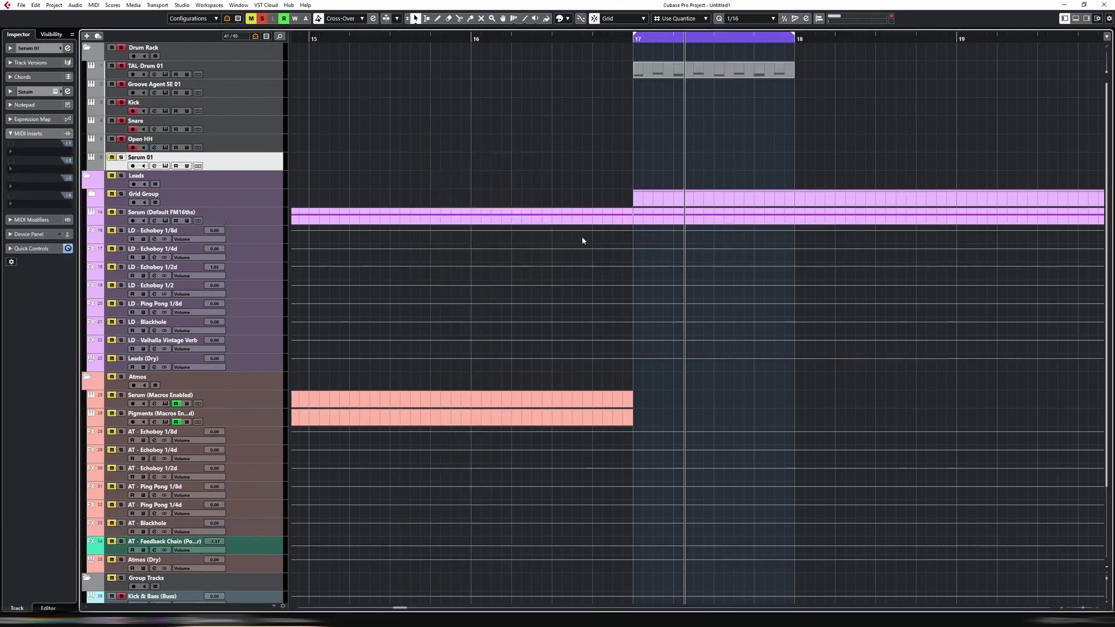
Load the Dream Drops Vol 1 preset BS - Bass 01 into the new Serum and audition two keys on its keyboard.
click(568, 112)
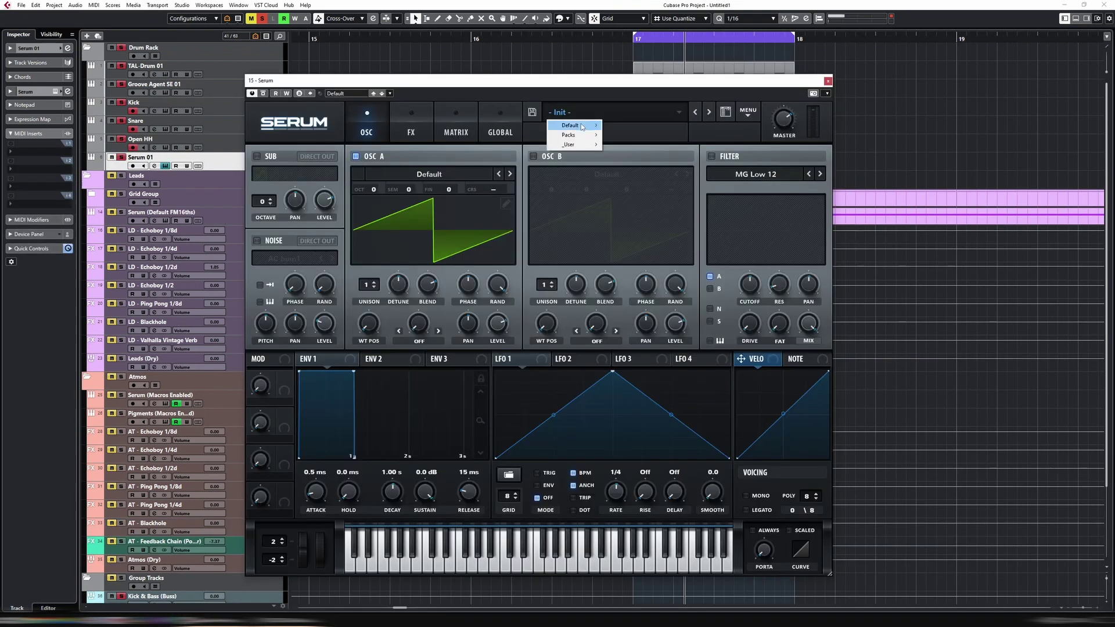
mouse_move(581, 125)
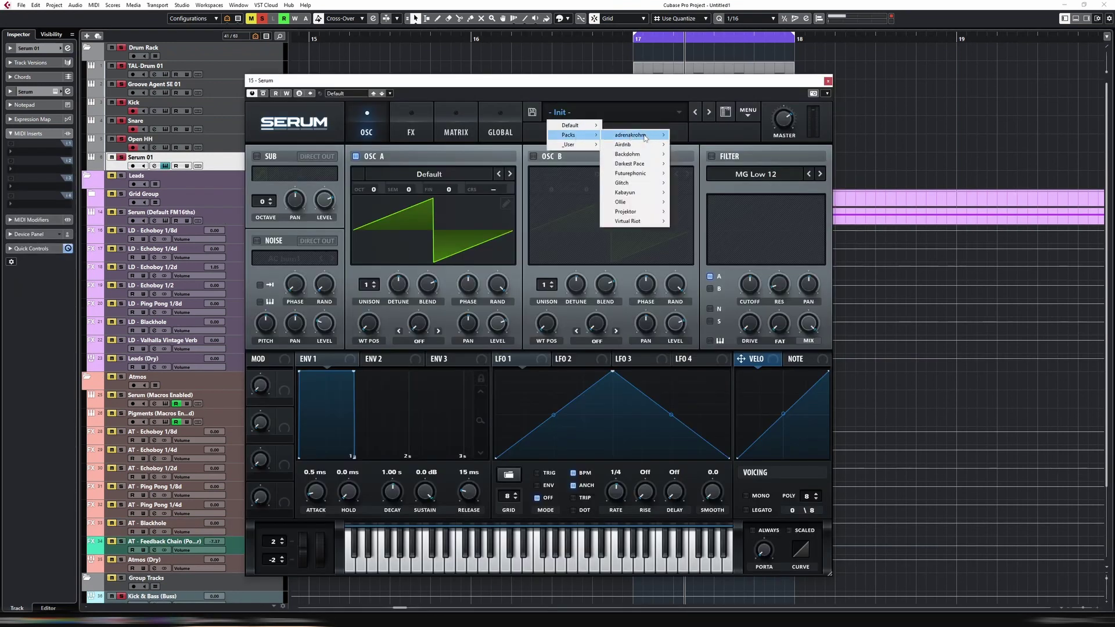
mouse_move(633, 134)
mouse_move(735, 135)
mouse_move(767, 145)
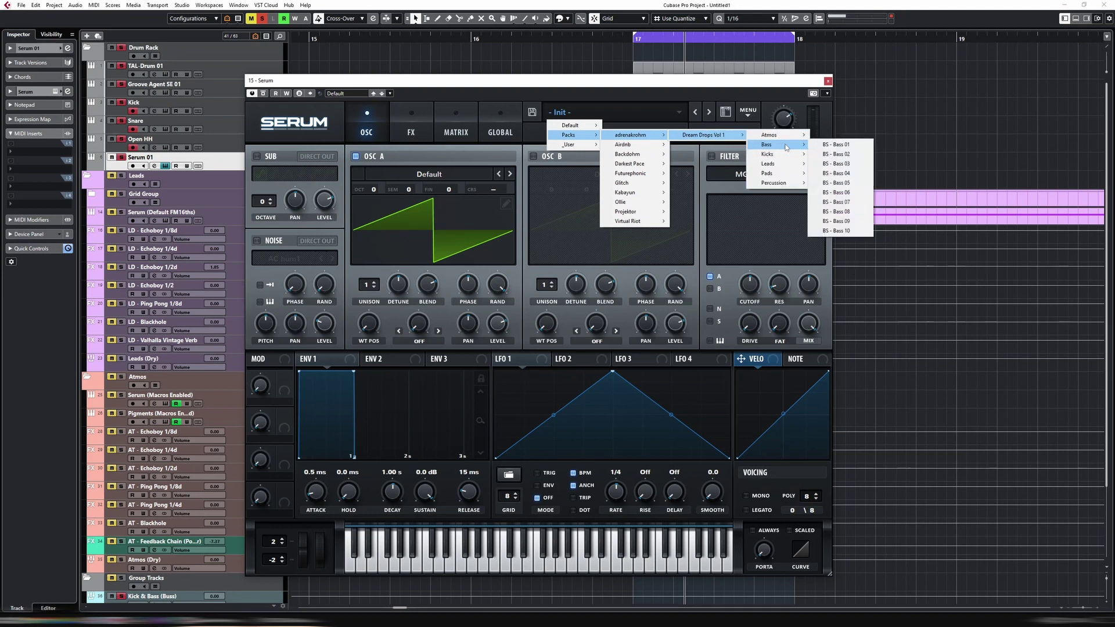
click(827, 145)
click(461, 563)
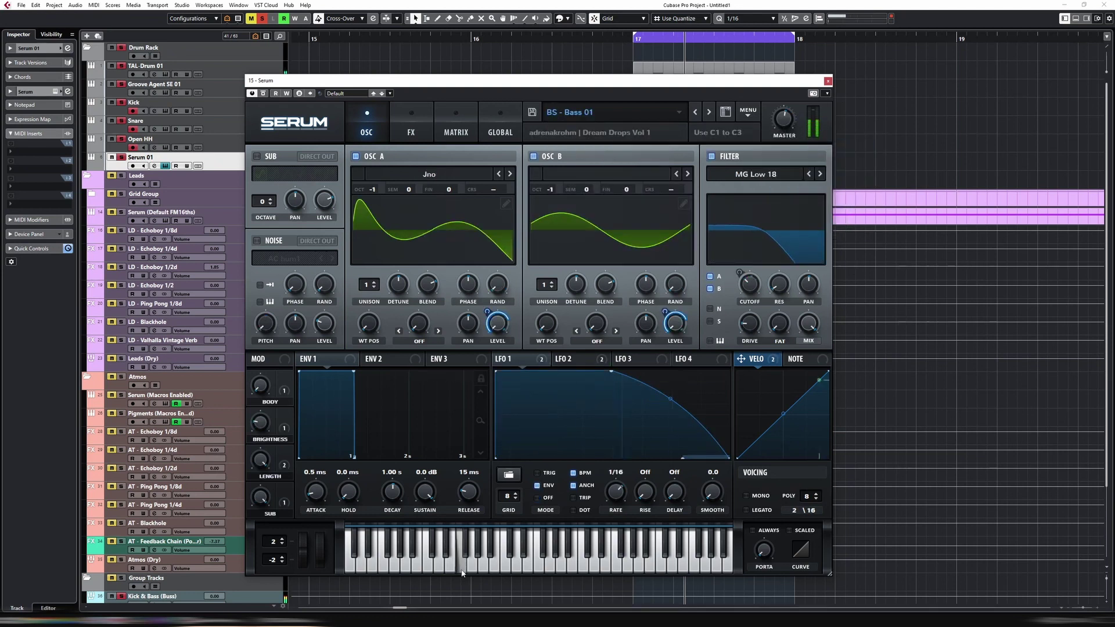
click(397, 566)
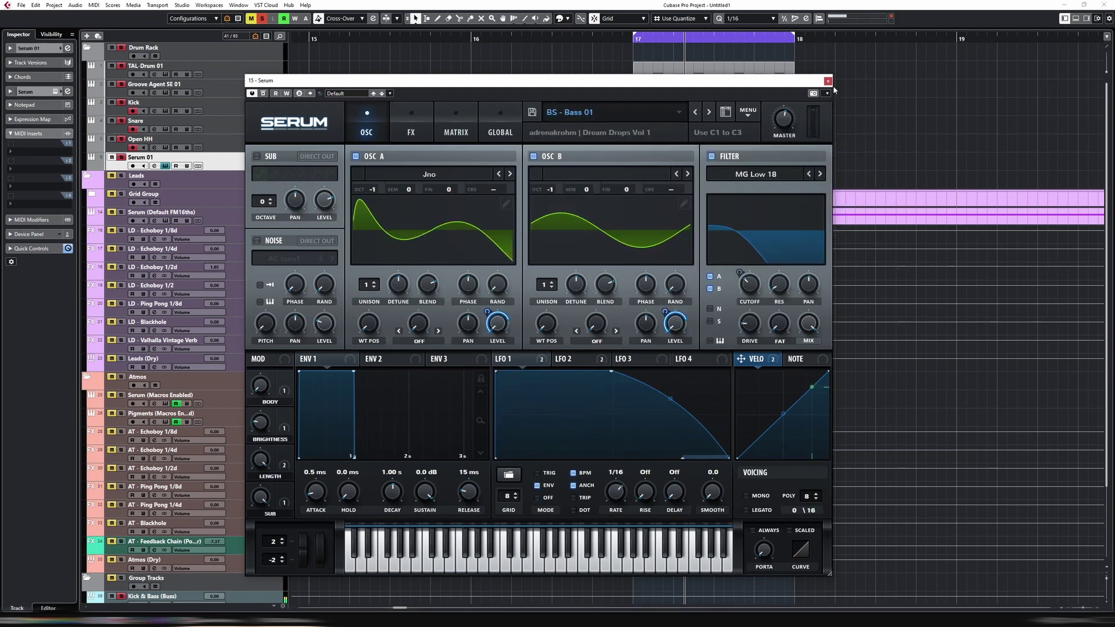
click(827, 81)
Audition pad 4 in the TAL-Drum instrument and close its window.
click(165, 75)
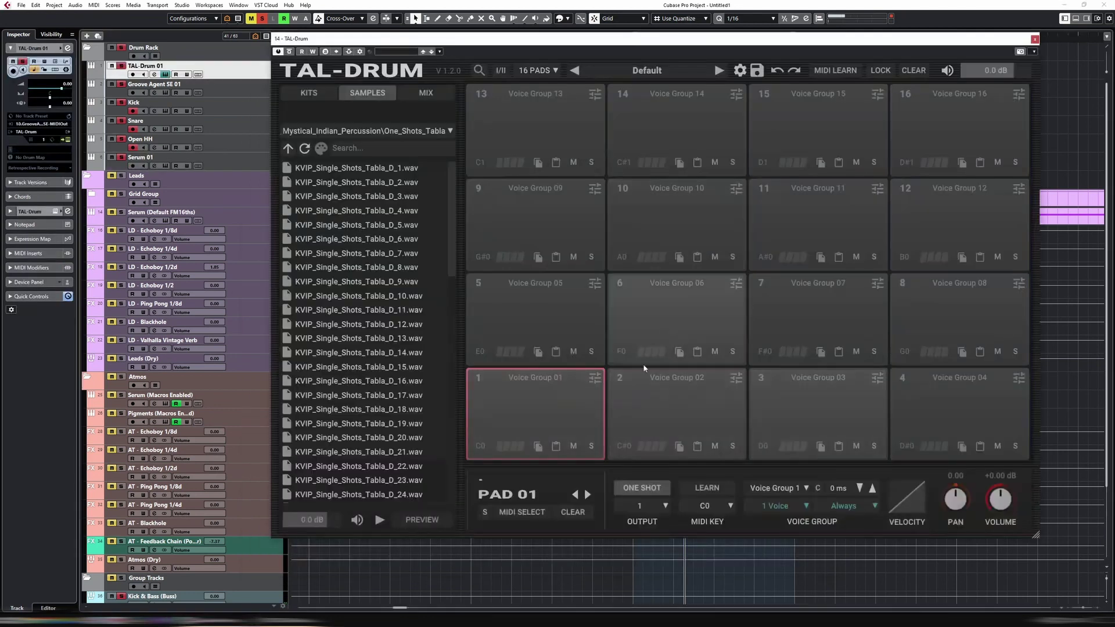
click(923, 454)
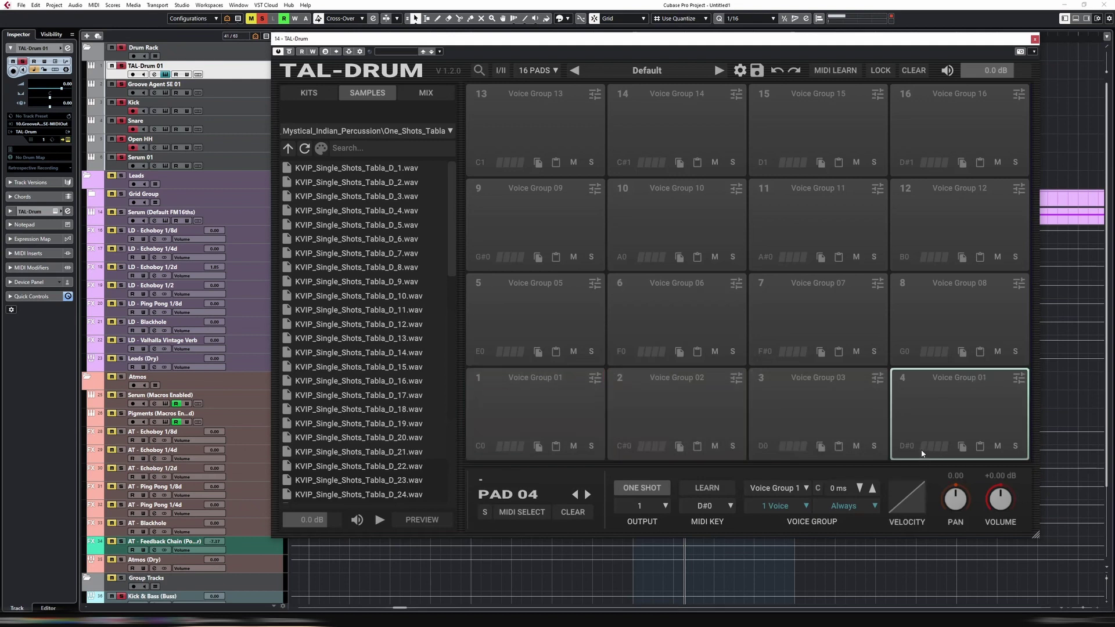
click(1036, 39)
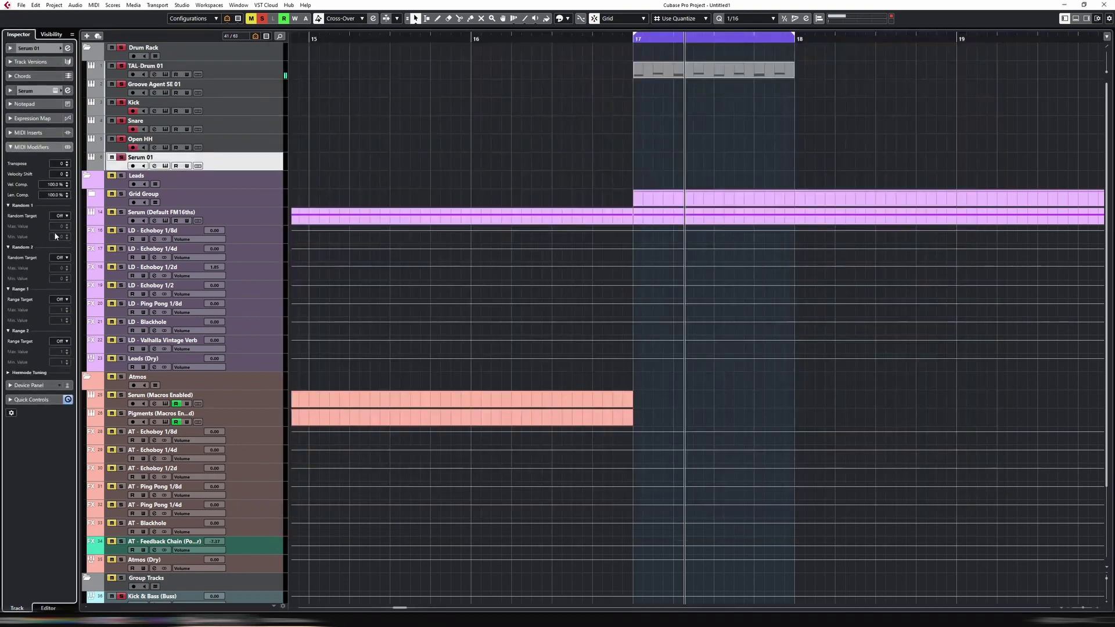
Turn on a Note Filter range in the Serum 01 track's MIDI modifiers and set it to D#1.
click(61, 300)
click(67, 347)
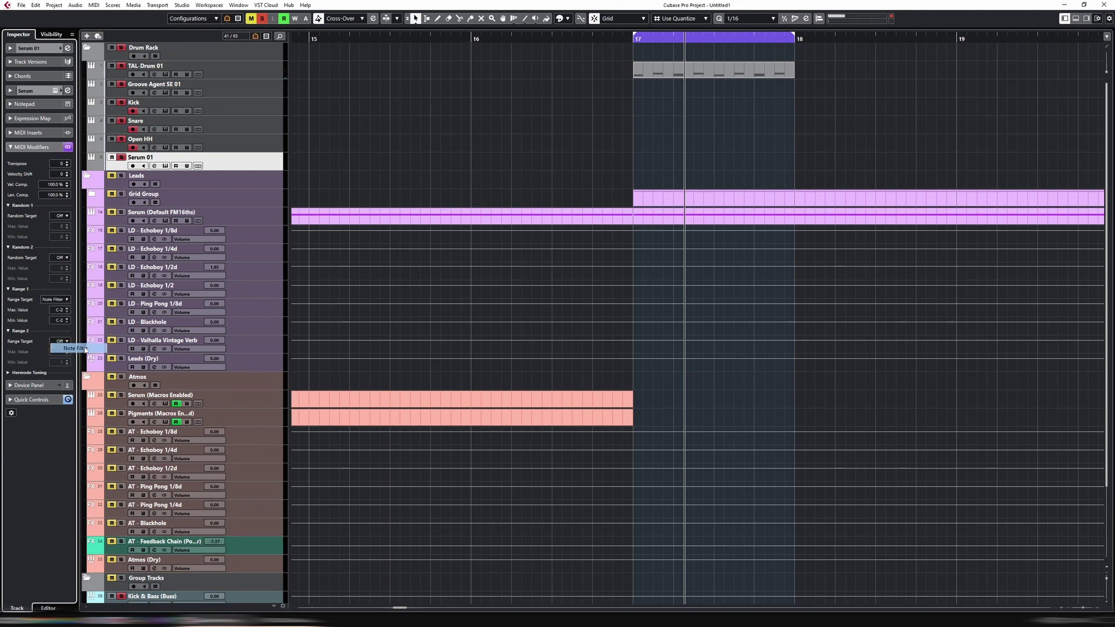
click(62, 309)
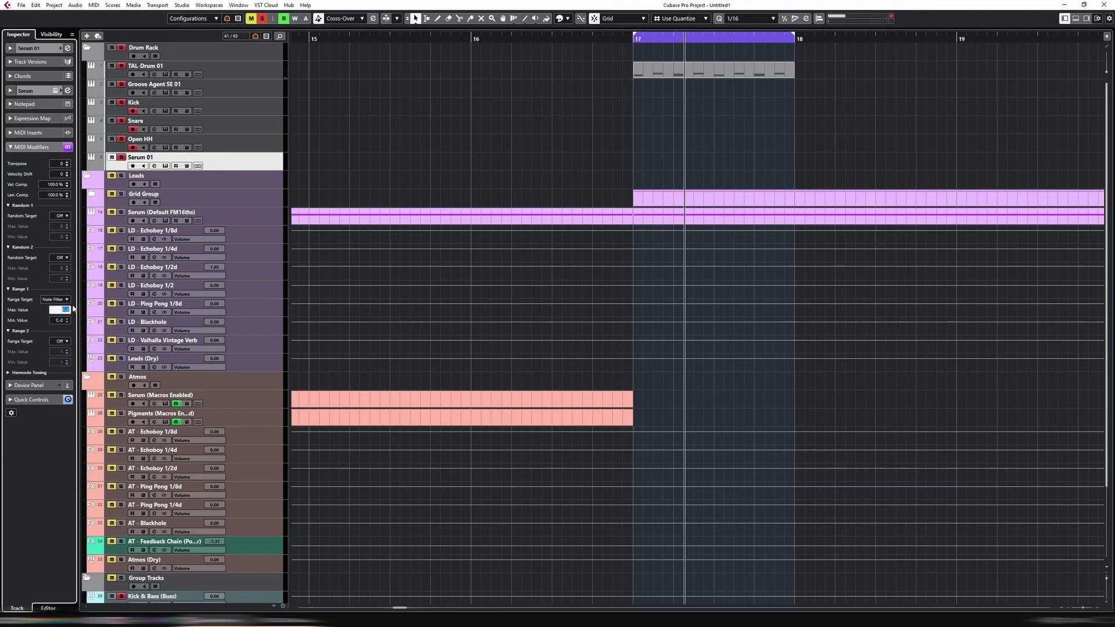
key(BackSpace)
key(Return)
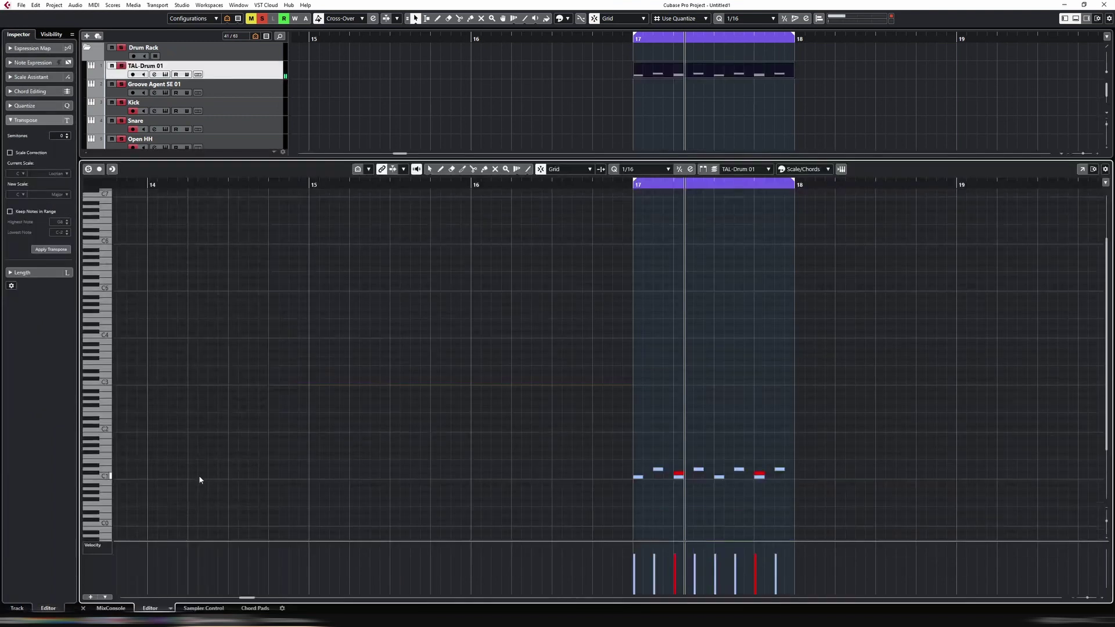
scroll(195, 471, down, 3)
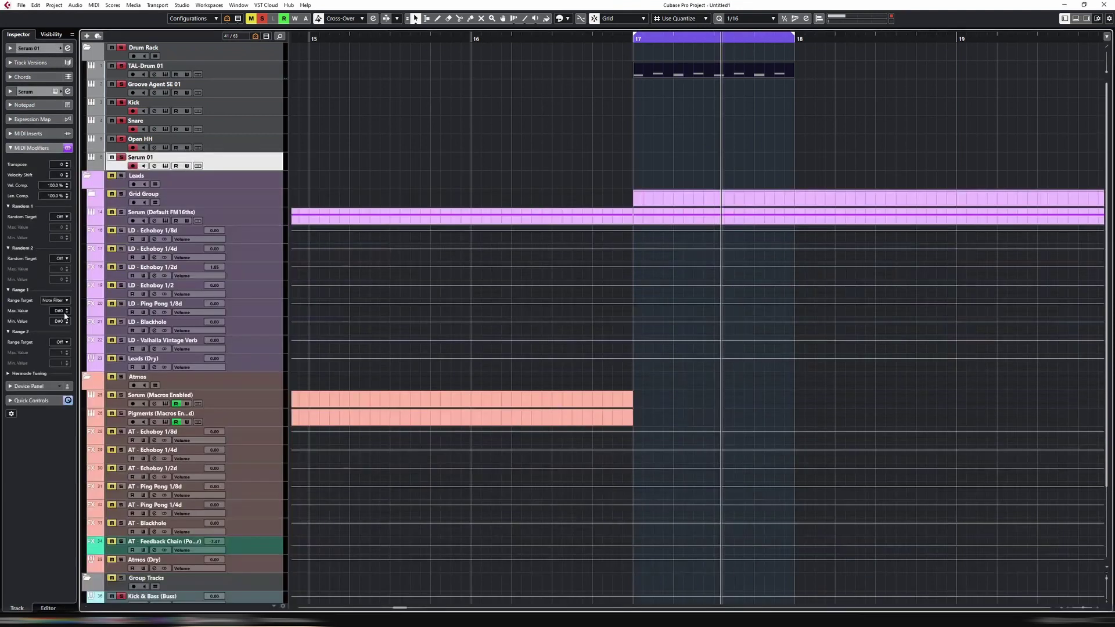
double_click(60, 310)
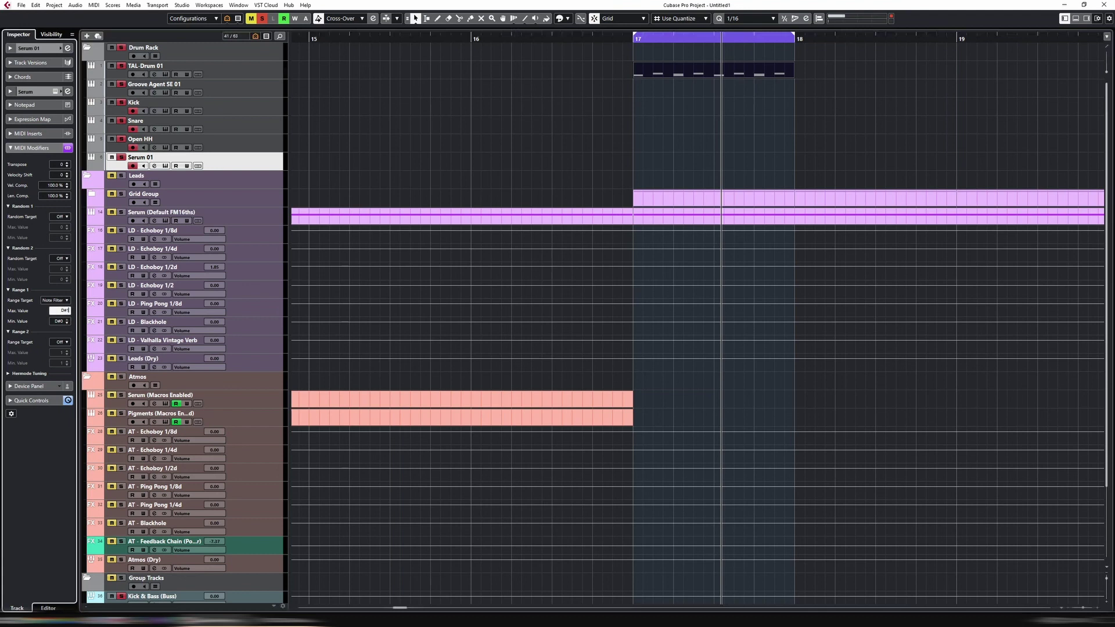
key(Return)
Draw three consecutive sixteenth notes on D#1 after the first kick in the TAL-Drum 01 part of bar 17.
click(233, 72)
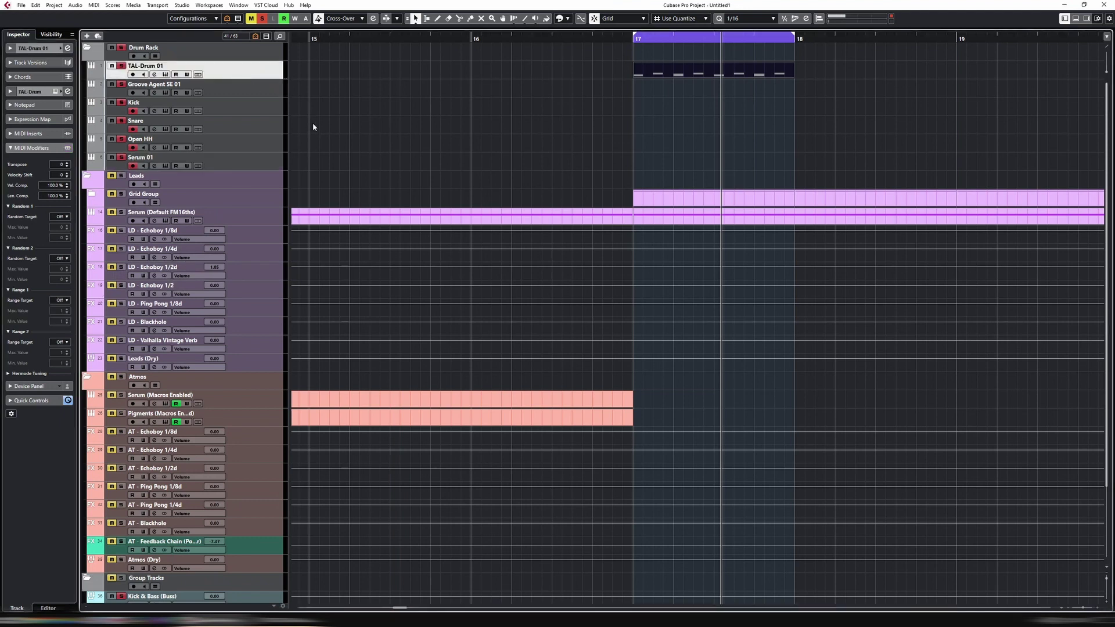
key(Return)
scroll(130, 471, down, 3)
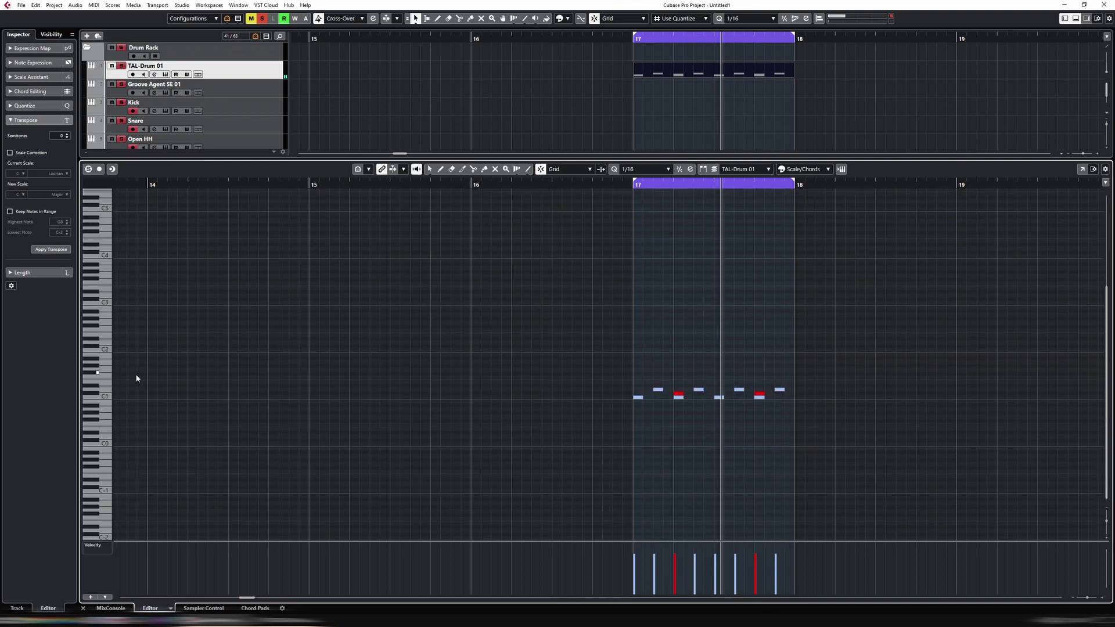
click(97, 391)
key(Return)
key(Return)
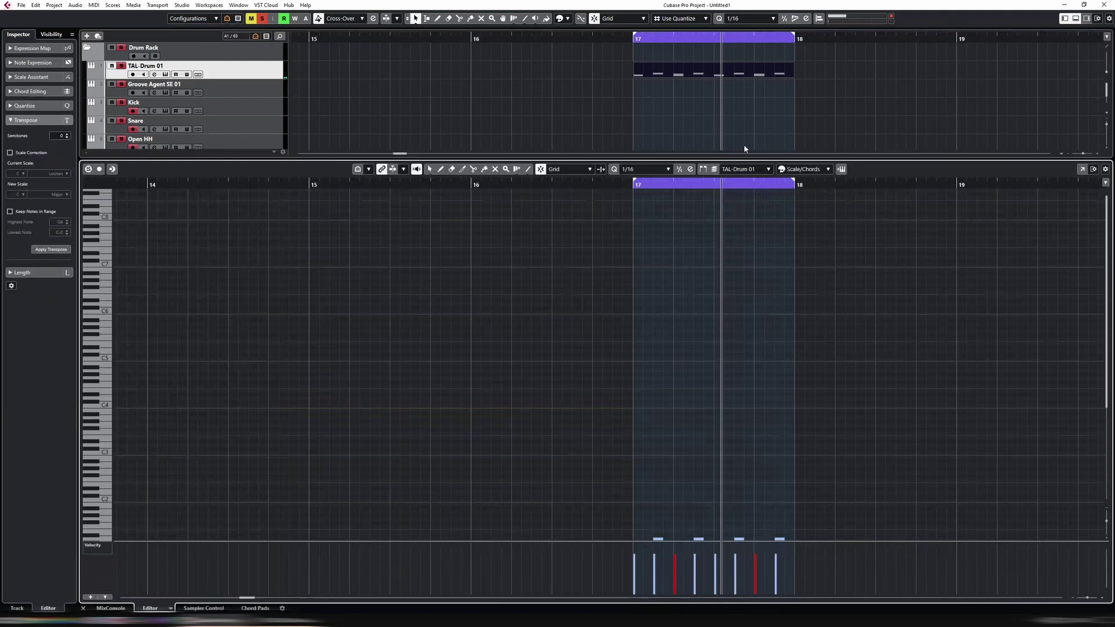
key(8)
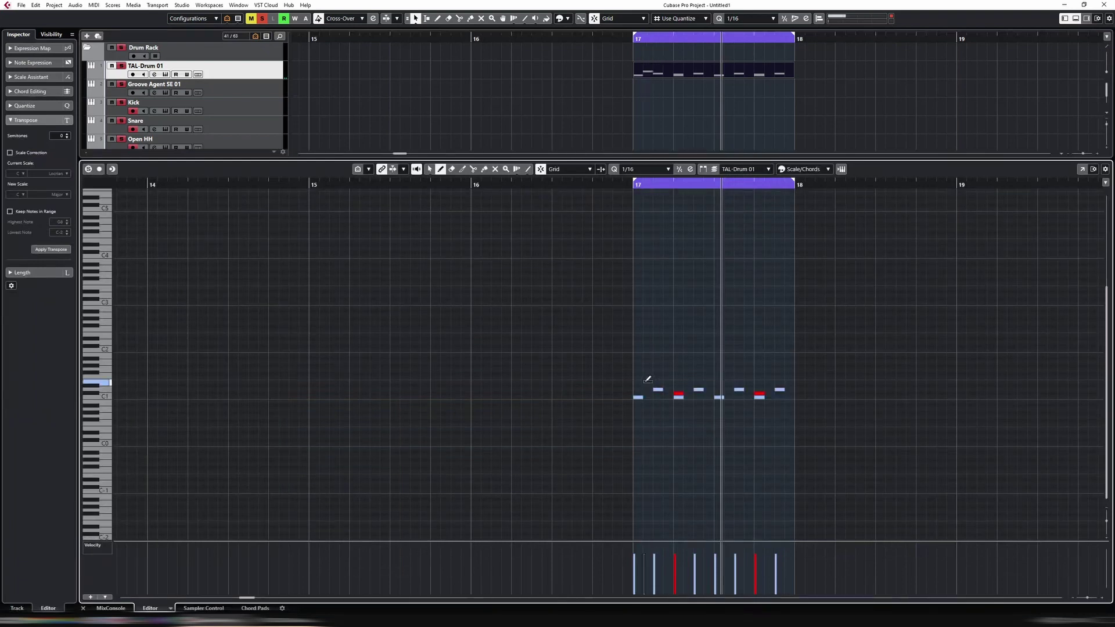
click(648, 382)
key(Down)
key(ctrl+d)
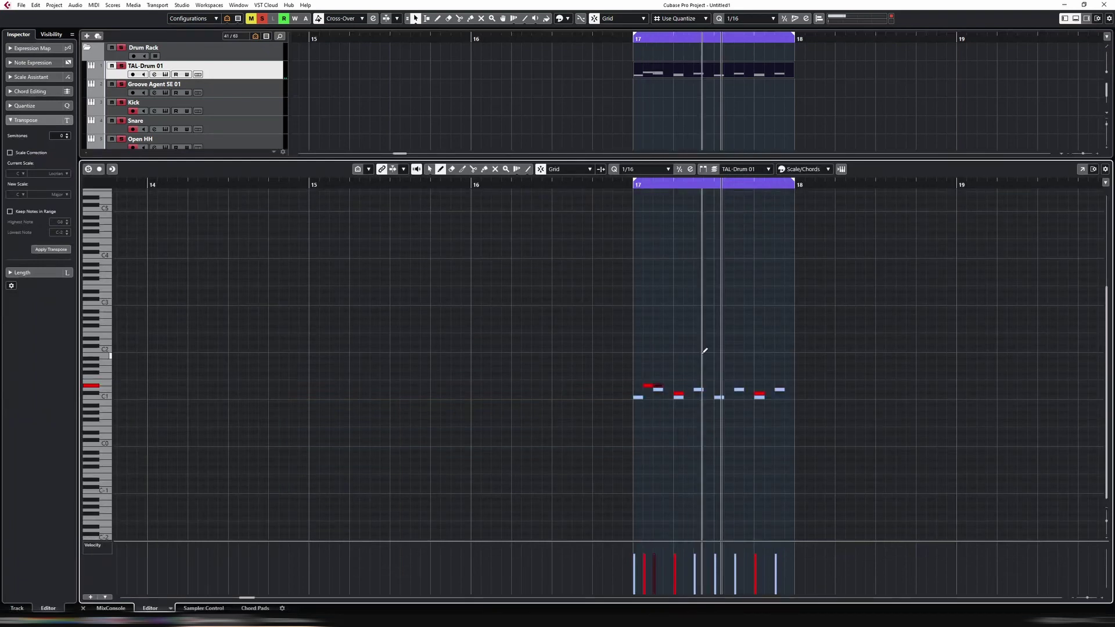
key(ctrl+d)
Repeat the three D#1 notes on the remaining three beats of bar 17 and close the key editor.
key(1)
drag(631, 370, 683, 395)
key(alt+d)
key(alt+d)
key(alt+d)
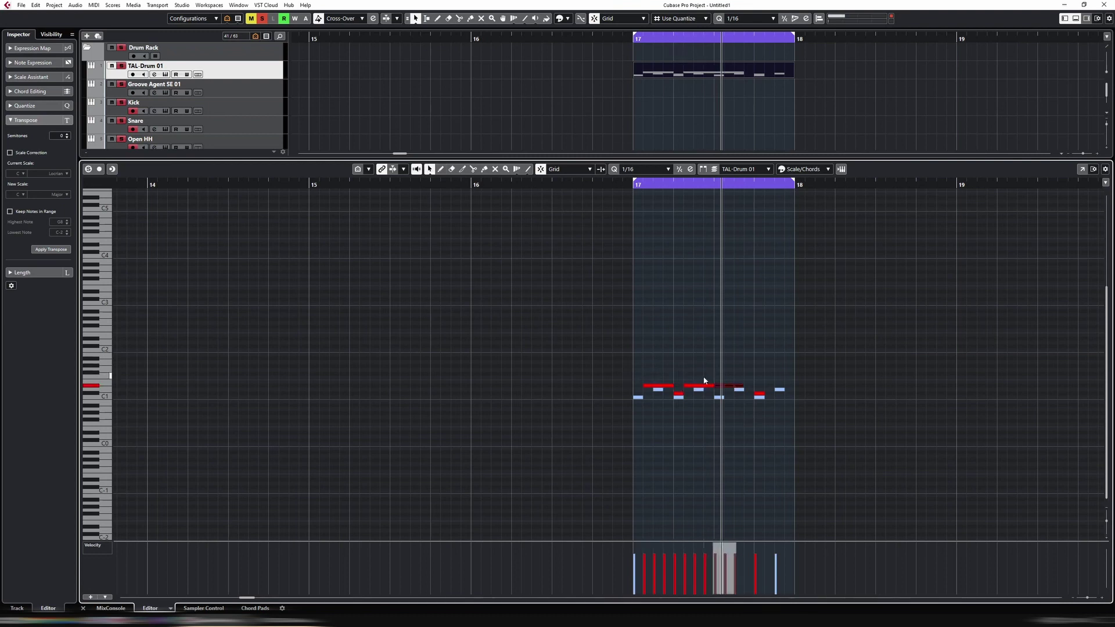
key(ctrl+e)
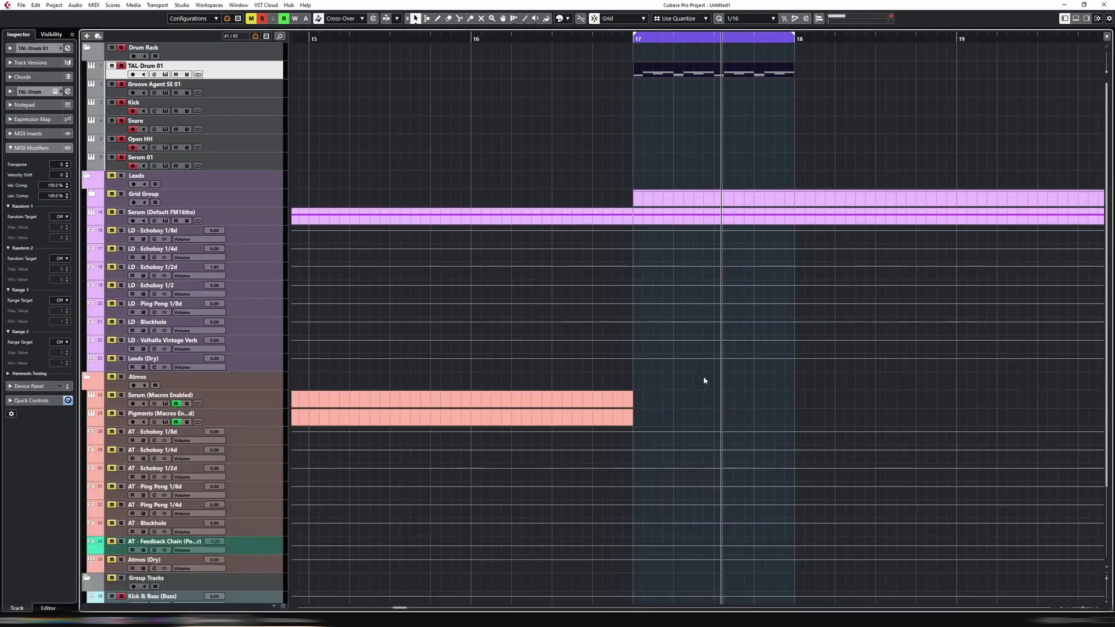
Play the loop with the bass notes and open the Serum 01 track's instrument.
key(space)
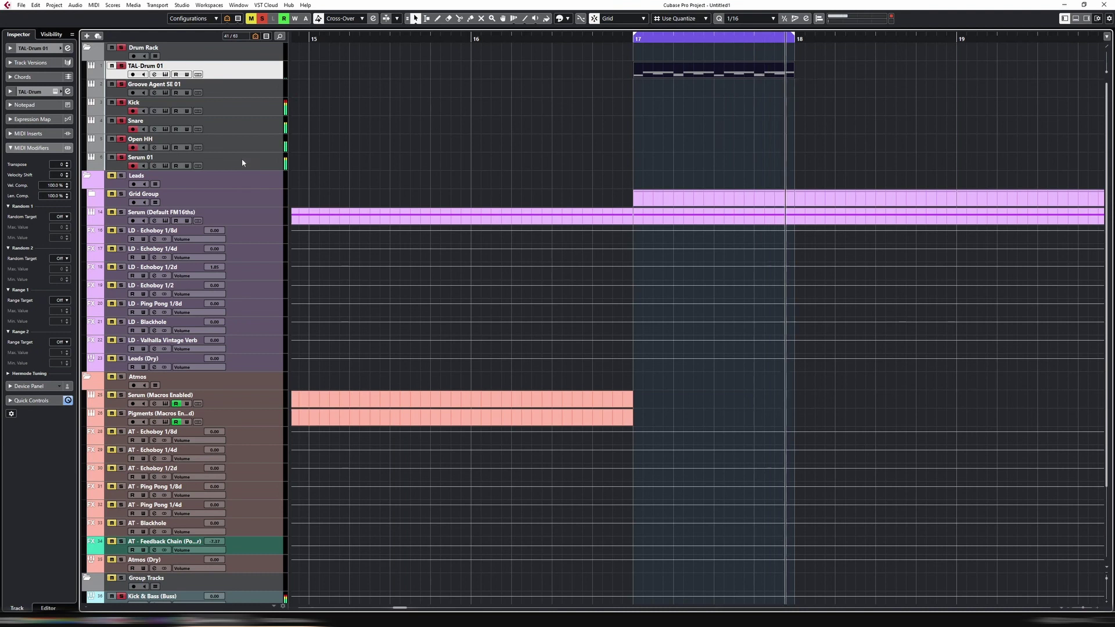
click(165, 166)
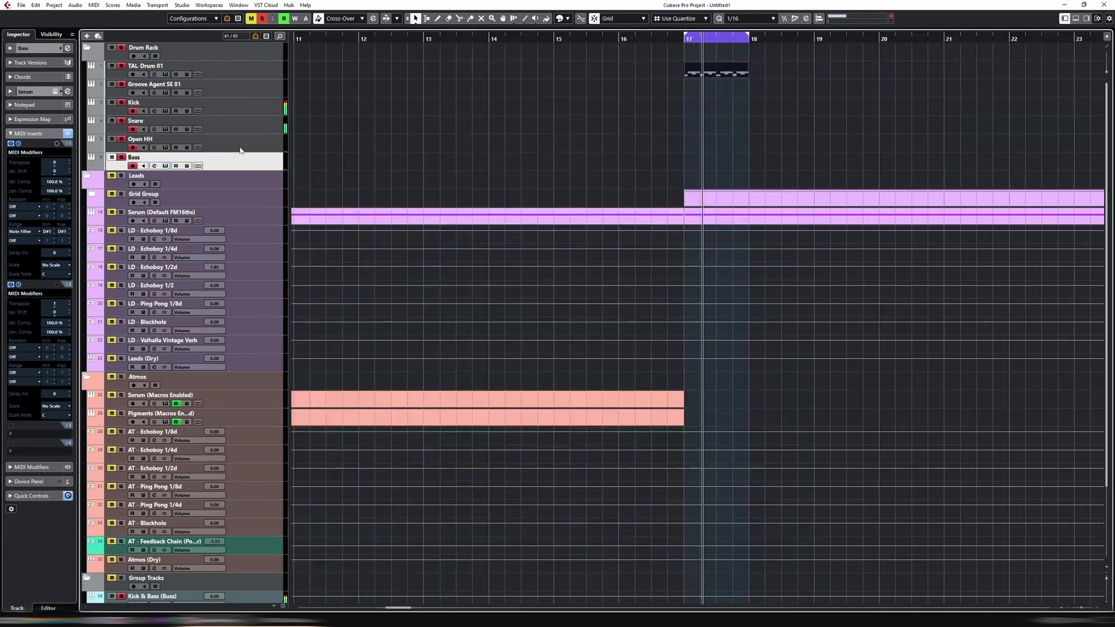
Open TAL-Drum and audition pads 1 to 4 repeatedly to hear the kick, snare, open hi-hat and bass tracks they trigger.
click(254, 53)
click(166, 74)
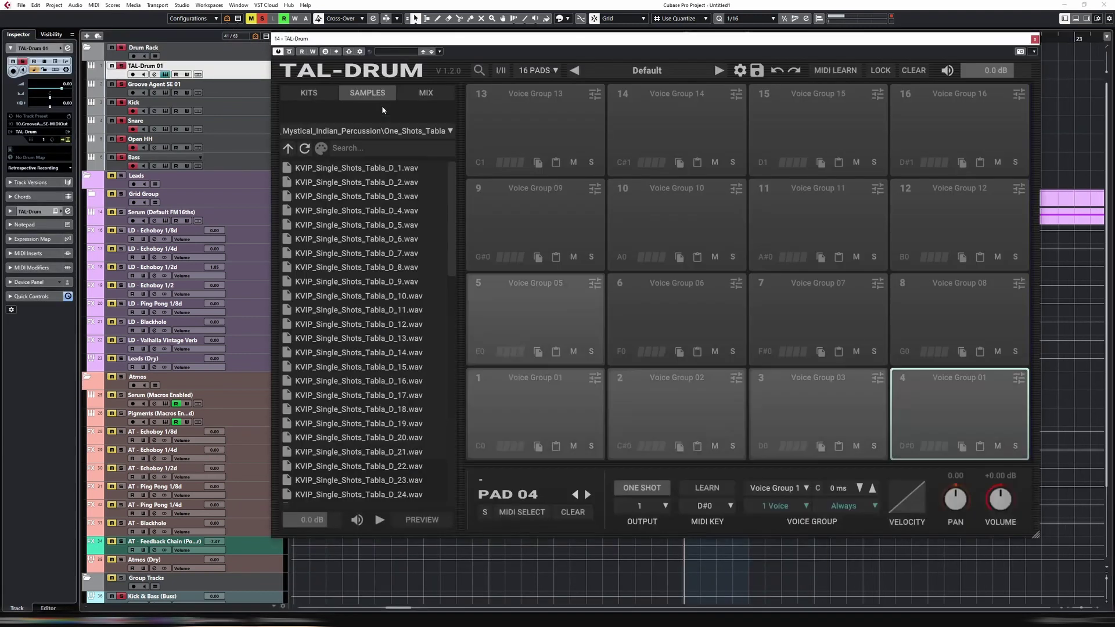
click(535, 428)
click(676, 427)
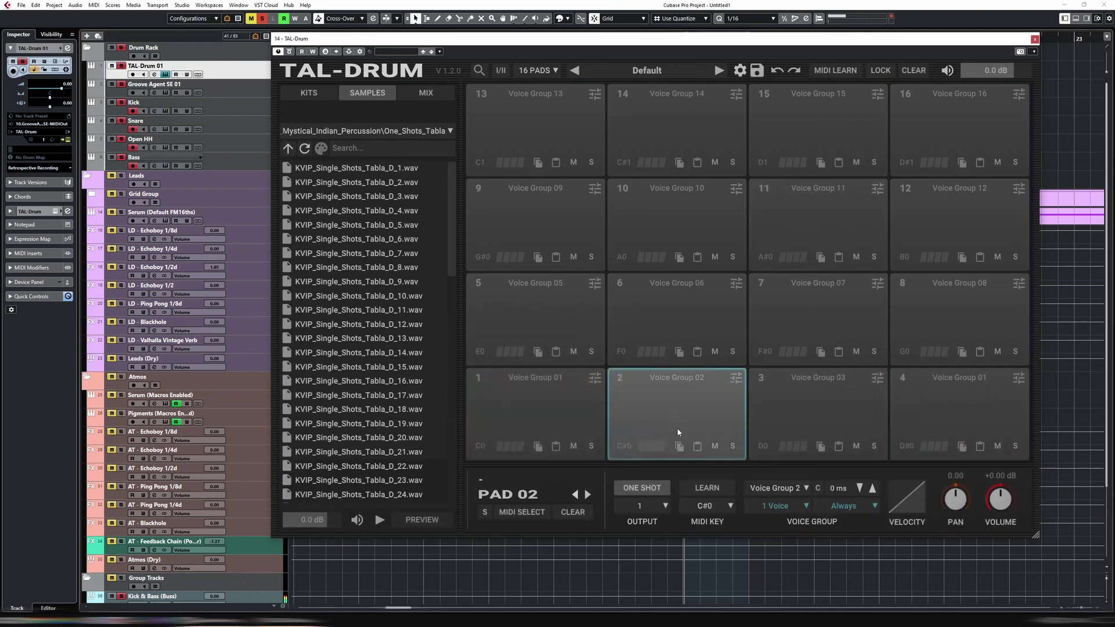
click(799, 426)
click(1005, 416)
click(562, 419)
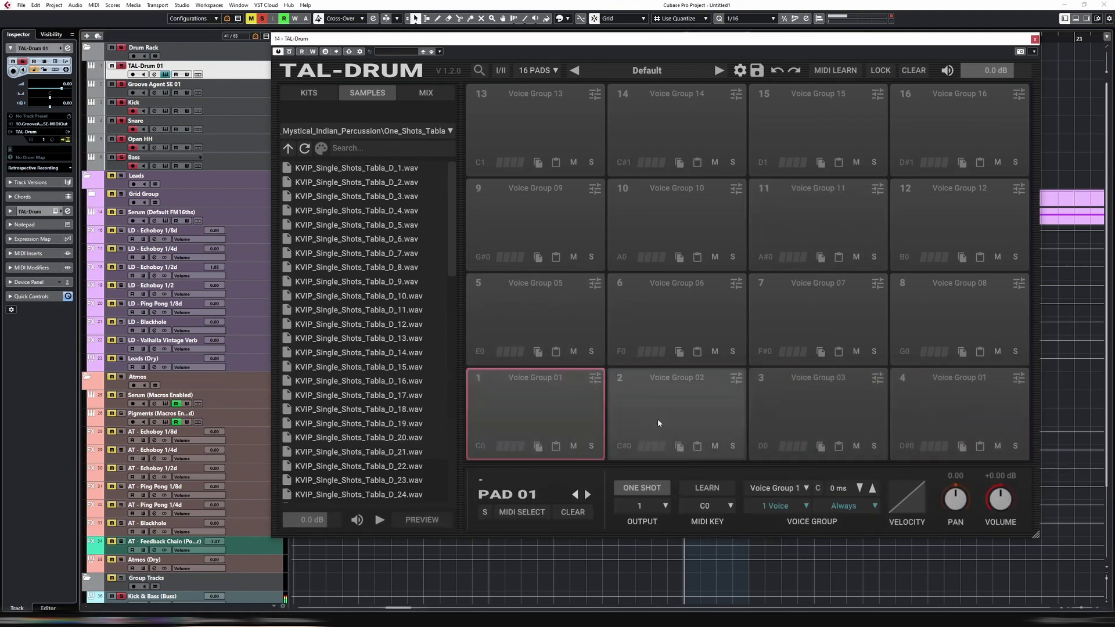
click(662, 428)
click(825, 429)
click(903, 424)
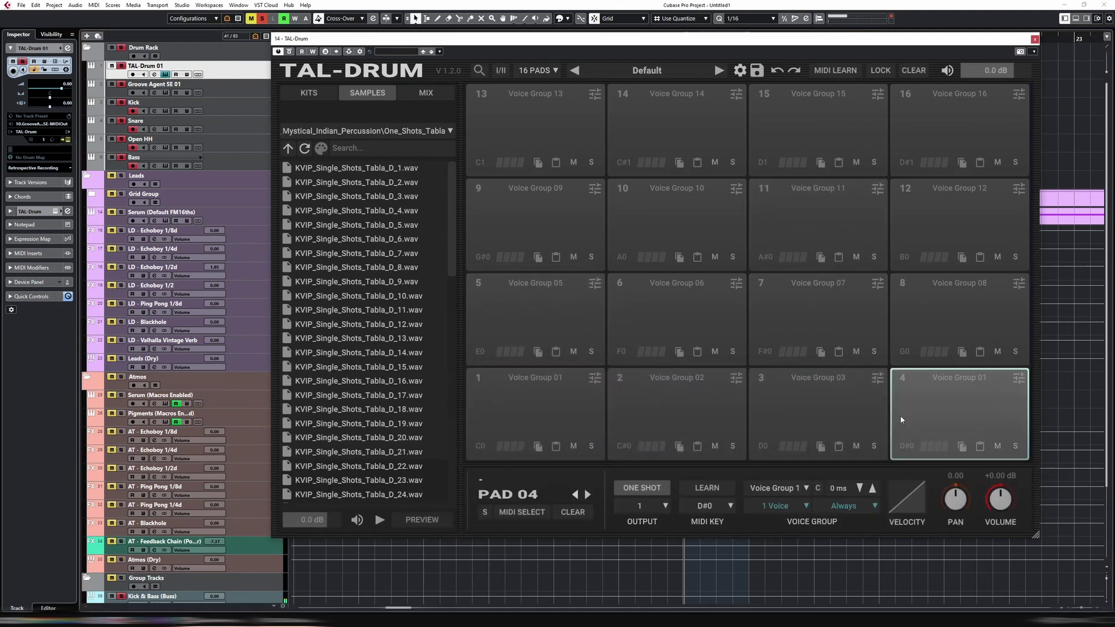
click(562, 416)
click(723, 428)
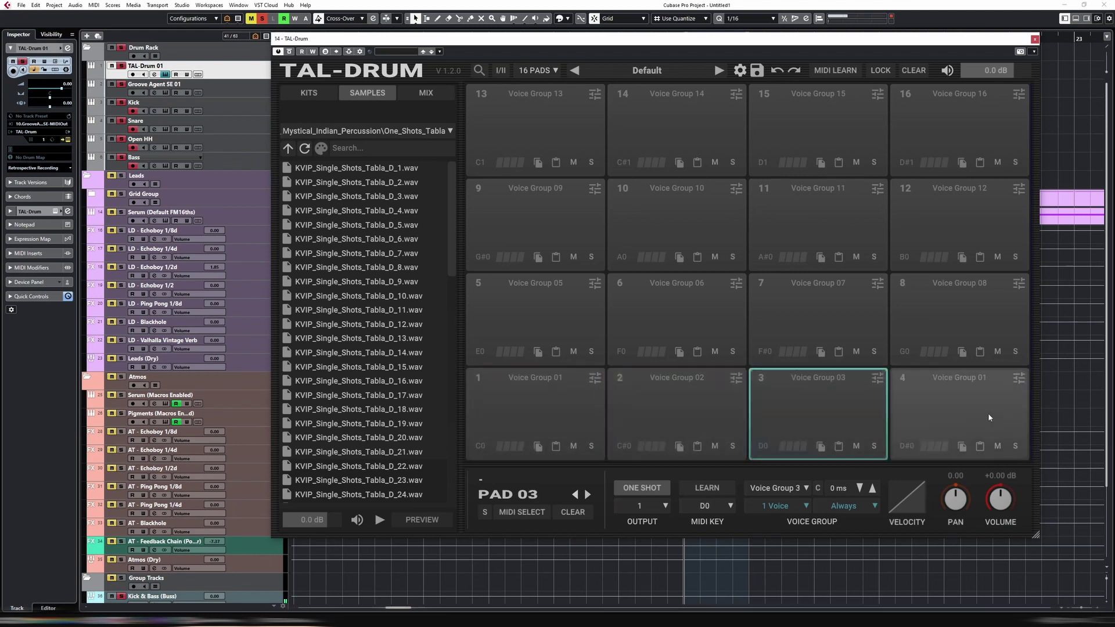
click(989, 417)
Look at the Make Chromatic options for TAL-Drum pad 4 without applying them.
right_click(934, 403)
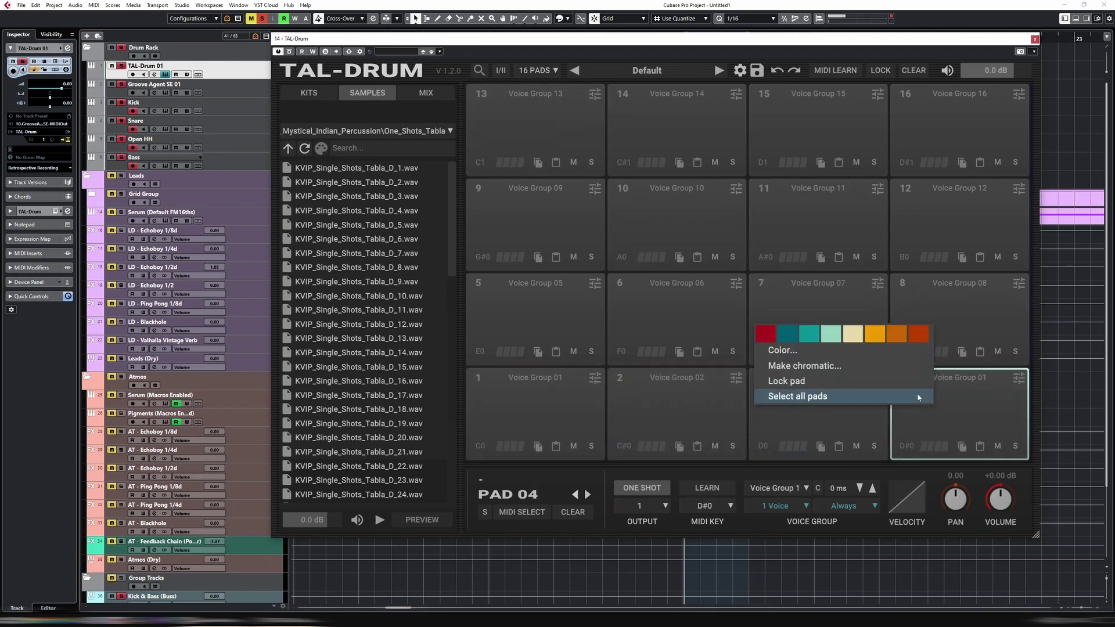
click(809, 367)
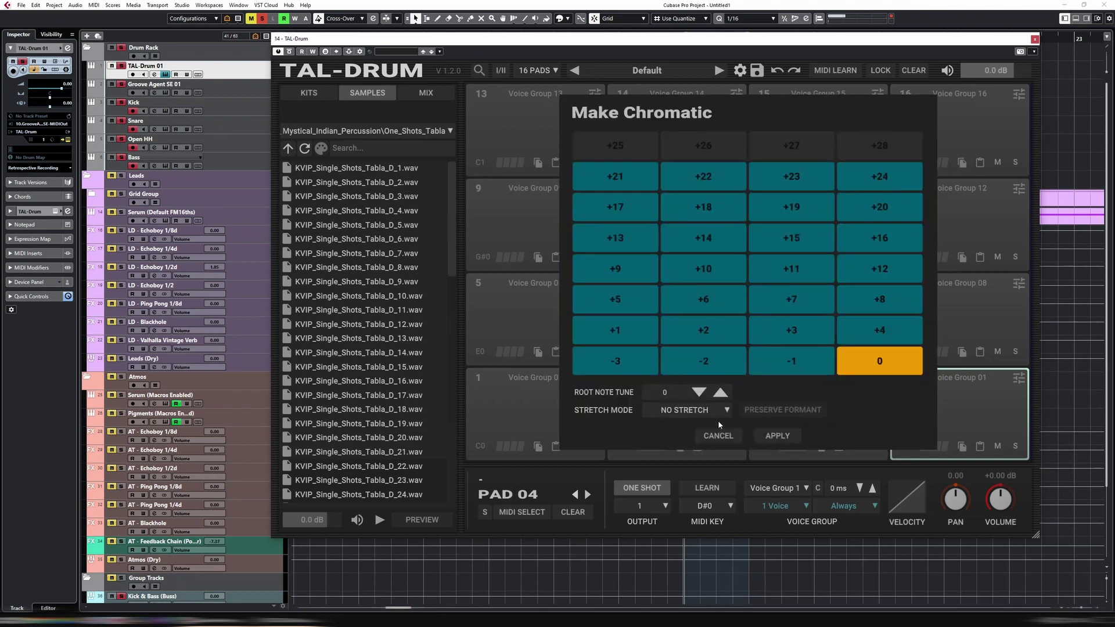
click(721, 435)
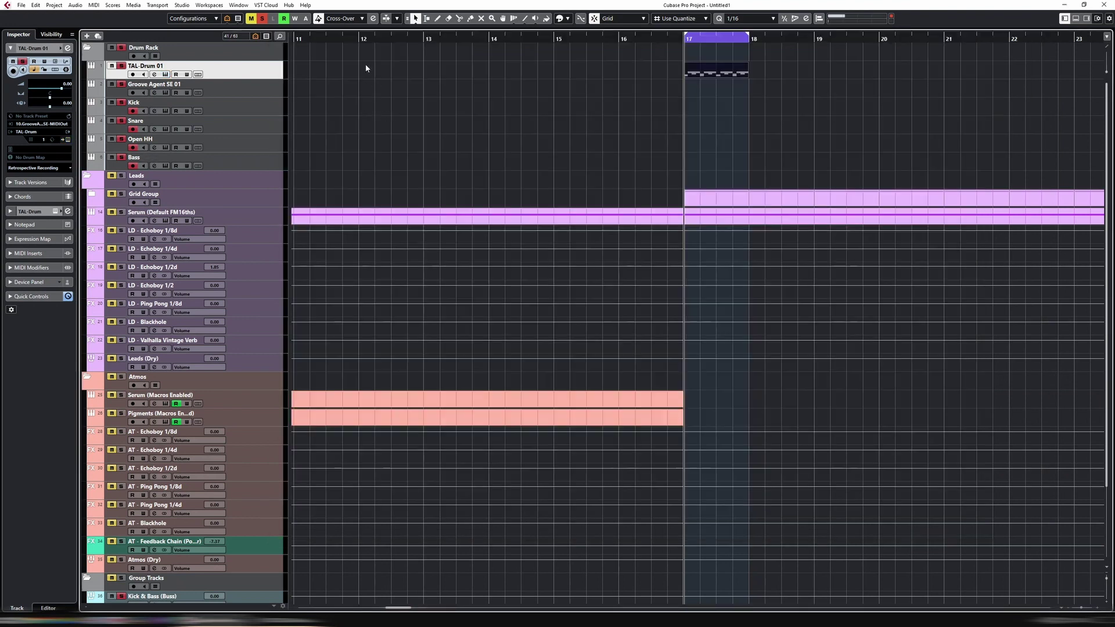
Delete the Groove Agent SE 01 track, and collapse and re-expand the Drum Rack folder.
click(247, 90)
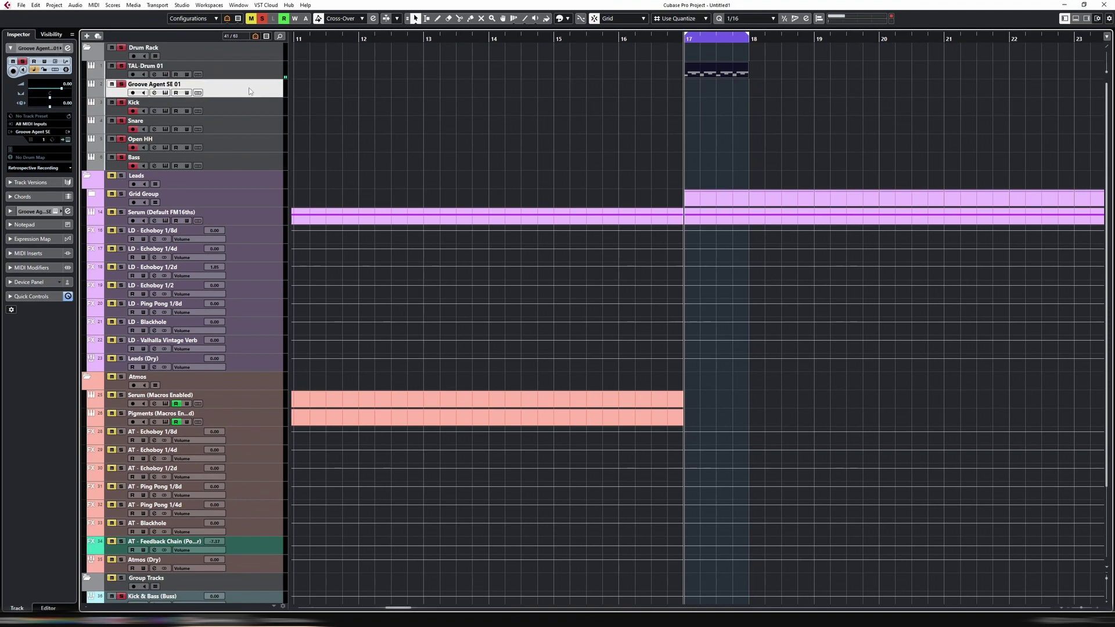
key(Delete)
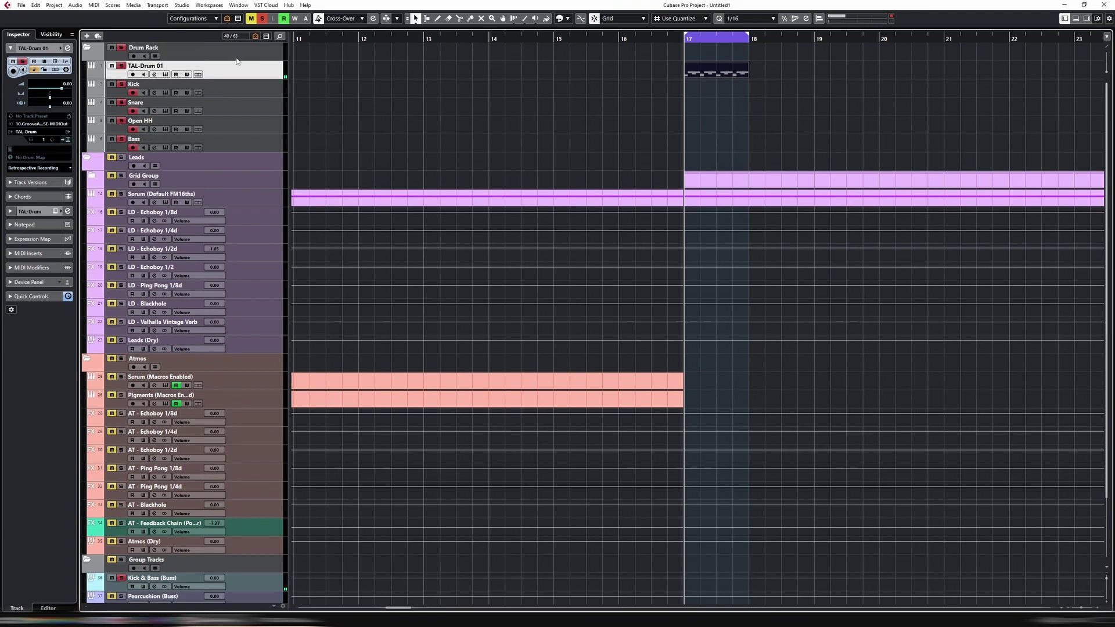
click(237, 57)
click(89, 50)
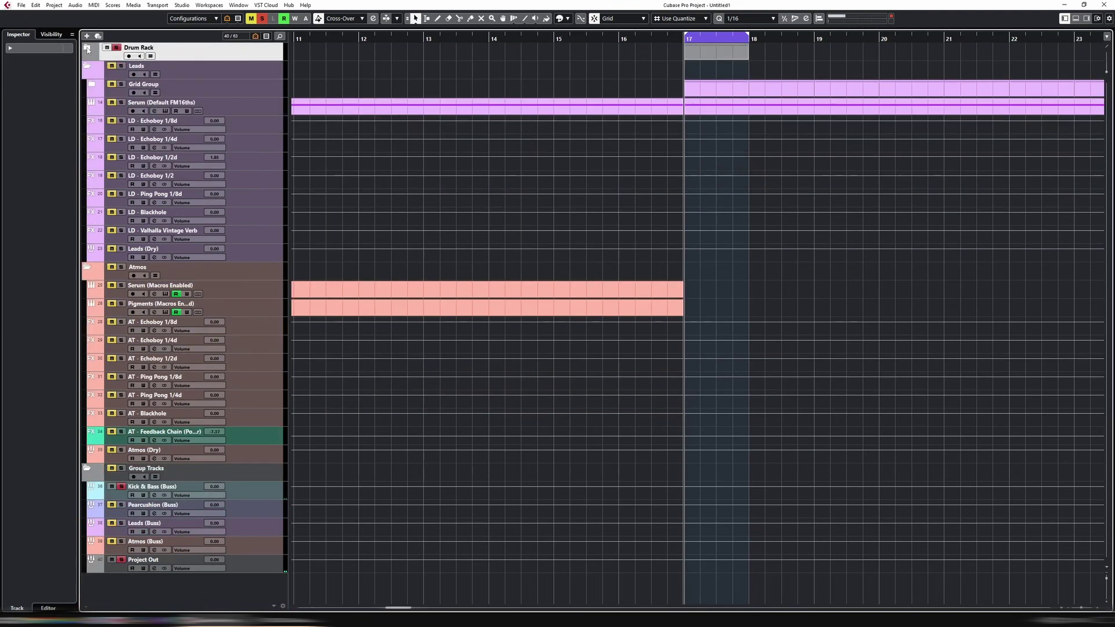
click(88, 50)
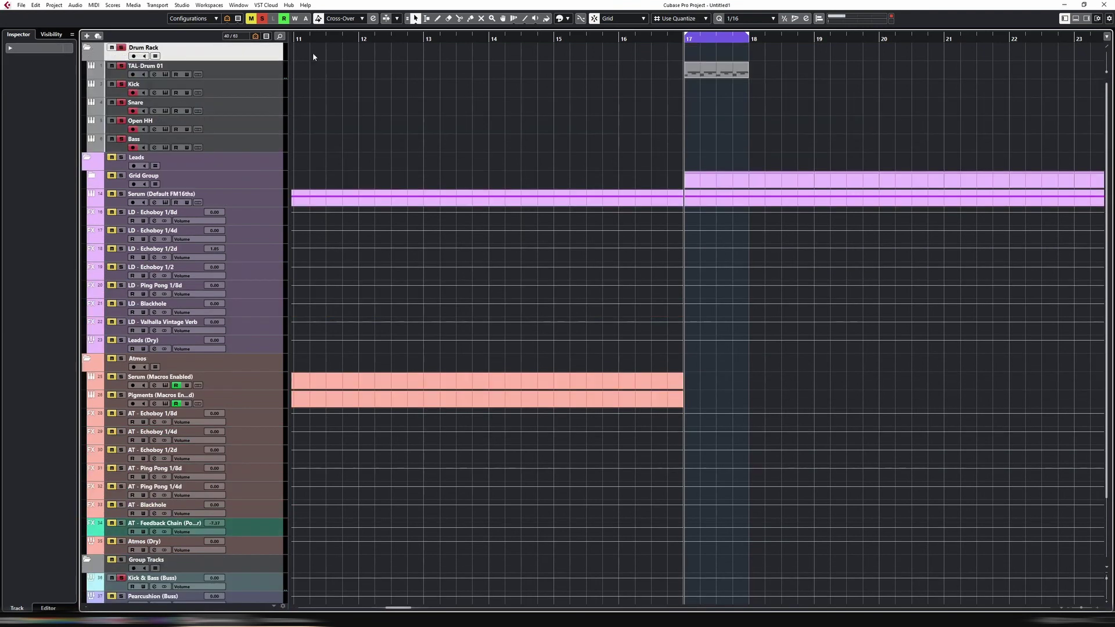
Play the bar 17 loop through the drum rack and view the TAL-Drum 01 track's instrument pads, closing the instrument again.
key(space)
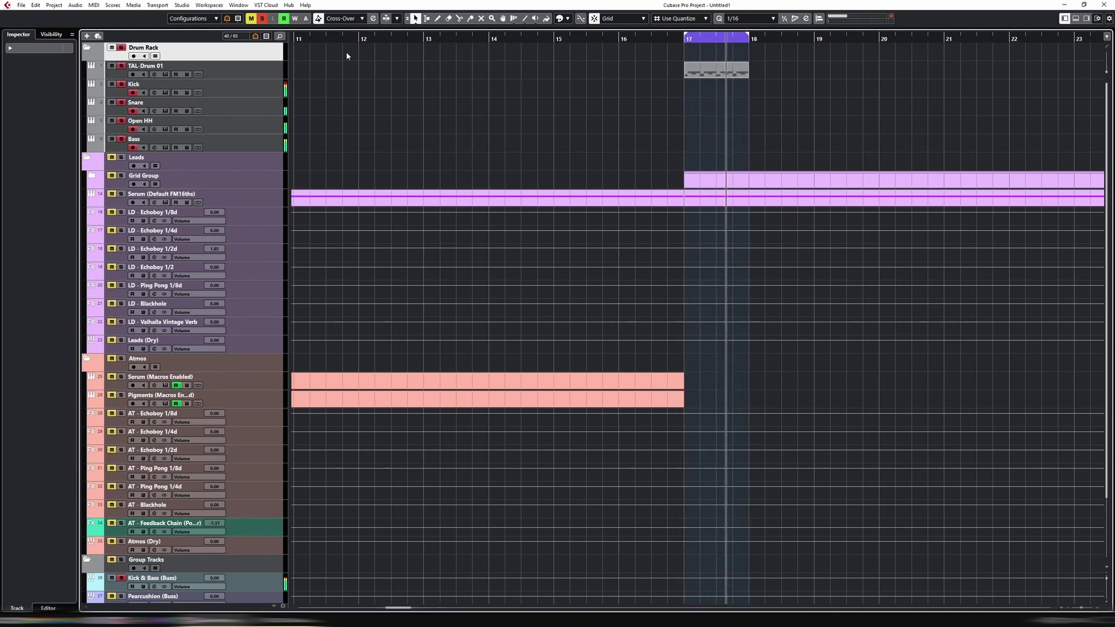
click(243, 69)
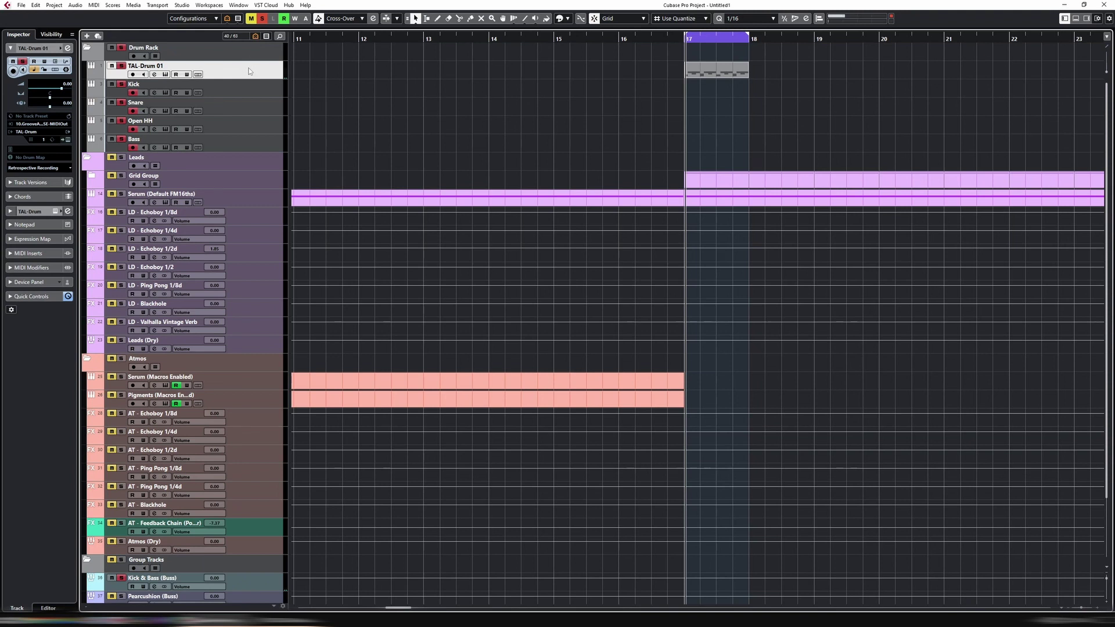
click(165, 74)
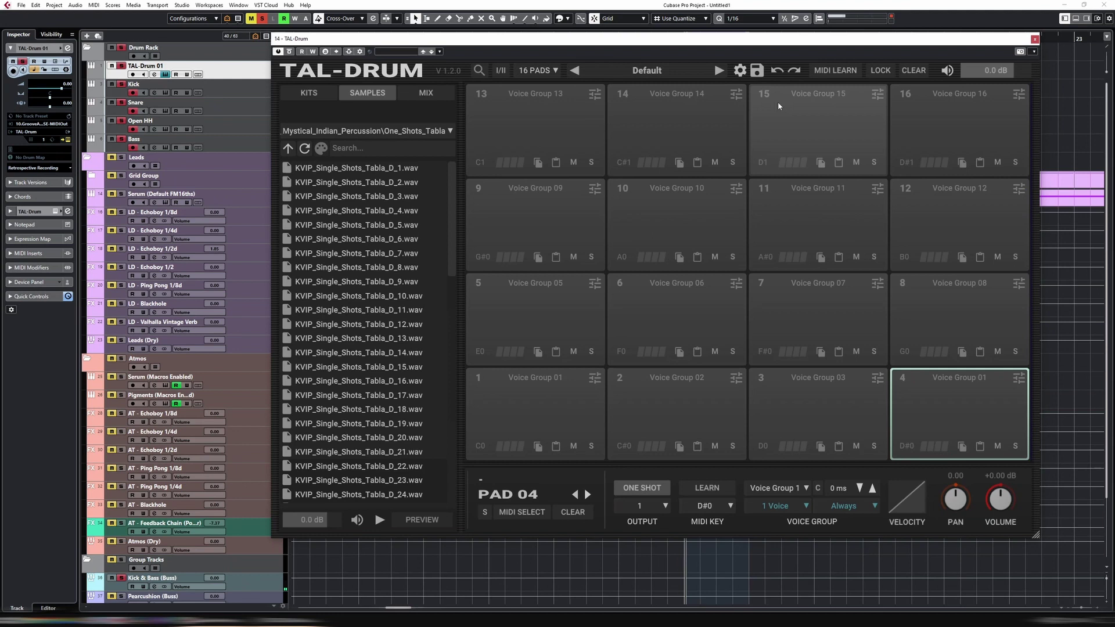
key(ctrl+w)
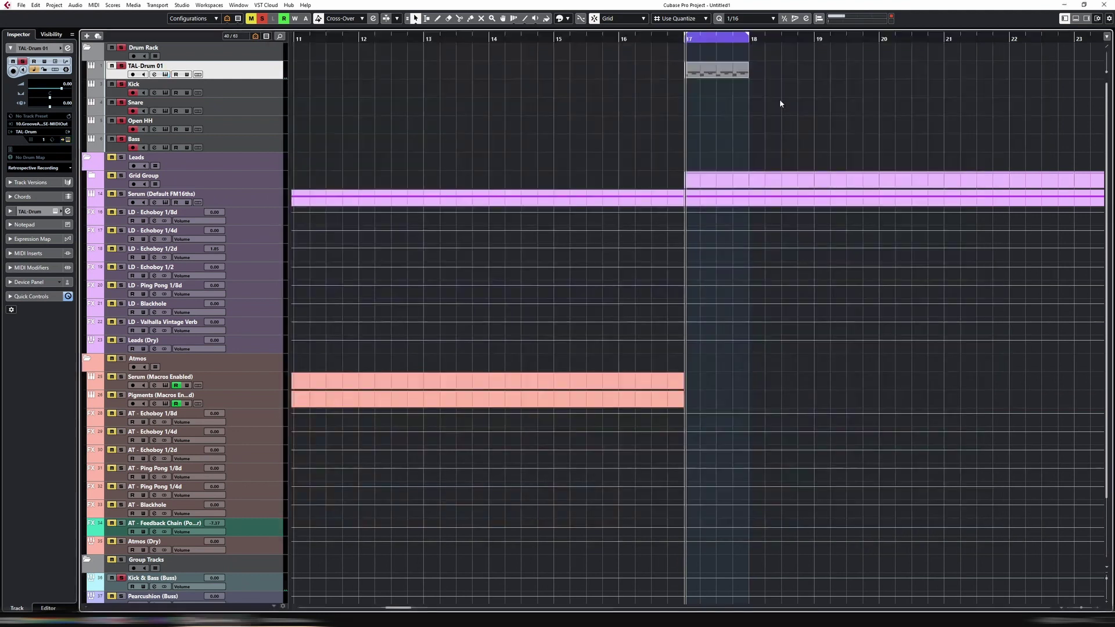